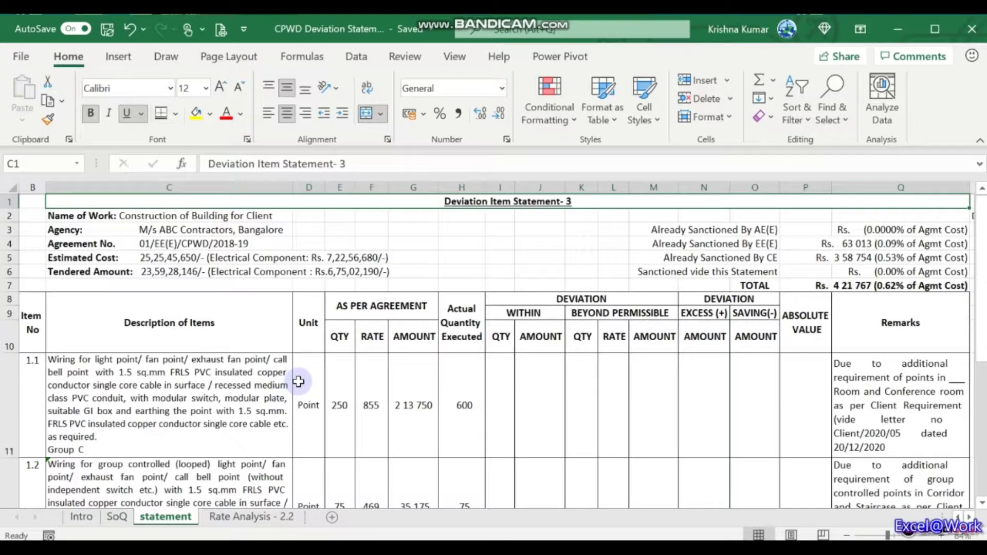
# - Look over the Deviation Item Statement from its title through the deviation headings to the totals and notes below the items
pyautogui.press('Down')
pyautogui.press('Up')
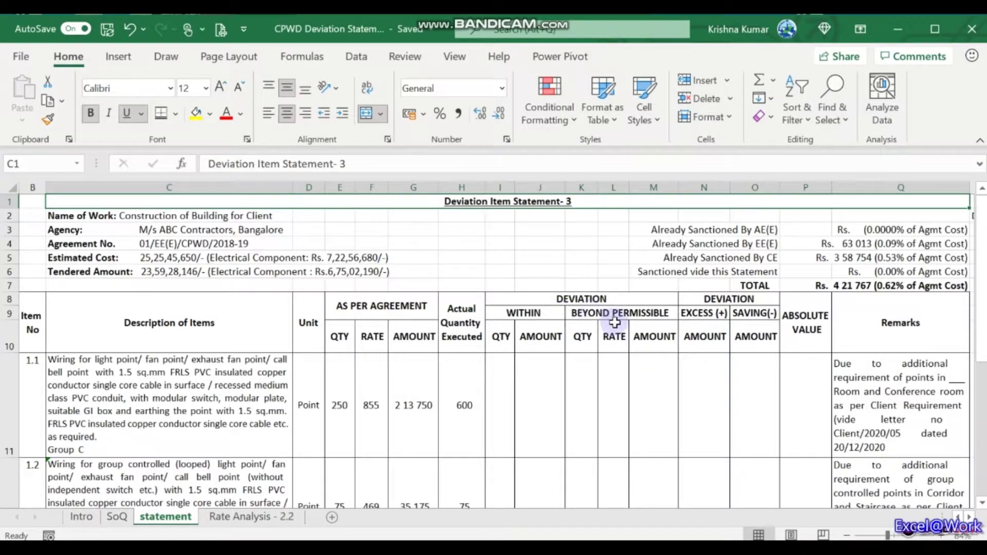
pyautogui.click(697, 311)
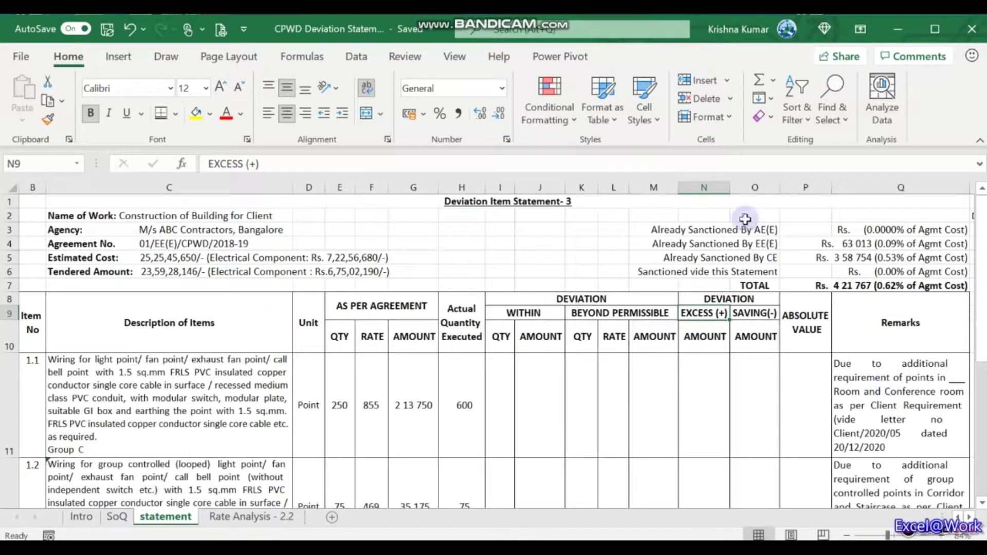
pyautogui.click(982, 504)
pyautogui.click(982, 503)
pyautogui.click(982, 504)
pyautogui.click(981, 504)
pyautogui.click(982, 504)
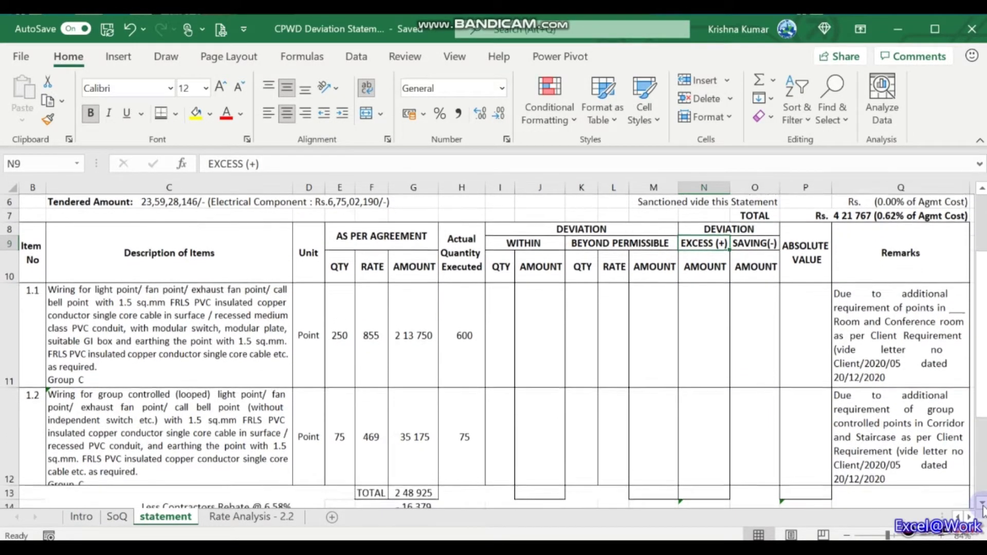
pyautogui.scroll(-3, 981, 506)
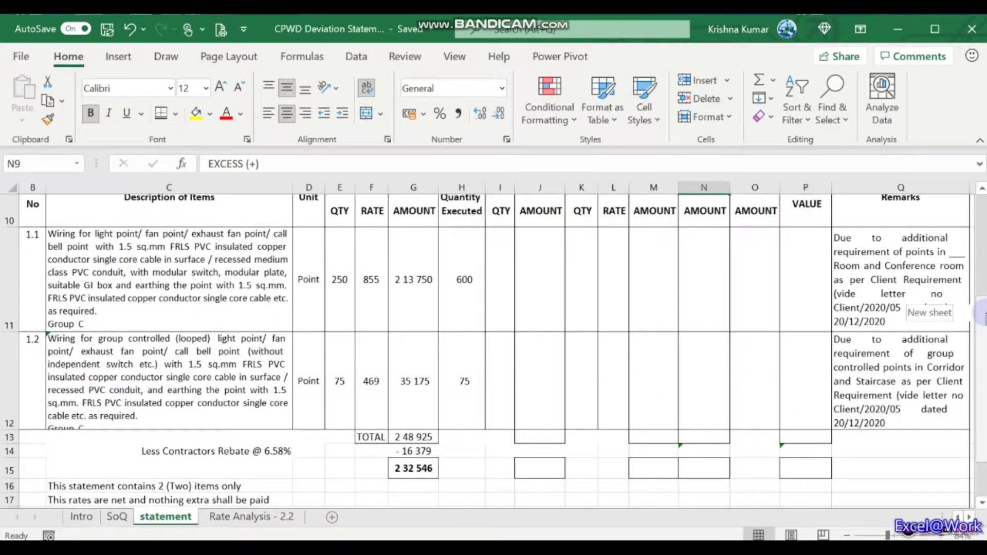
pyautogui.scroll(5, 982, 314)
pyautogui.scroll(3, 723, 489)
pyautogui.press('Up')
pyautogui.scroll(-3, 693, 428)
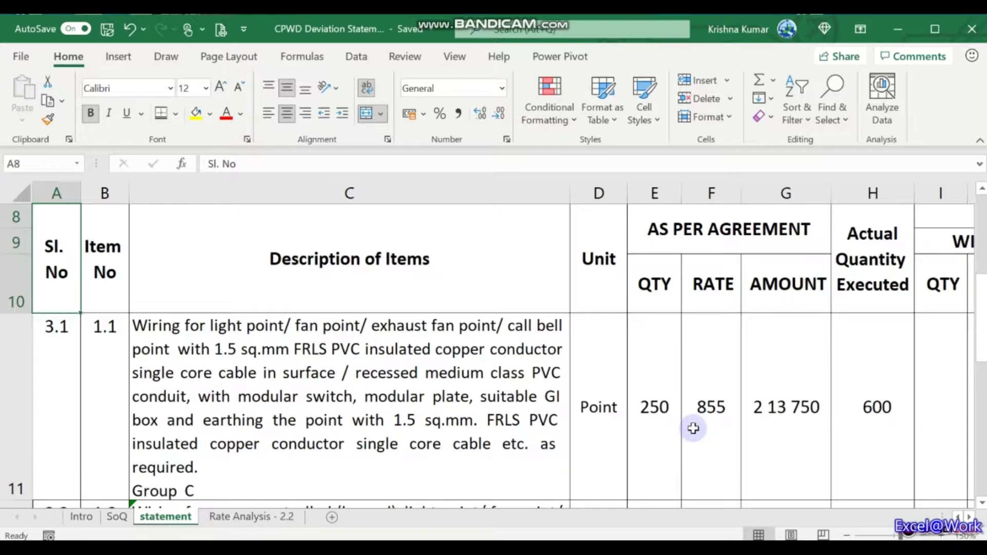
# - Review the statement's header block with the name of work, agency, agreement number, estimated cost and tendered amount
pyautogui.press('Down')
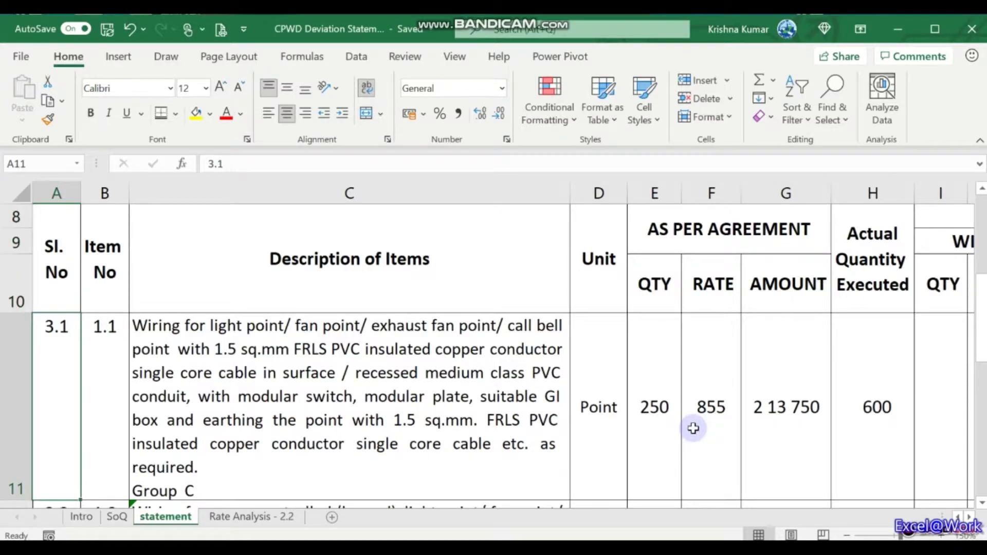
pyautogui.press('Up')
pyautogui.press('Up')
pyautogui.press('Up')
pyautogui.press('Up')
pyautogui.press('Up')
pyautogui.press('Up')
pyautogui.press('Up')
pyautogui.press('Up')
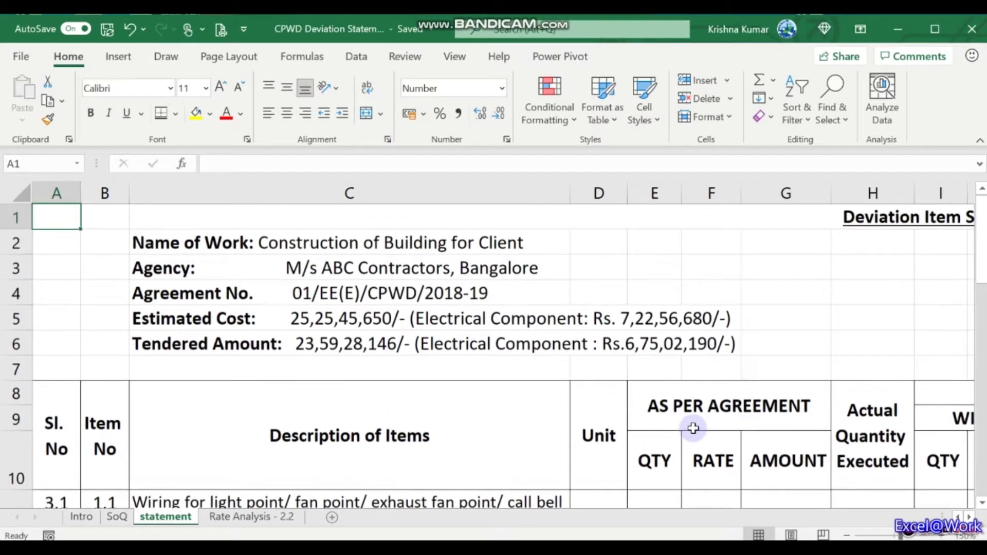
pyautogui.press('Right')
pyautogui.press('Right')
pyautogui.press('Right')
pyautogui.press('Left')
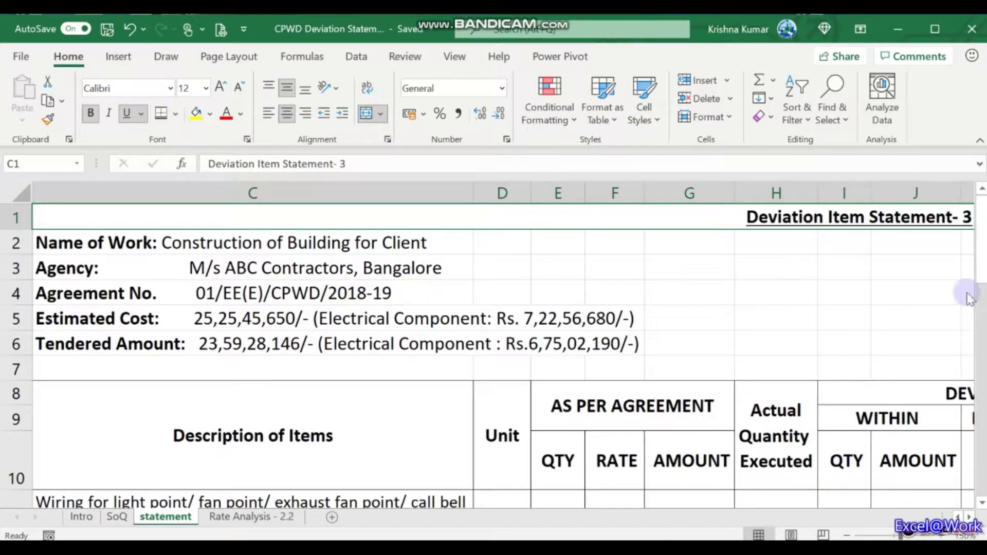
pyautogui.press('Left')
pyautogui.press('Left')
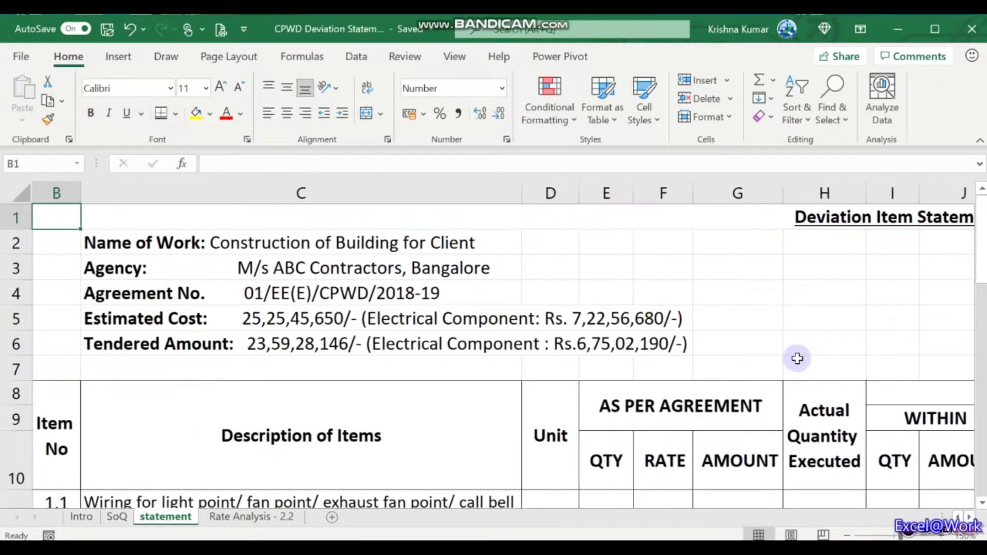
# - Examine the serial number, item number, description, unit and agreement quantity entries of the statement's items
pyautogui.press('Down')
pyautogui.press('Down')
pyautogui.press('Down')
pyautogui.press('Down')
pyautogui.press('Down')
pyautogui.press('Down')
pyautogui.press('Down')
pyautogui.press('Down')
pyautogui.press('Down')
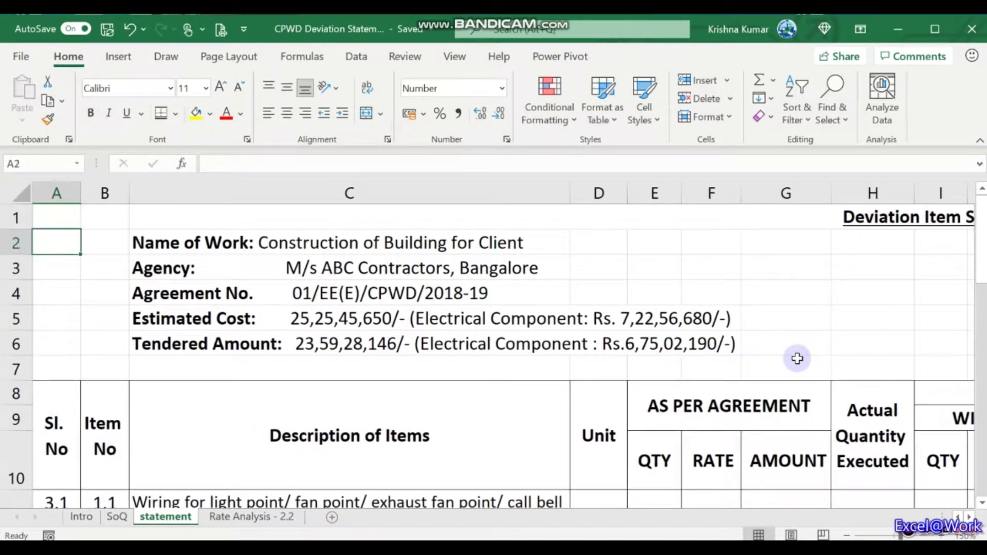
pyautogui.press('Right')
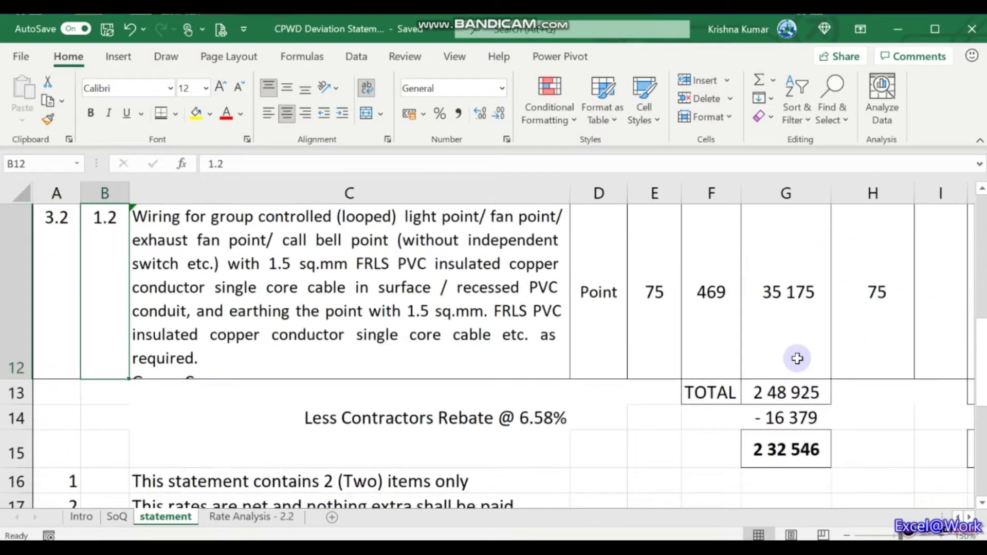
pyautogui.press('Up')
pyautogui.press('Right')
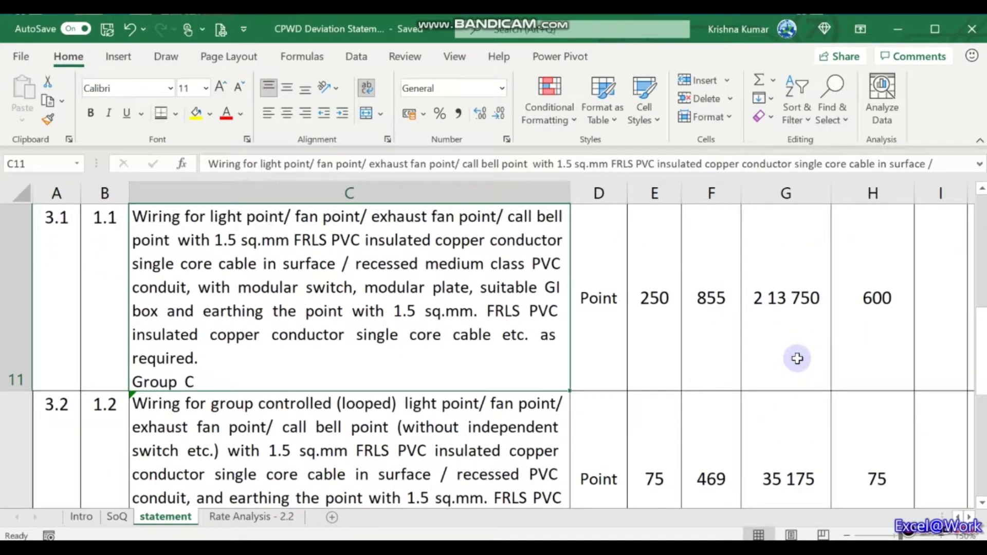
pyautogui.press('Right')
pyautogui.press('Up')
pyautogui.press('Down')
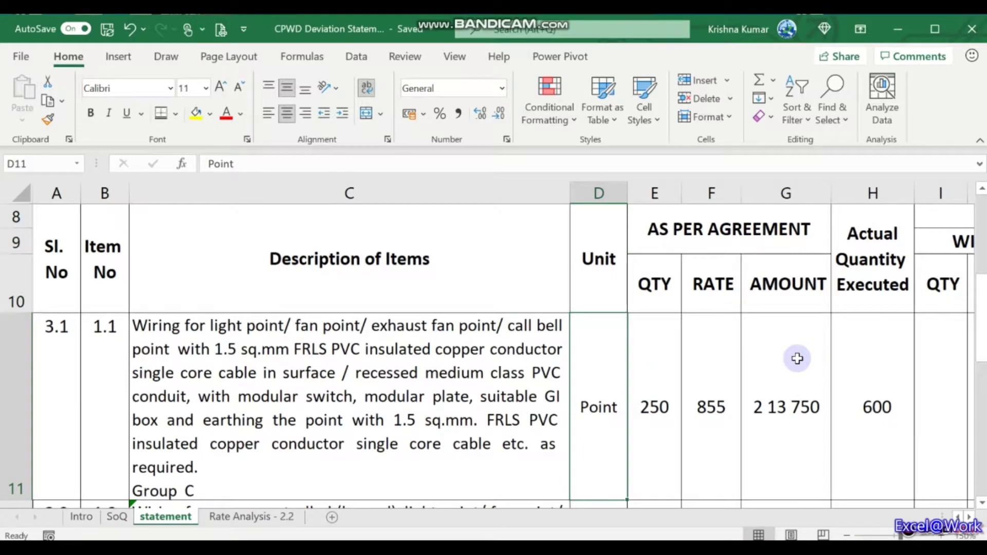
pyautogui.press('Right')
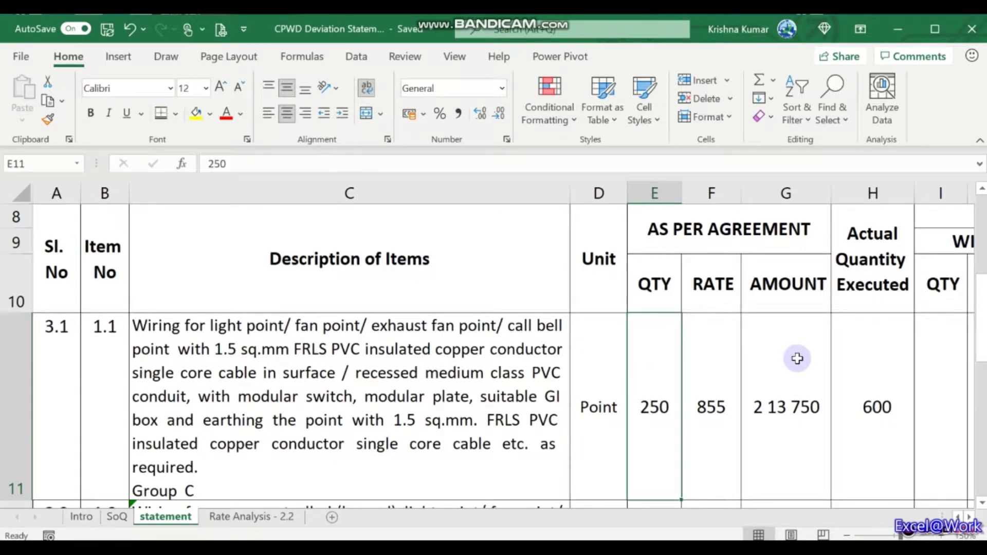
# - Set the actual quantity executed for item 1.1 to 250
pyautogui.press('Right')
pyautogui.press('Right')
pyautogui.press('Right')
pyautogui.press('F2')
pyautogui.press('BackSpace')
pyautogui.press('BackSpace')
pyautogui.press('BackSpace')
pyautogui.write('250')
pyautogui.press('Tab')
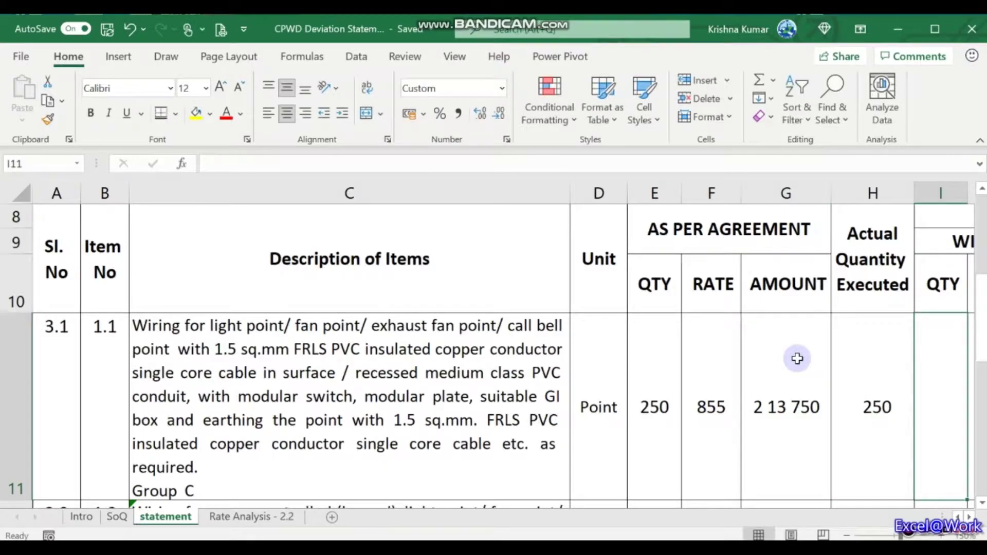
pyautogui.press('Left')
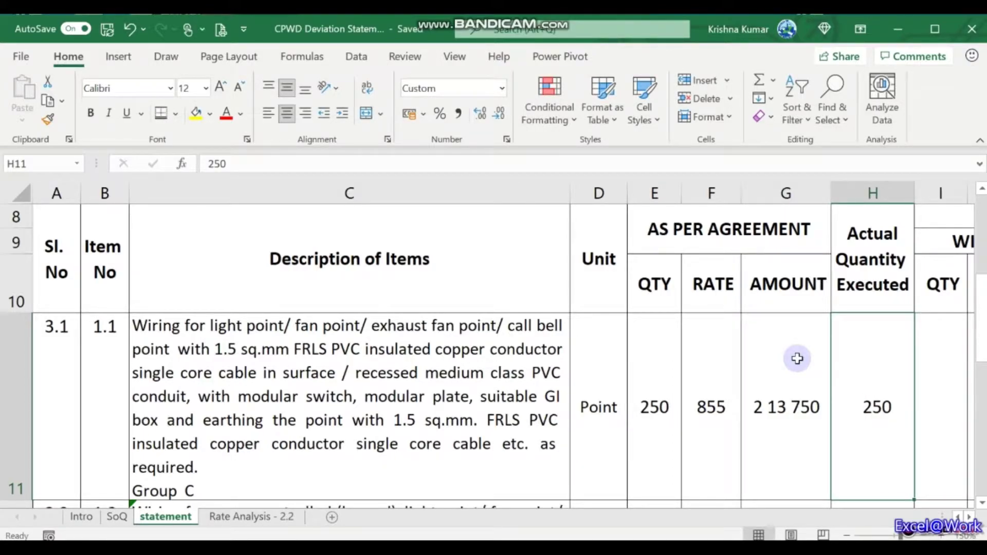
# - Check item 1.1's within and beyond permissible deviation, excess, saving, absolute value and remarks cells
pyautogui.press('Right')
pyautogui.press('Right')
pyautogui.press('Right')
pyautogui.press('Right')
pyautogui.press('Right')
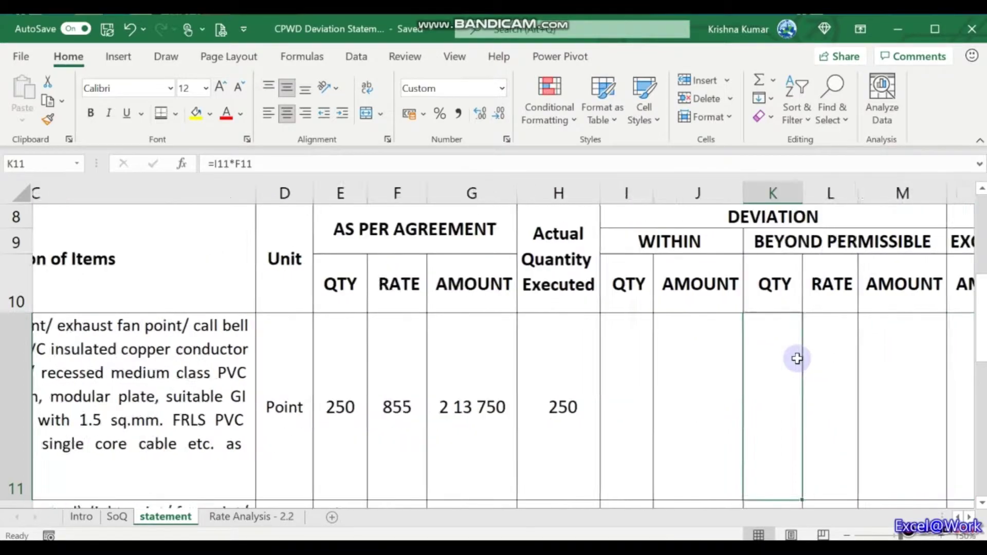
pyautogui.press('Right')
pyautogui.press('Right')
pyautogui.press('Right')
pyautogui.press('Right')
pyautogui.press('Left')
pyautogui.press('Right')
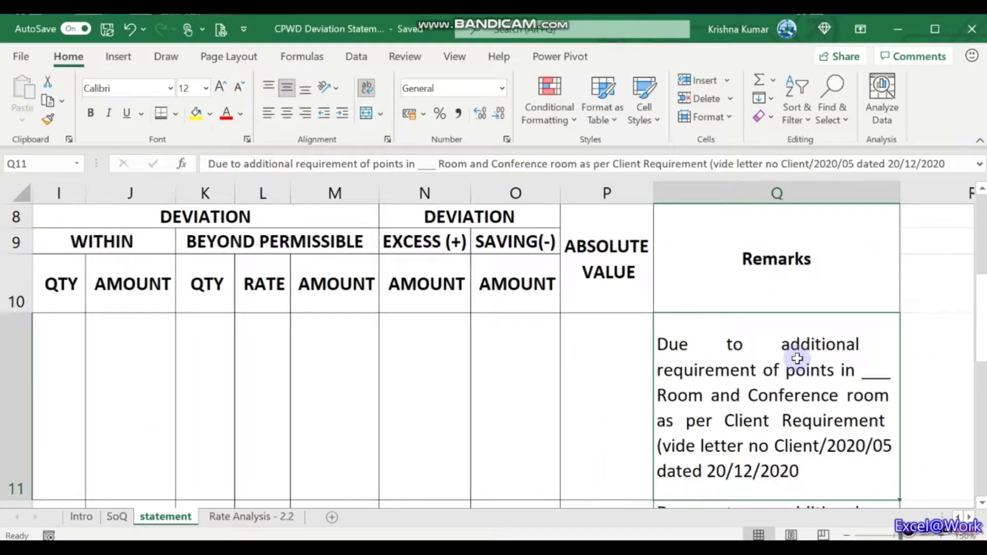
# - Check the row of item 1.2 from its remarks back to its serial number
pyautogui.press('Down')
pyautogui.press('Left')
pyautogui.press('Left')
pyautogui.press('Left')
pyautogui.press('Left')
pyautogui.press('Left')
pyautogui.press('Left')
pyautogui.press('Left')
pyautogui.press('Left')
pyautogui.press('Left')
pyautogui.press('Left')
pyautogui.press('Left')
pyautogui.press('Left')
pyautogui.press('Left')
pyautogui.press('Left')
pyautogui.press('Left')
pyautogui.press('Left')
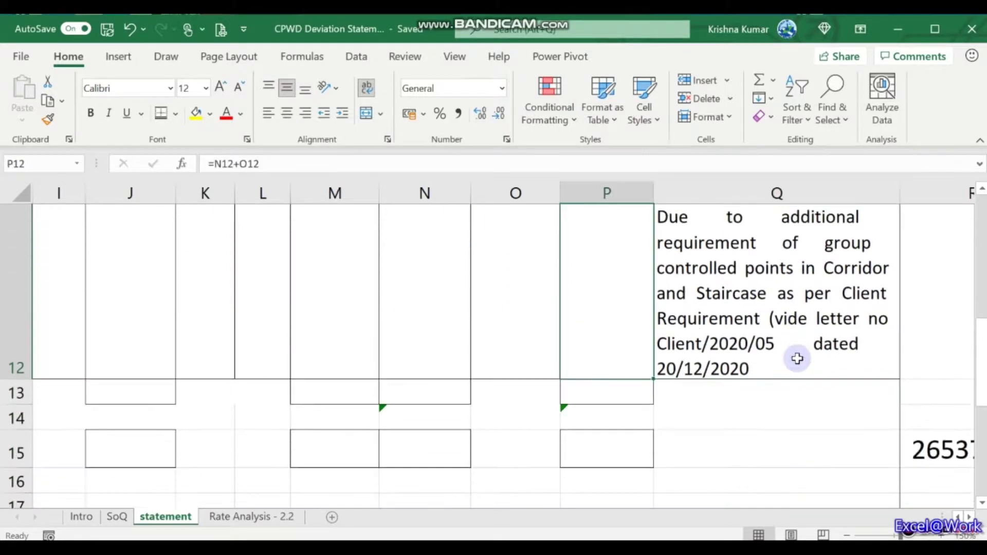
pyautogui.press('Up')
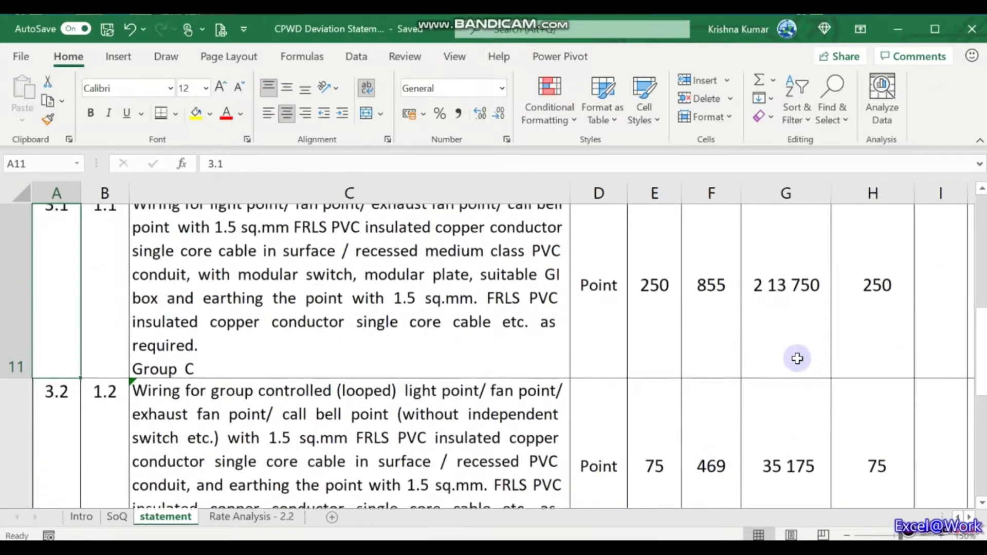
# - Compare item 1.1's agreement quantity, rate and amount with its actual quantity executed
pyautogui.press('Up')
pyautogui.press('Up')
pyautogui.press('Down')
pyautogui.press('Down')
pyautogui.press('Right')
pyautogui.press('Right')
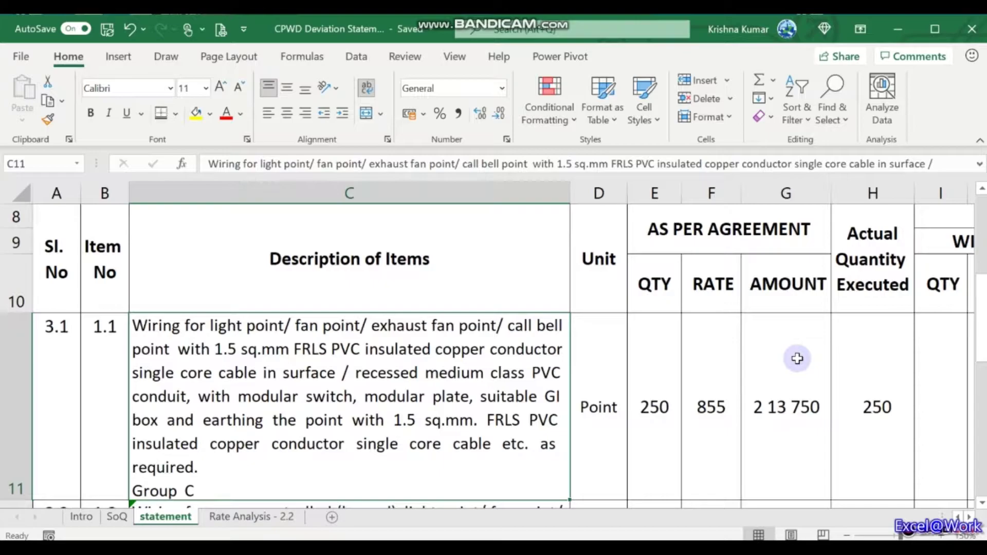
pyautogui.press('Right')
pyautogui.press('Right')
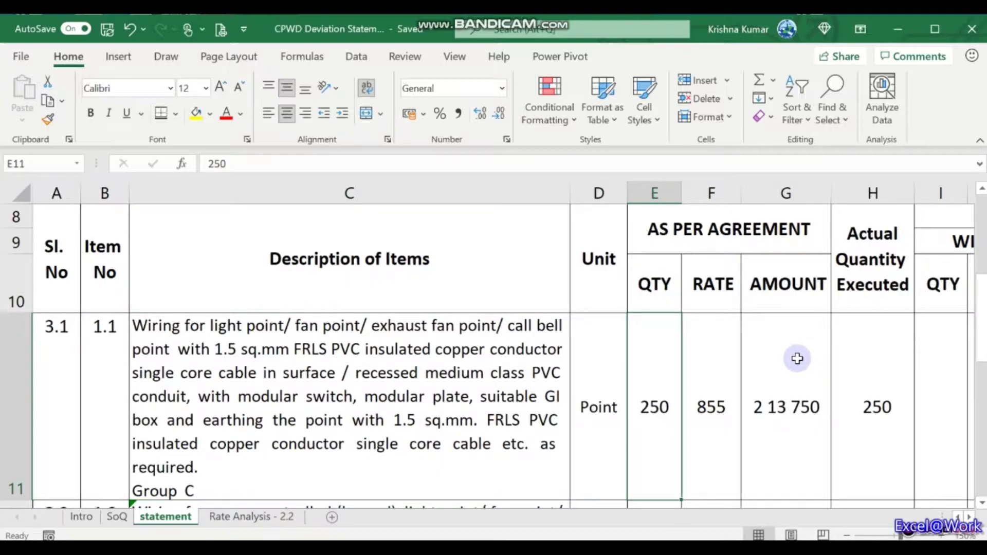
pyautogui.press('Right')
pyautogui.press('Right')
pyautogui.press('Right')
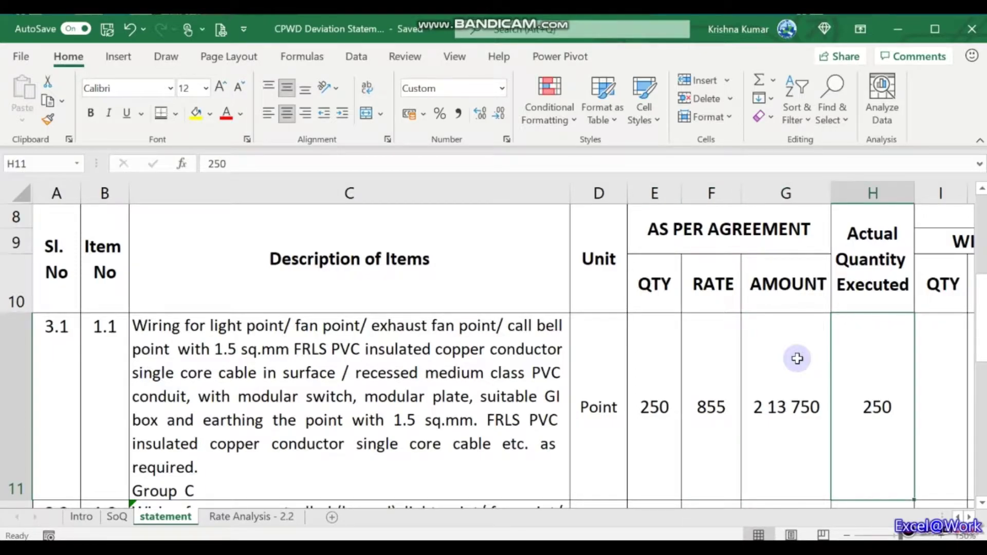
# - Set the actual quantity executed for item 1.1 to 300
pyautogui.press('Right')
pyautogui.press('Left')
pyautogui.press('Right')
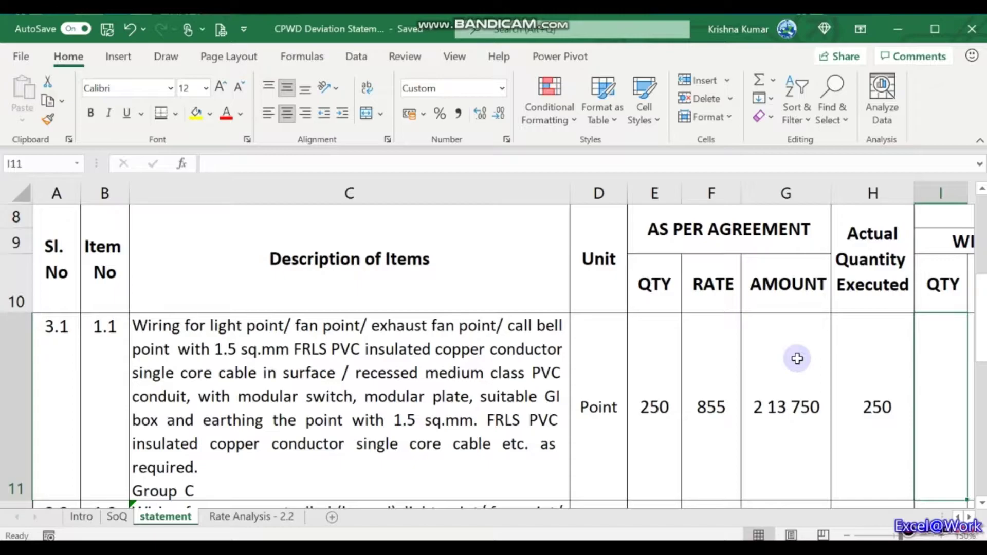
pyautogui.press('Left')
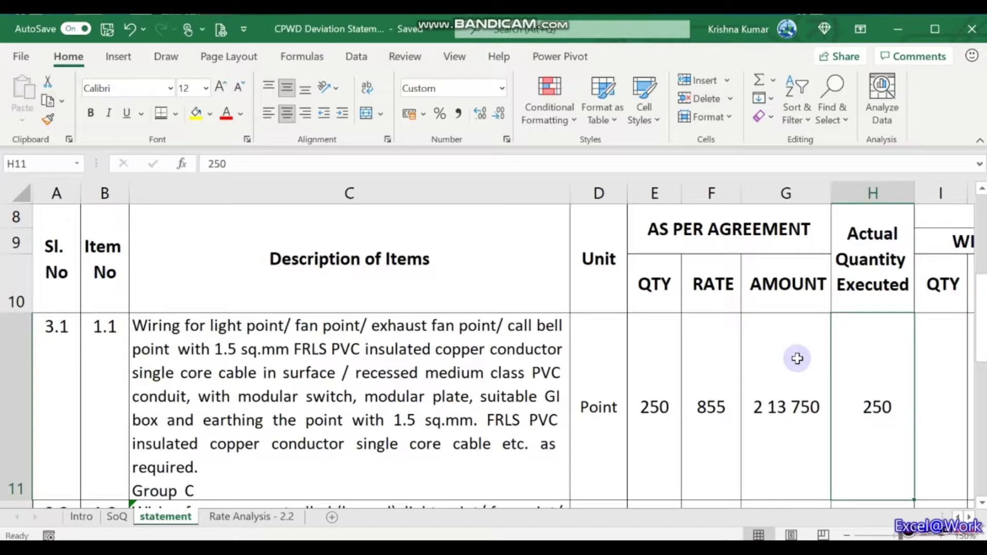
pyautogui.write('300')
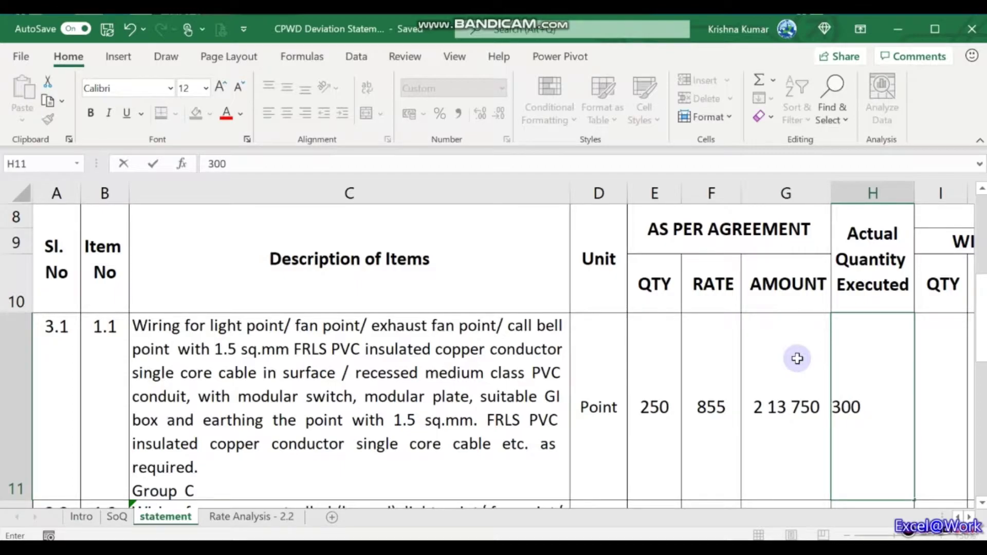
pyautogui.hotkey('ctrl', 'Return')
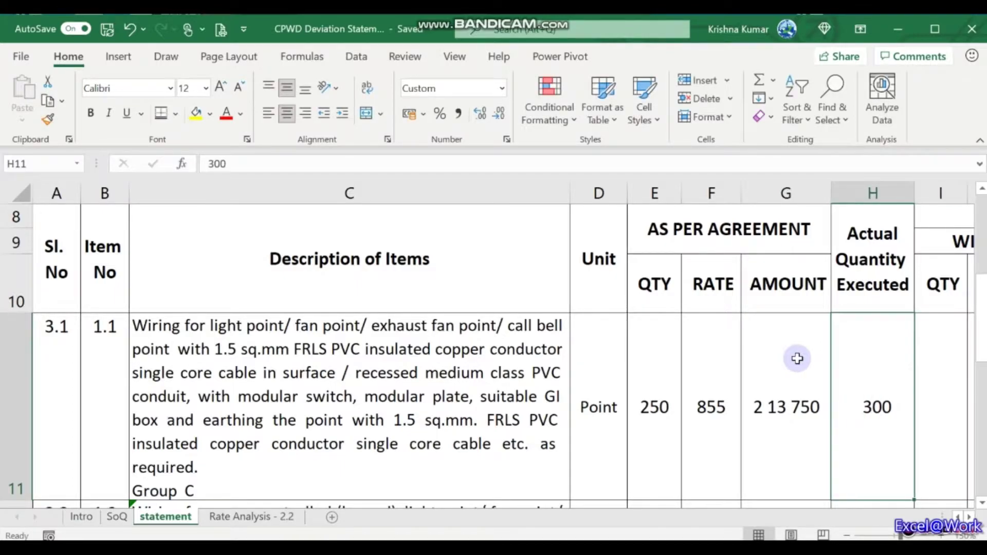
# - Inspect the within and beyond permissible deviation cells of item 1.1 and their group headings
pyautogui.press('Right')
pyautogui.press('Right')
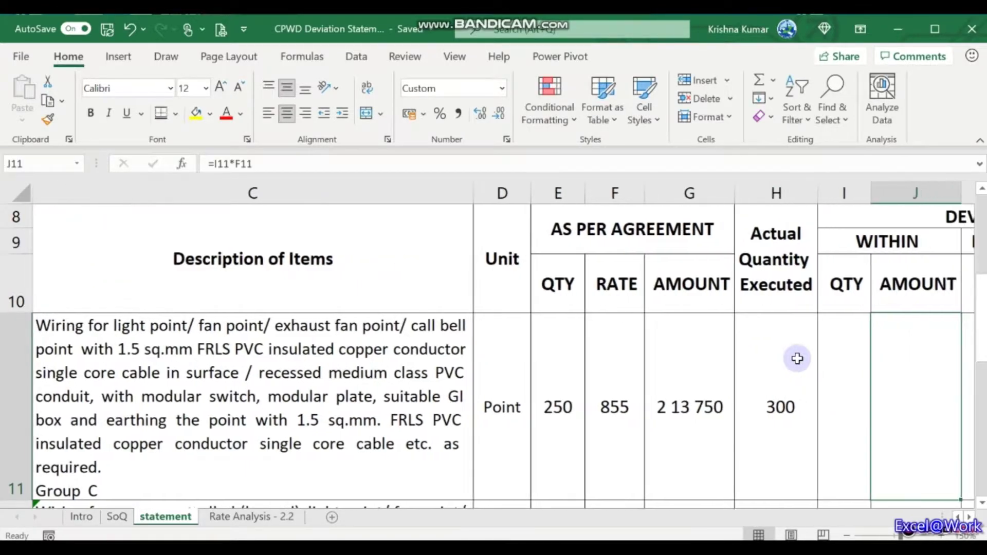
pyautogui.press('Right')
pyautogui.press('Left')
pyautogui.press('Up')
pyautogui.press('Up')
pyautogui.press('Up')
pyautogui.press('Right')
pyautogui.press('Down')
pyautogui.press('Left')
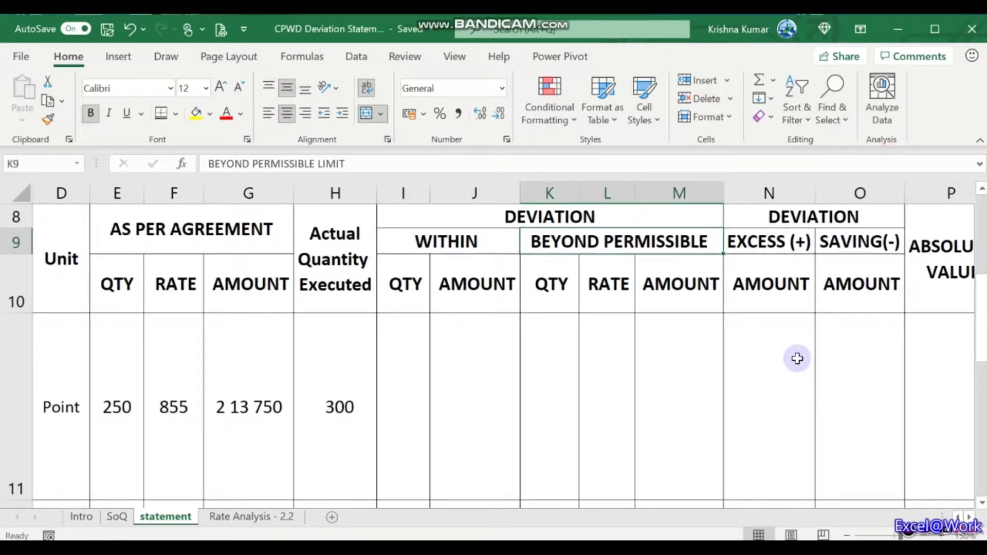
pyautogui.press('Down')
pyautogui.press('Down')
pyautogui.press('Left')
pyautogui.press('Left')
pyautogui.press('Left')
pyautogui.press('Left')
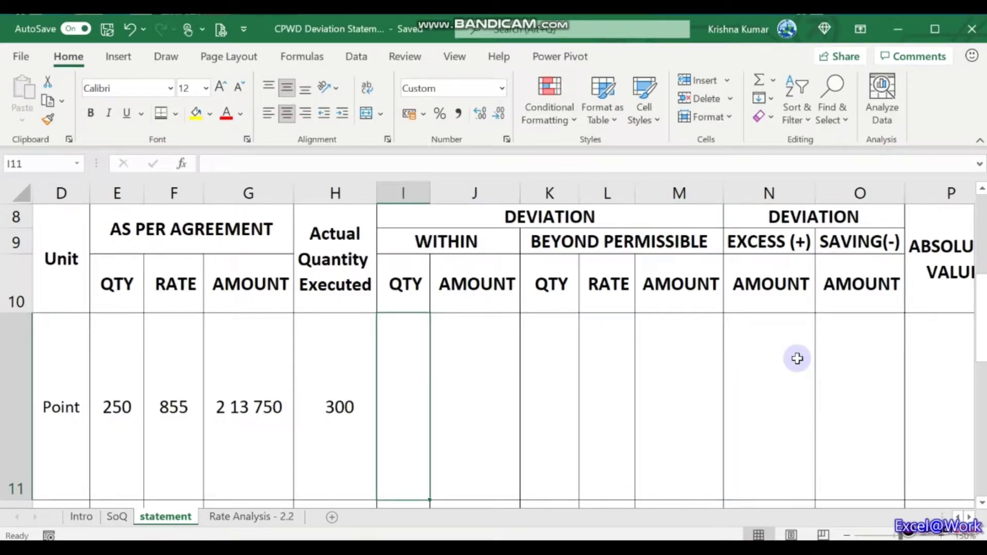
# - Compare the quantity, rate and amount columns under the within and beyond permissible limit headings
pyautogui.press('Right')
pyautogui.press('Right')
pyautogui.press('Right')
pyautogui.press('Left')
pyautogui.press('Left')
pyautogui.press('Left')
pyautogui.press('Up')
pyautogui.press('Up')
pyautogui.press('Down')
pyautogui.press('Right')
pyautogui.press('Left')
pyautogui.press('Right')
pyautogui.press('Right')
pyautogui.press('Up')
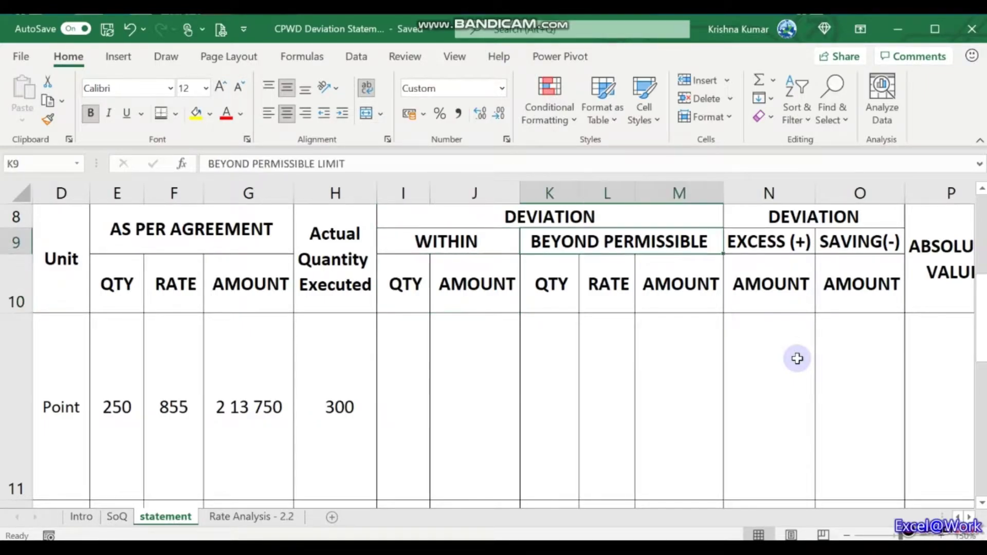
pyautogui.press('Down')
pyautogui.press('Right')
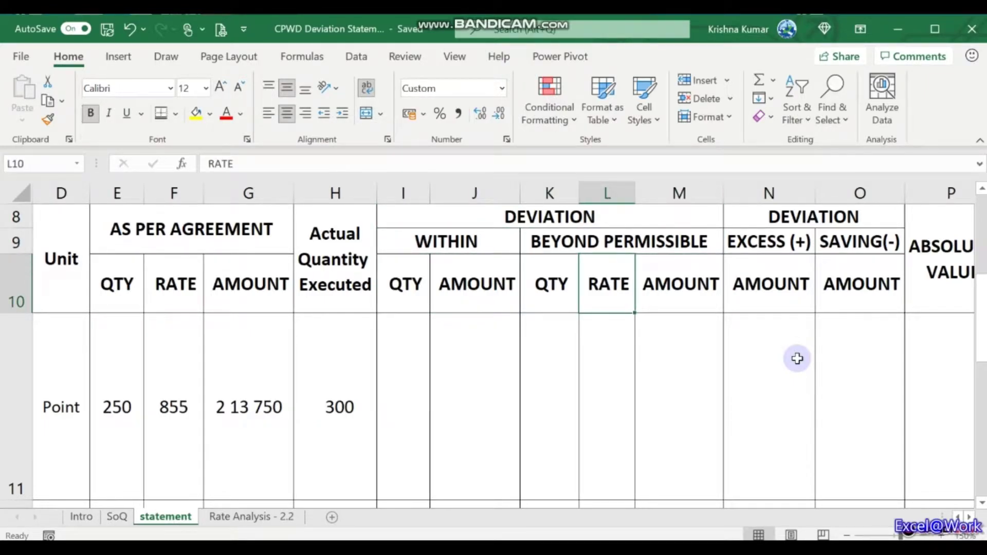
pyautogui.press('Left')
pyautogui.press('Left')
pyautogui.press('Left')
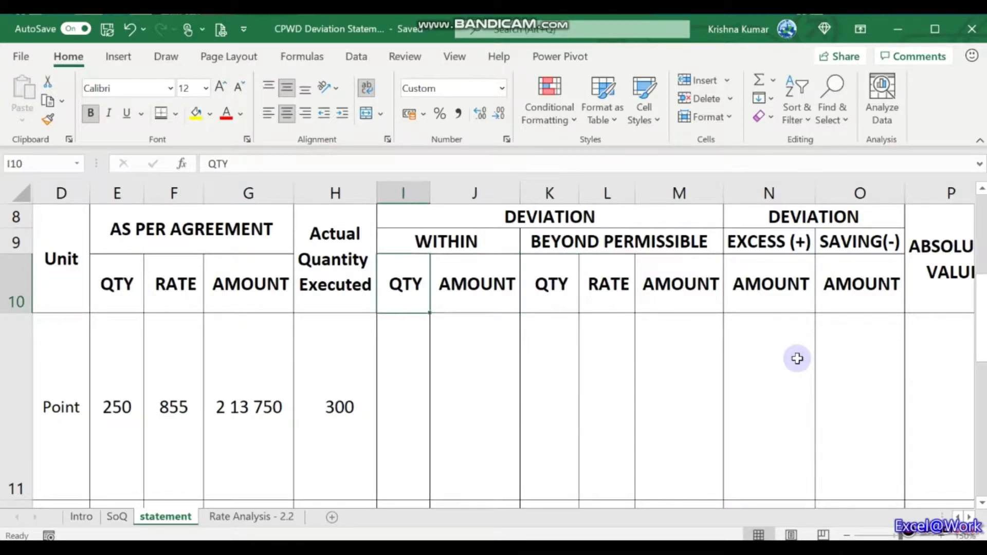
pyautogui.press('Down')
pyautogui.press('Right')
pyautogui.press('Right')
pyautogui.press('Up')
pyautogui.press('Right')
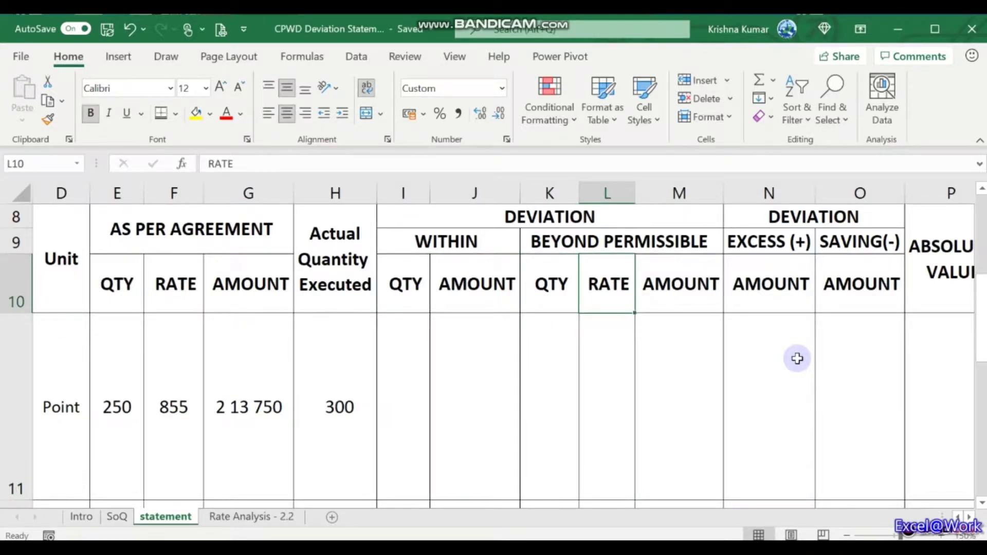
# - Review the estimated cost and tendered amount lines, including their electrical components, above the deviation table
pyautogui.press('Left')
pyautogui.press('Left')
pyautogui.press('Left')
pyautogui.press('Left')
pyautogui.press('Left')
pyautogui.press('Left')
pyautogui.press('Left')
pyautogui.press('Left')
pyautogui.press('Left')
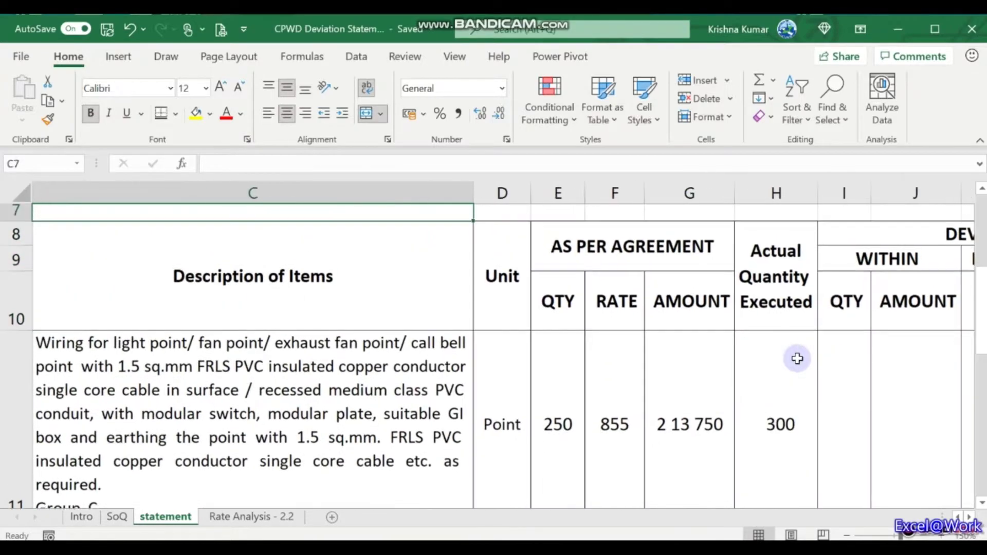
pyautogui.press('Up')
pyautogui.press('Up')
pyautogui.press('Up')
pyautogui.press('Down')
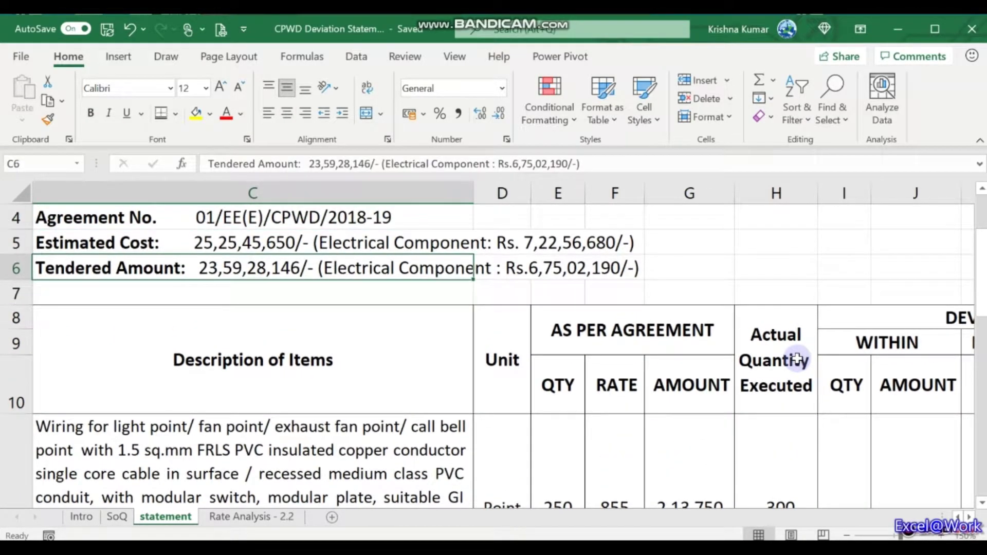
pyautogui.press('Left')
pyautogui.press('Right')
pyautogui.press('Up')
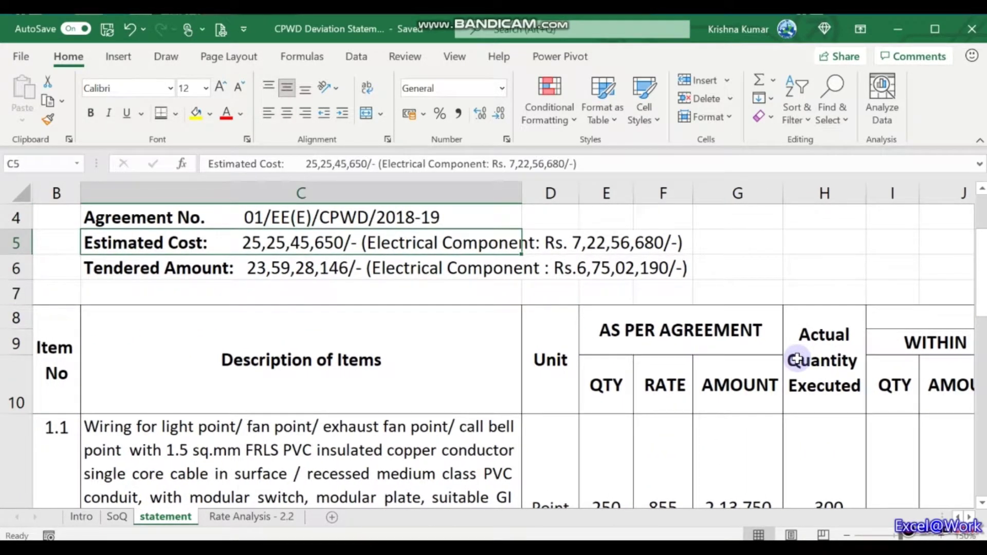
pyautogui.press('Down')
pyautogui.press('Up')
pyautogui.press('Right')
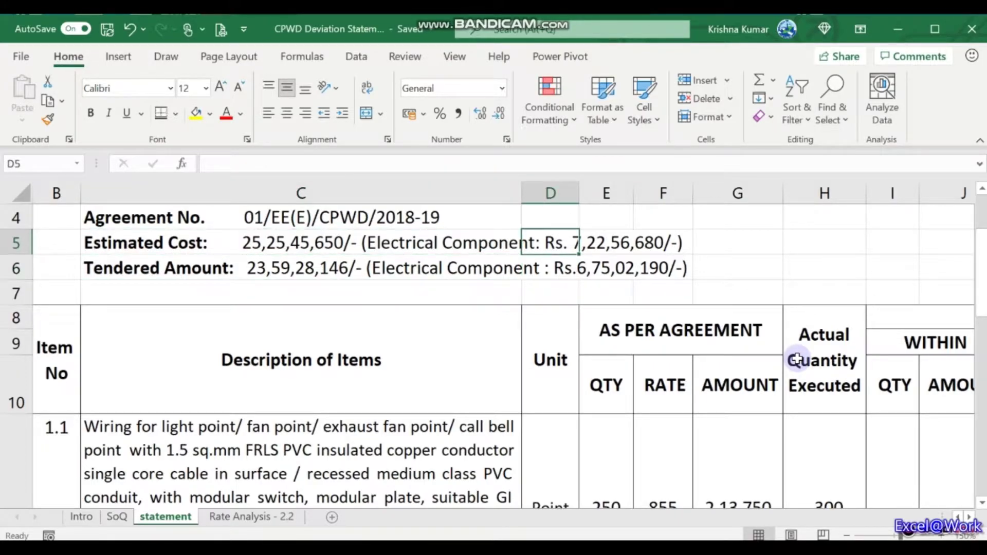
# - Examine item 1.1's empty within and beyond permissible deviation cells, finishing on the within quantity cell
pyautogui.press('Down')
pyautogui.press('Down')
pyautogui.press('Down')
pyautogui.press('Right')
pyautogui.press('Right')
pyautogui.press('Right')
pyautogui.press('Right')
pyautogui.press('Right')
pyautogui.press('Right')
pyautogui.press('Right')
pyautogui.press('Right')
pyautogui.press('Left')
pyautogui.press('Left')
pyautogui.press('Left')
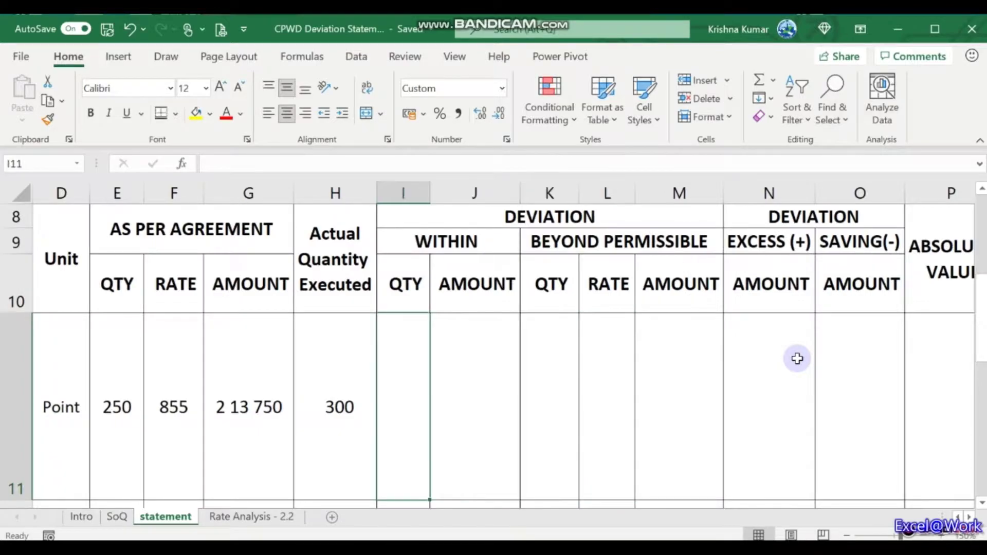
pyautogui.press('Left')
pyautogui.press('Right')
pyautogui.write('=')
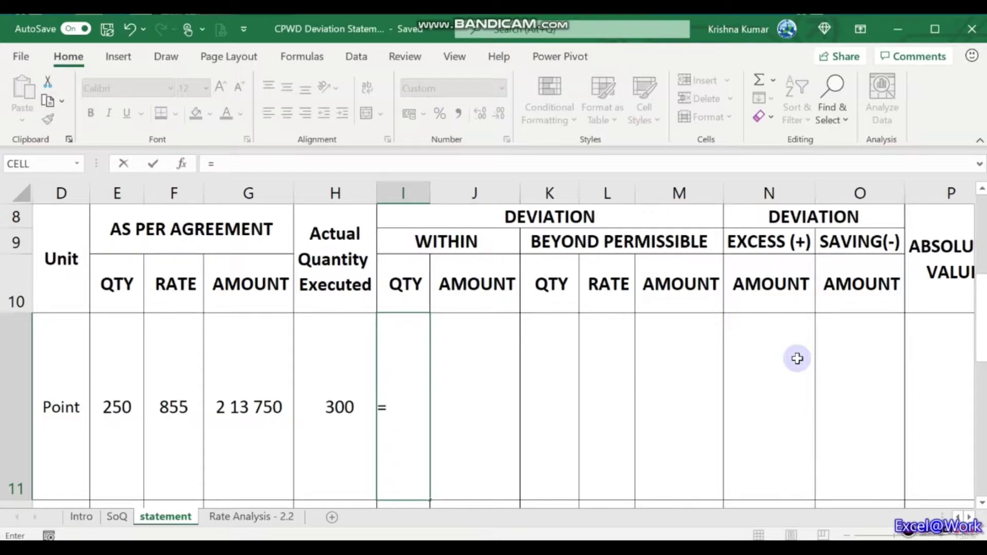
pyautogui.press('Escape')
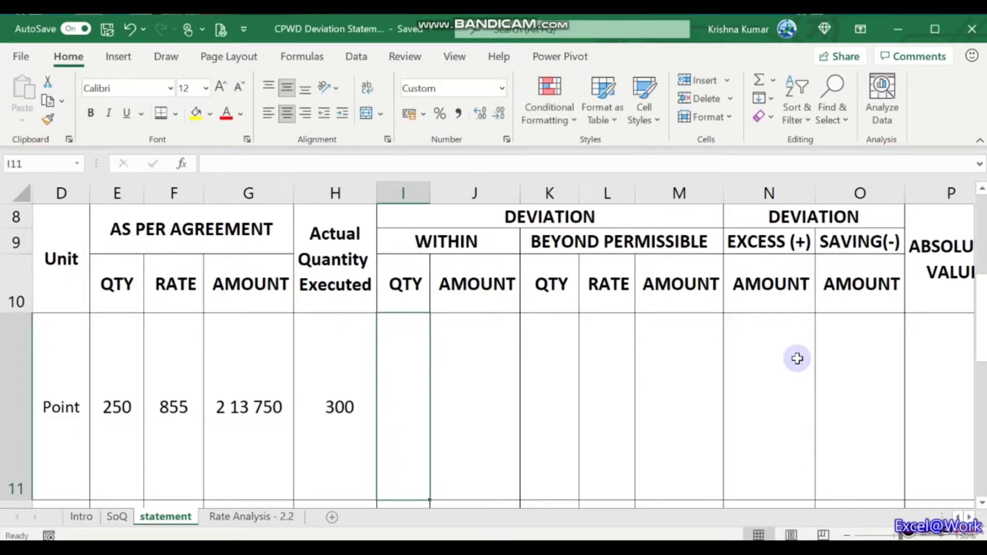
pyautogui.press('Left')
pyautogui.press('Left')
pyautogui.press('Left')
pyautogui.press('Left')
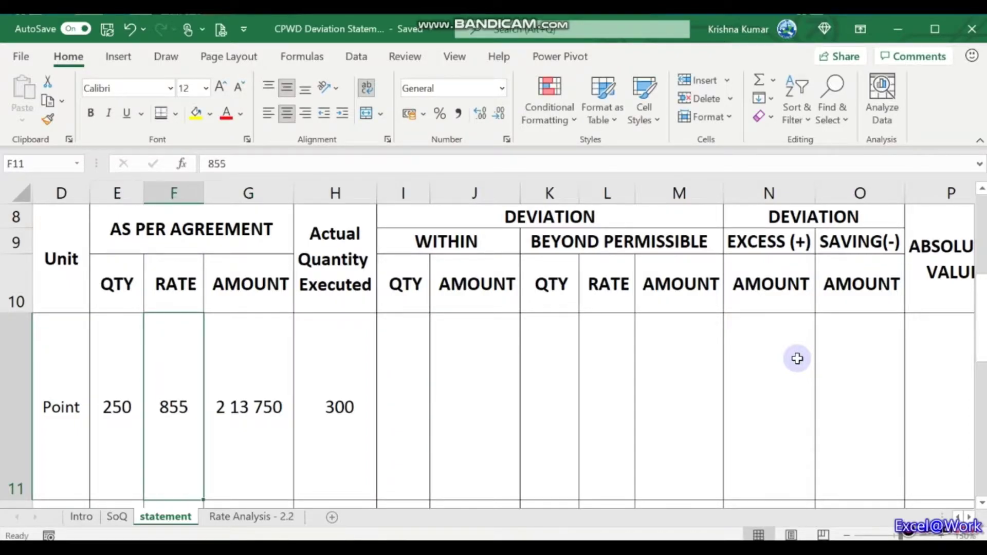
pyautogui.press('Right')
pyautogui.press('Right')
pyautogui.press('Right')
pyautogui.press('Right')
# - Calculate item 1.1's within-limit quantity in I11 as actual quantity executed minus agreement quantity with =H11-E11
pyautogui.write('=')
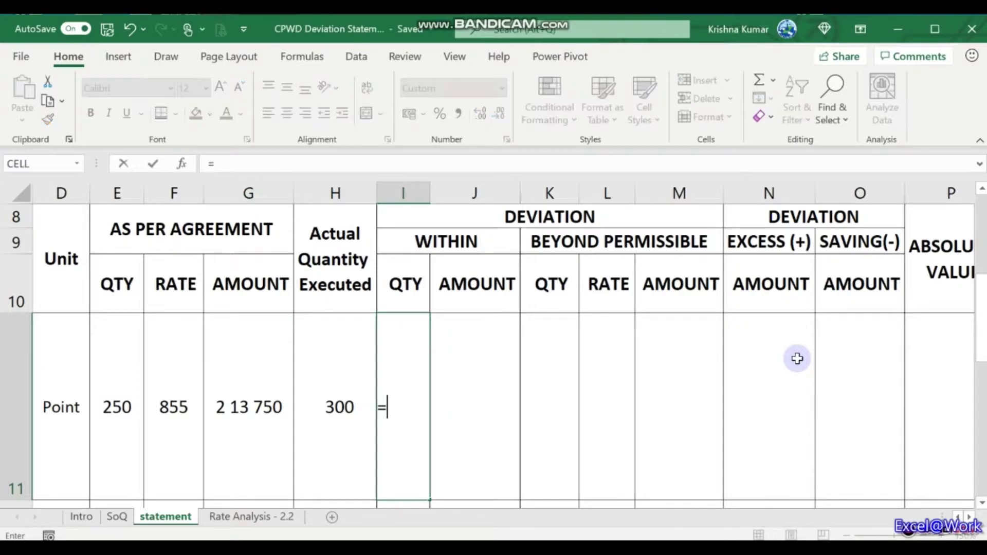
pyautogui.press('Left')
pyautogui.write('-')
pyautogui.press('Left')
pyautogui.press('Left')
pyautogui.press('Left')
pyautogui.press('Left')
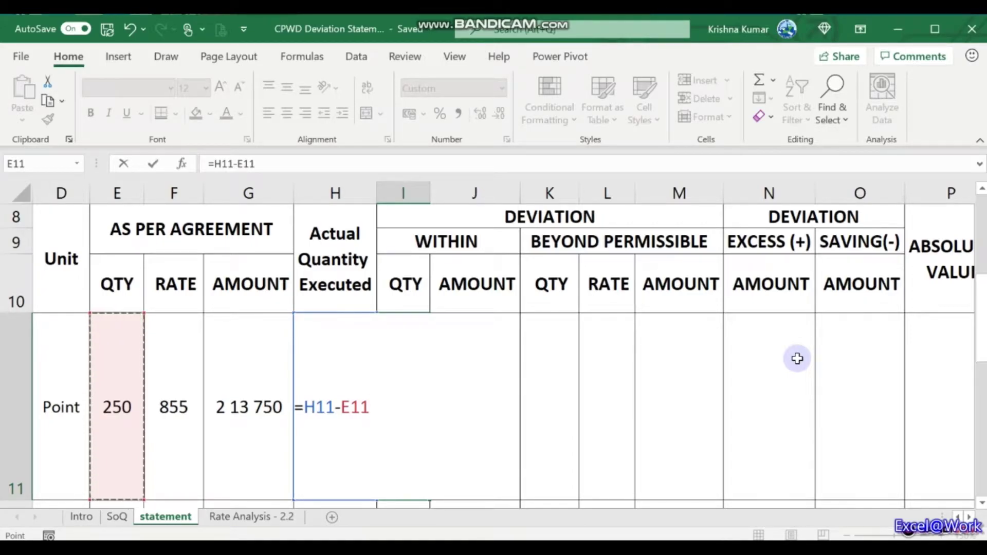
pyautogui.press('Return')
pyautogui.press('Up')
pyautogui.press('Left')
pyautogui.press('Right')
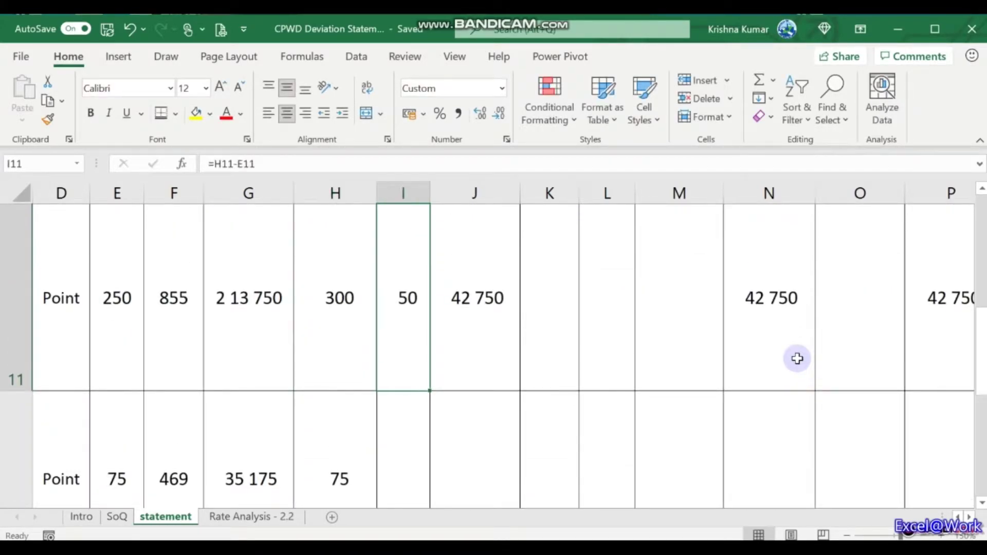
# - Check the headings above the within columns and the formula behind item 1.1's within-limit amount
pyautogui.press('Up')
pyautogui.press('Up')
pyautogui.press('Up')
pyautogui.press('Down')
pyautogui.press('Down')
pyautogui.press('Down')
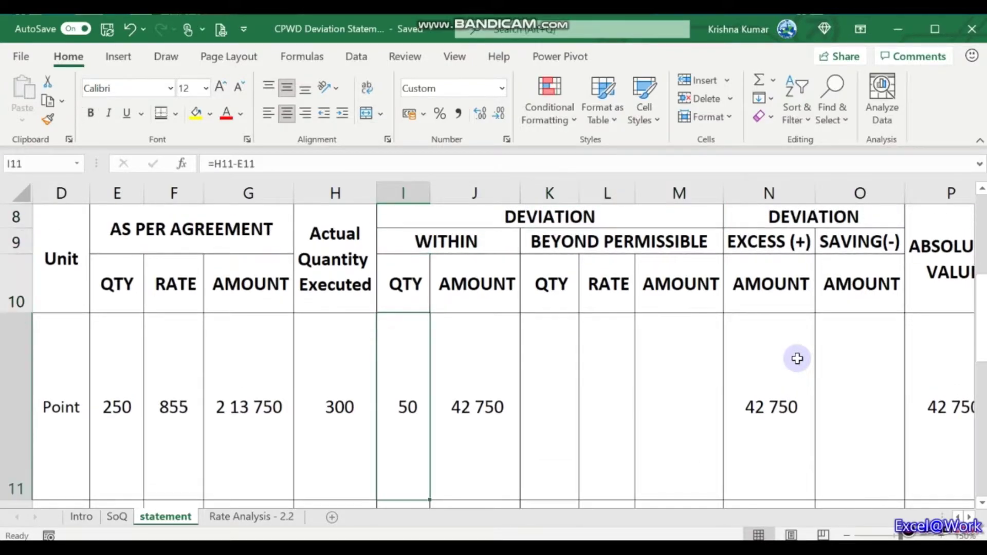
pyautogui.press('Right')
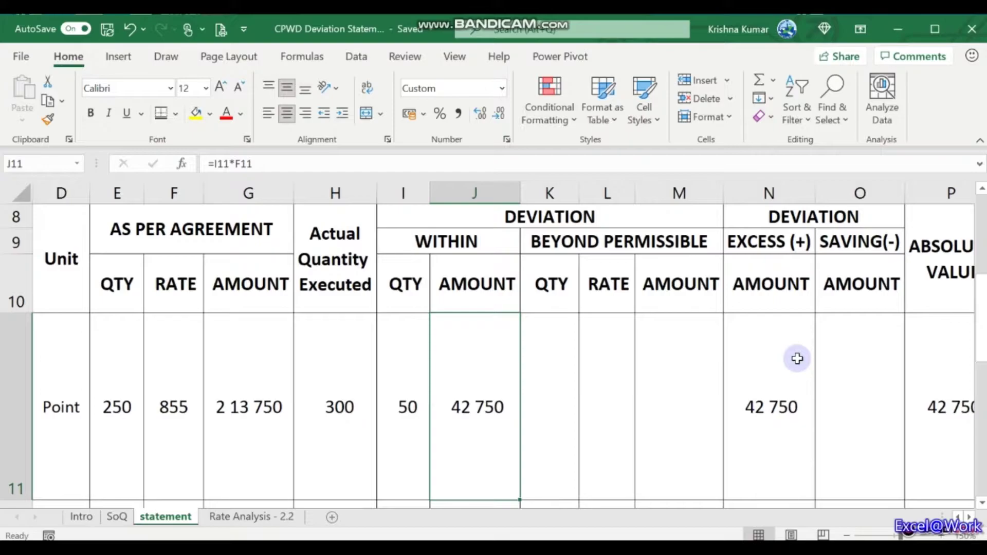
pyautogui.press('F2')
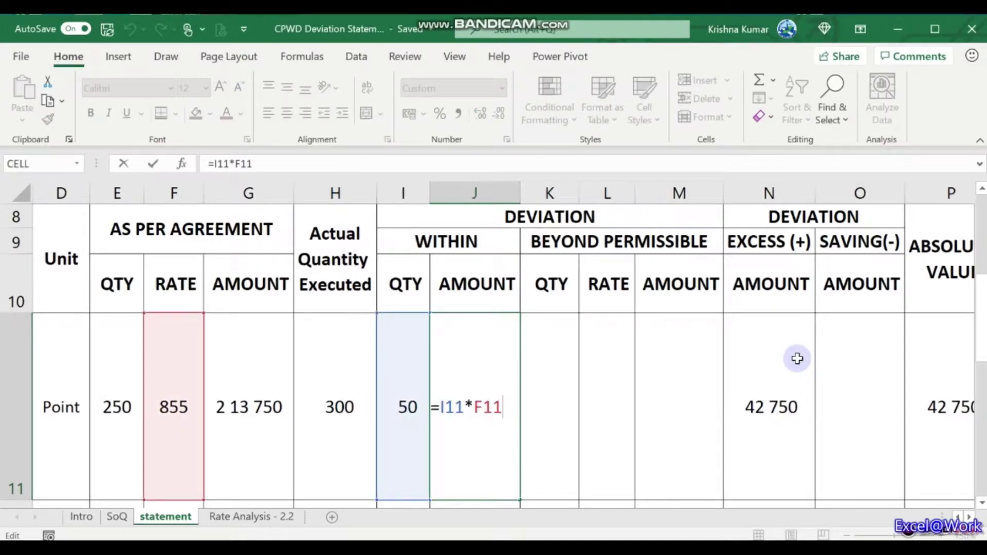
pyautogui.press('Return')
pyautogui.press('Up')
pyautogui.press('Up')
pyautogui.press('Up')
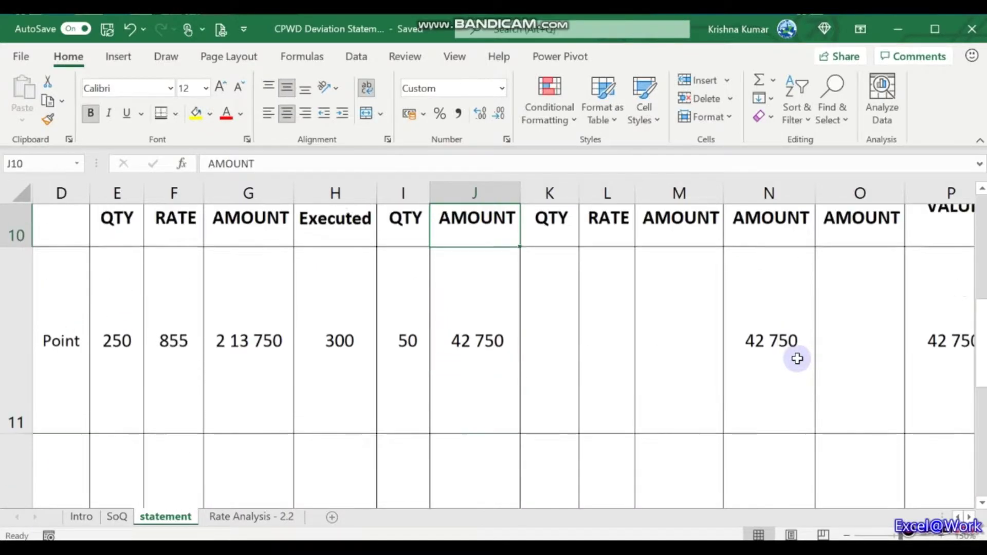
pyautogui.press('Down')
# - Examine item 1.1's excess, saving and absolute value cells and the formulas behind them
pyautogui.press('Right')
pyautogui.press('Right')
pyautogui.press('Right')
pyautogui.press('Right')
pyautogui.press('Right')
pyautogui.press('Down')
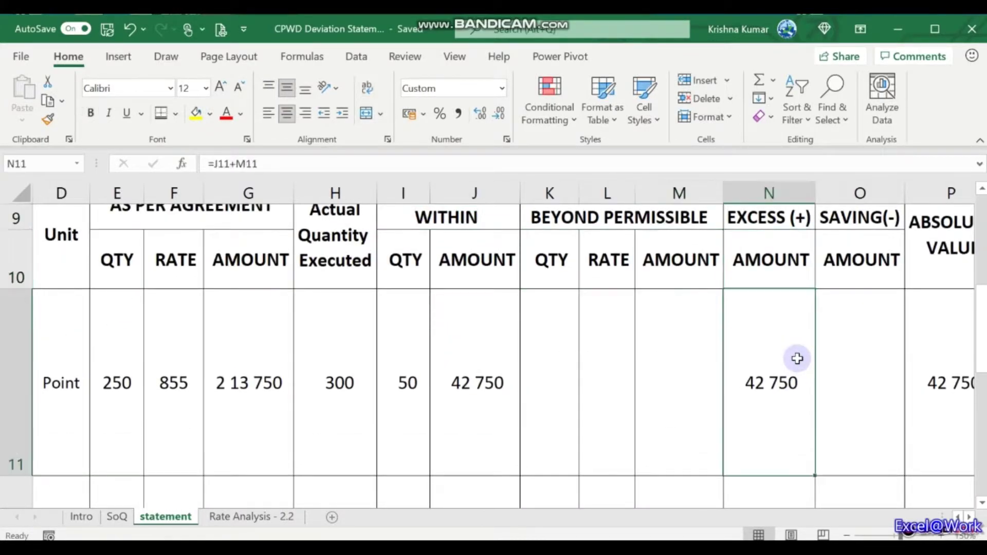
pyautogui.press('Right')
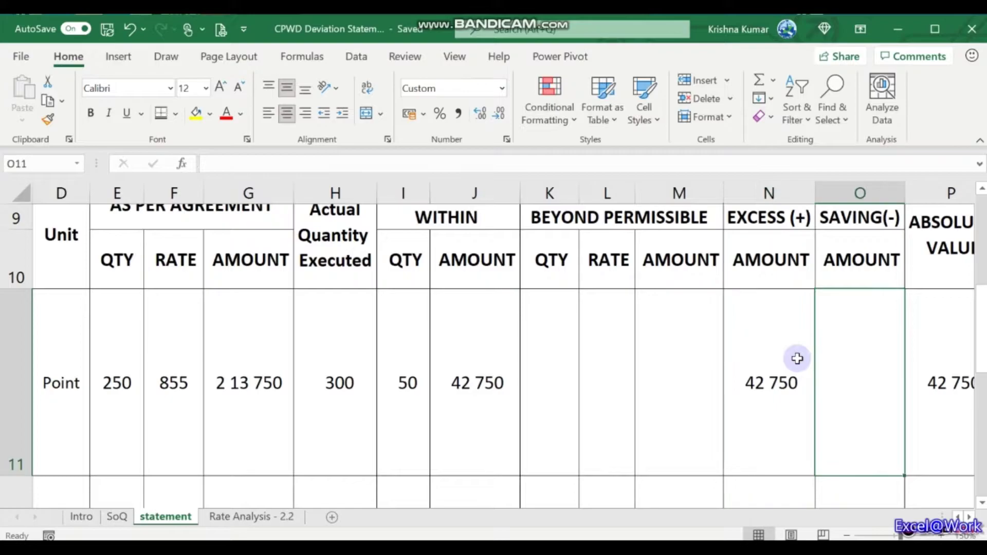
pyautogui.press('Right')
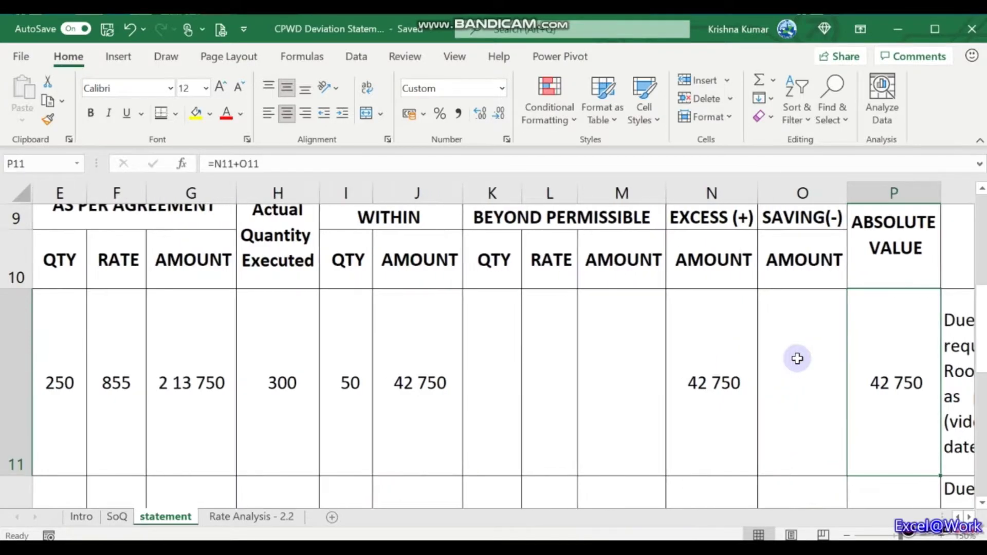
pyautogui.press('Left')
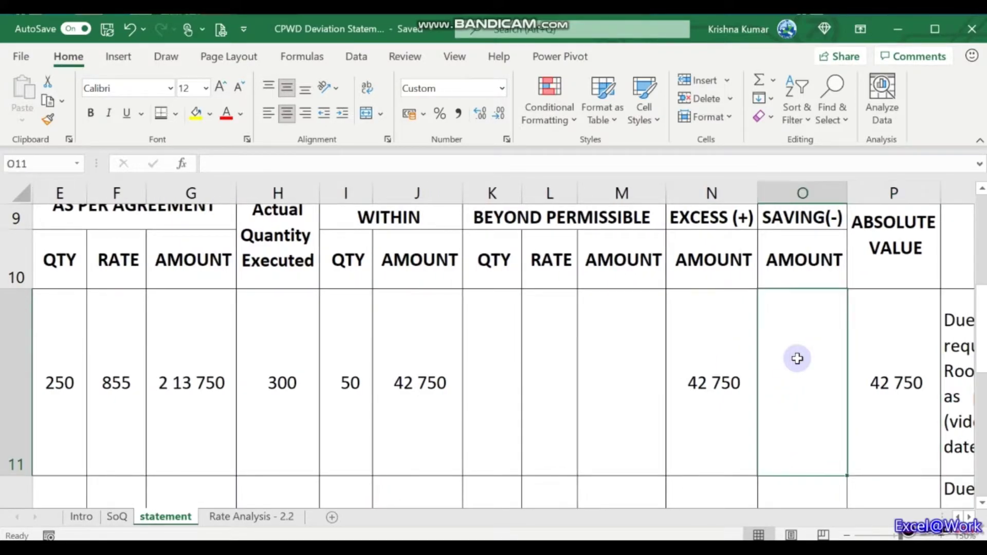
pyautogui.press('Left')
pyautogui.hotkey('shift', 'Right')
pyautogui.press('Right')
pyautogui.press('Right')
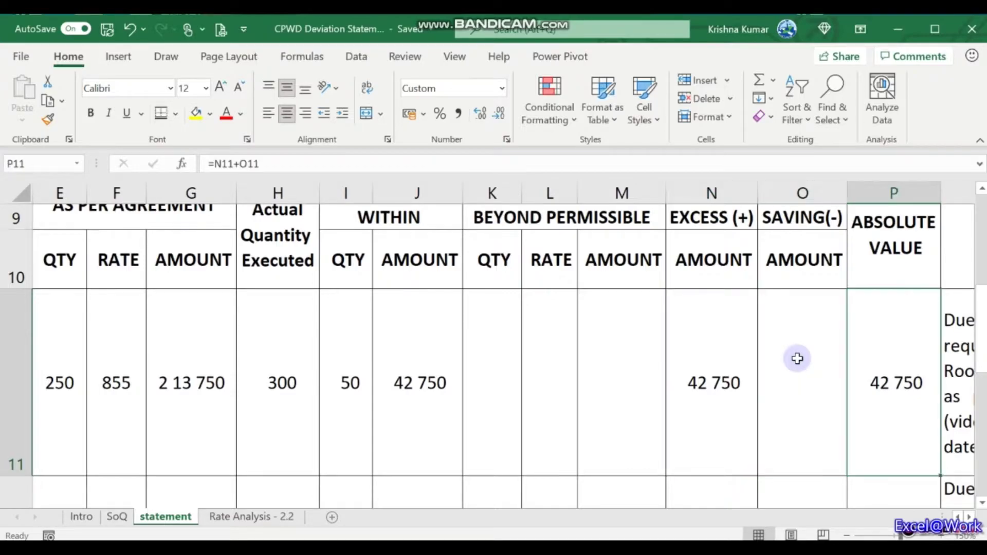
pyautogui.press('Left')
pyautogui.press('Left')
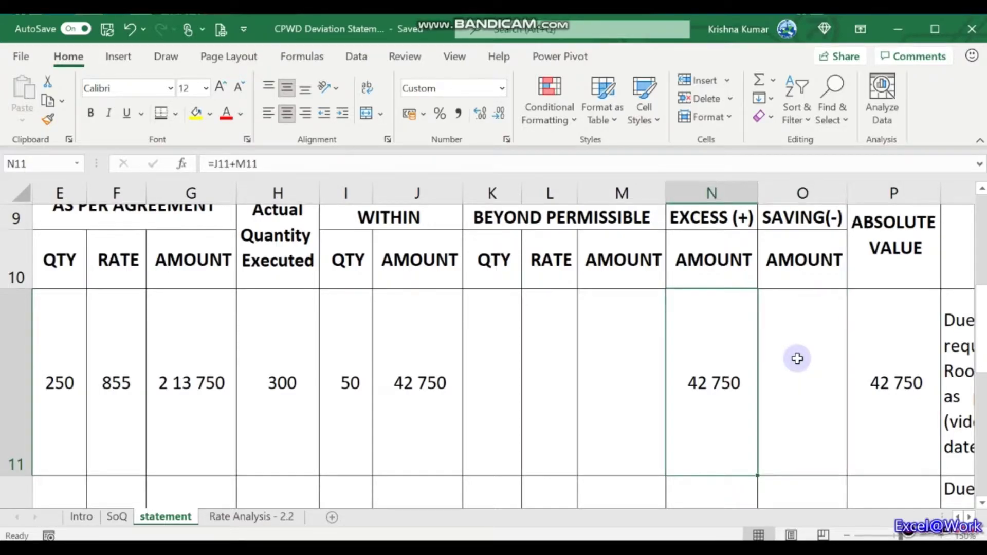
# - Compare item 1.1's agreement quantity and rate with its actual quantity executed and within-limit quantity
pyautogui.press('Left')
pyautogui.press('Left')
pyautogui.press('Left')
pyautogui.press('Left')
pyautogui.press('Left')
pyautogui.press('Left')
pyautogui.press('Left')
pyautogui.press('Left')
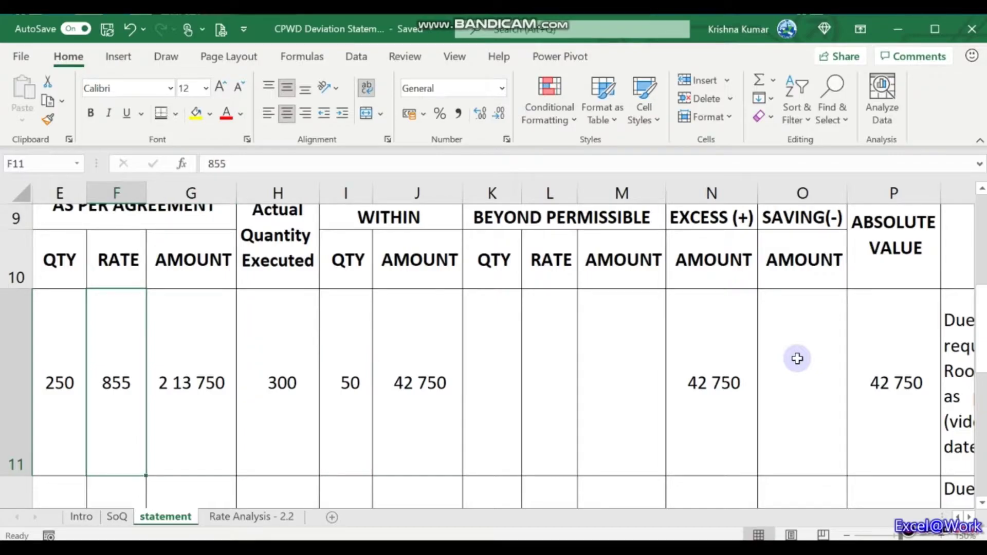
pyautogui.press('Left')
pyautogui.press('Right')
pyautogui.press('Right')
pyautogui.press('Right')
pyautogui.press('Right')
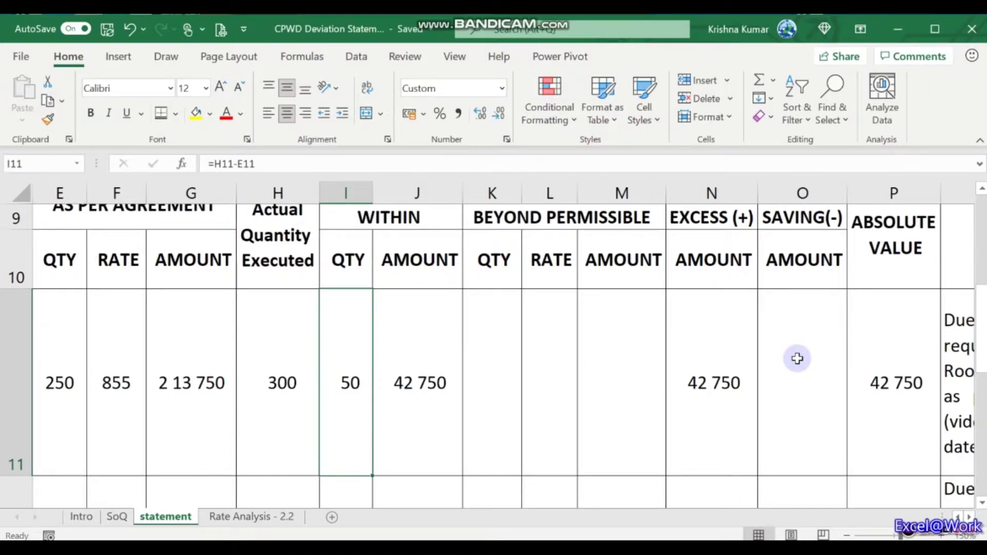
# - Set the actual quantity executed for item 1.1 to 325
pyautogui.press('Left')
pyautogui.write('325')
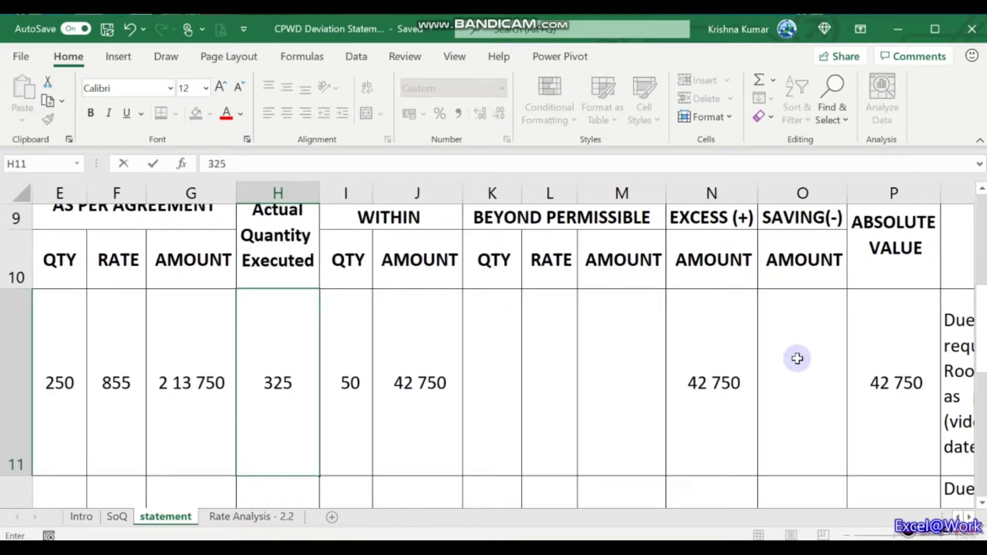
pyautogui.press('Right')
pyautogui.press('Right')
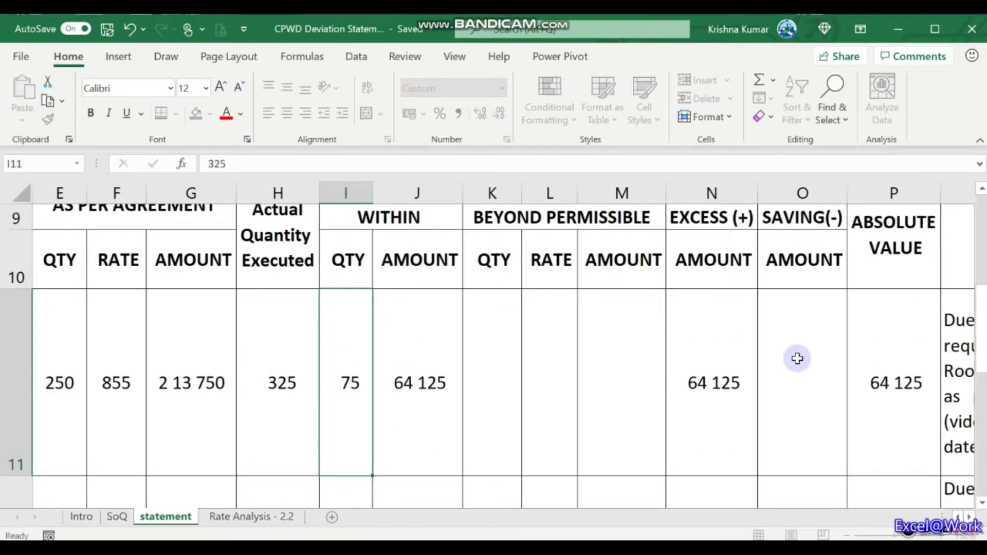
pyautogui.press('Left')
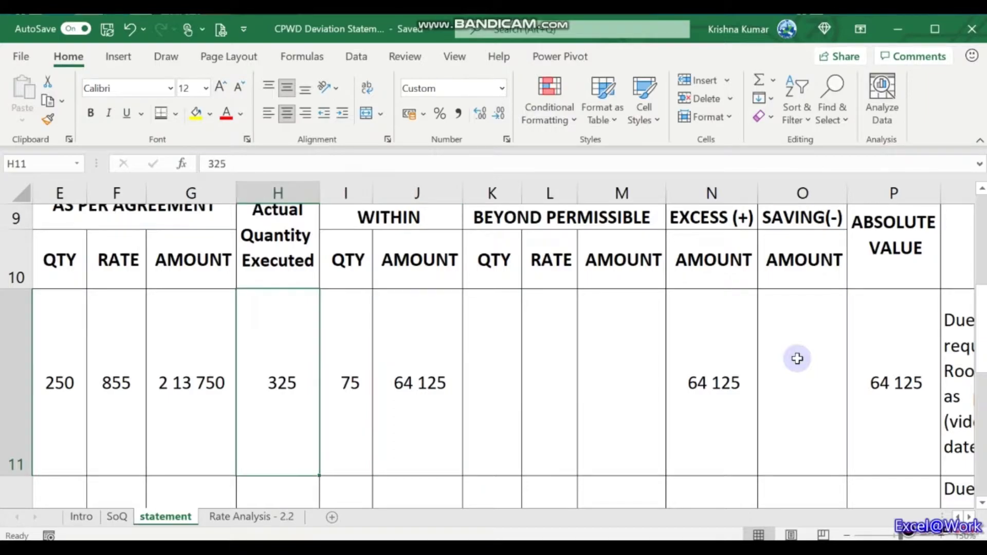
# - Set the actual quantity executed for item 1.1 to 330 and check its within-limit quantity
pyautogui.write('330')
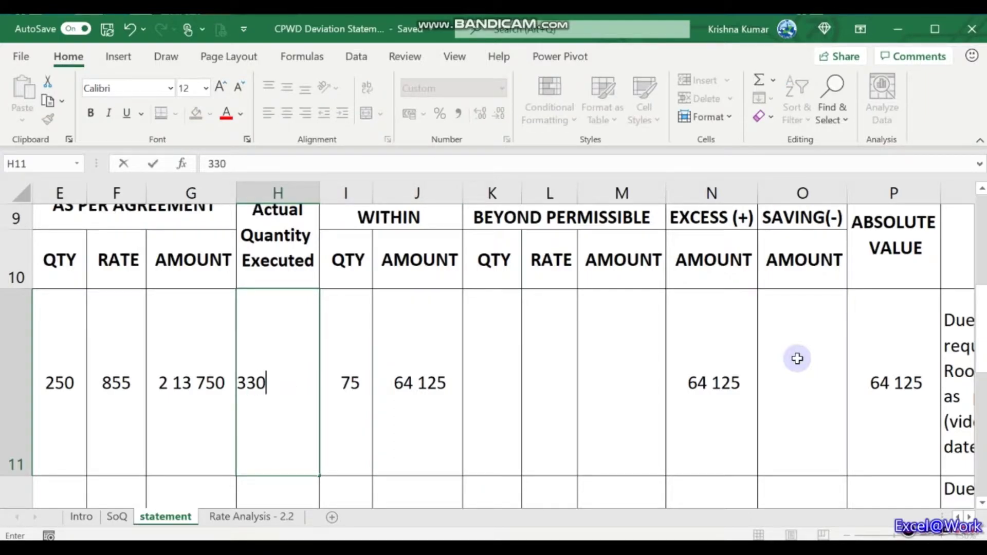
pyautogui.press('Right')
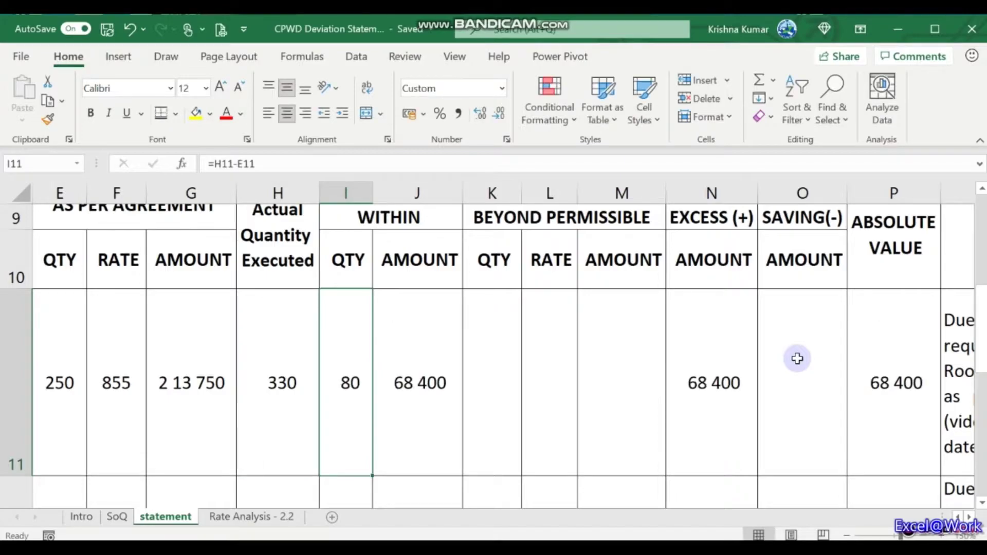
pyautogui.press('Down')
pyautogui.press('Up')
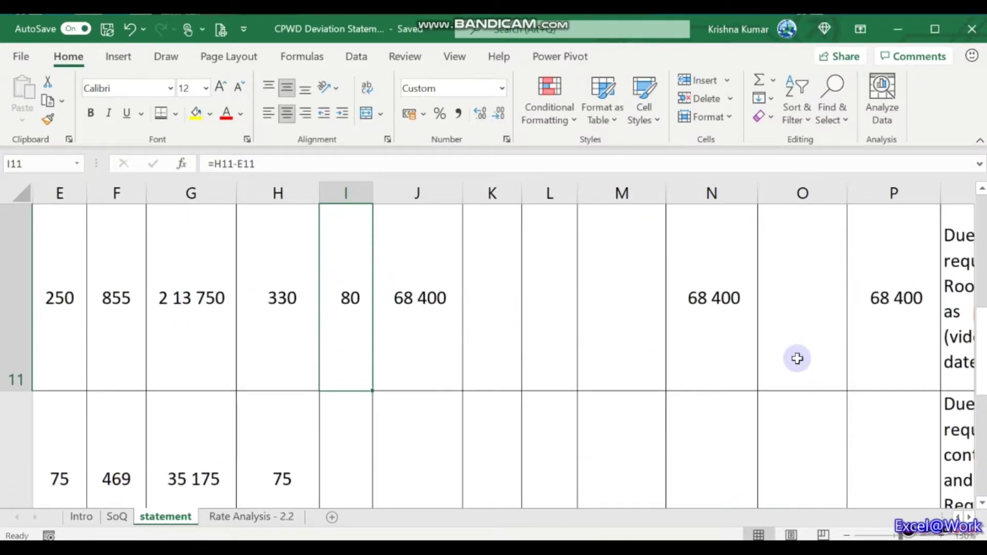
# - Replace item 1.1's within-limit quantity formula with the MIN function on 30% of the agreement quantity, =MIN(E11*0.3)
pyautogui.scroll(1, 797, 358)
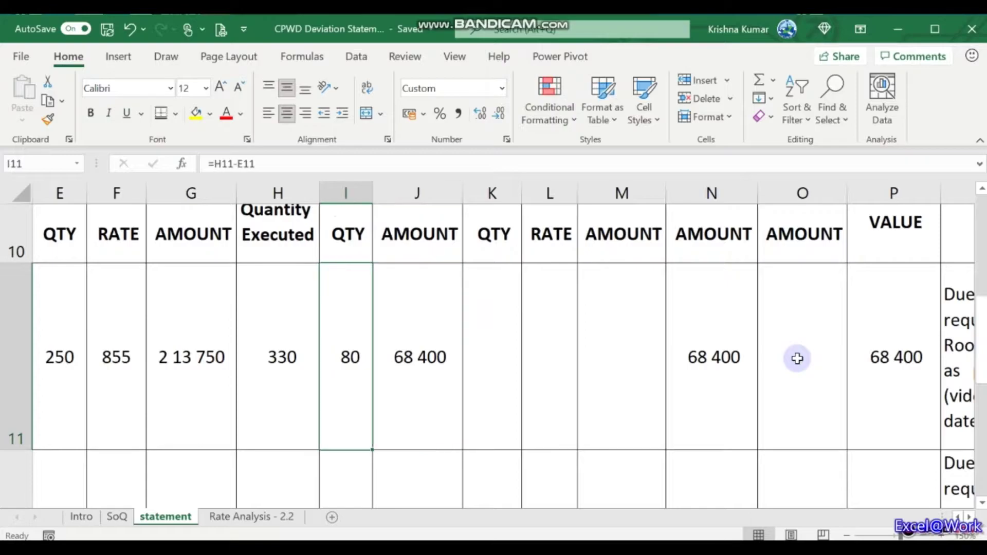
pyautogui.press('F2')
pyautogui.press('BackSpace')
pyautogui.press('BackSpace')
pyautogui.press('BackSpace')
pyautogui.press('BackSpace')
pyautogui.press('BackSpace')
pyautogui.press('BackSpace')
pyautogui.press('BackSpace')
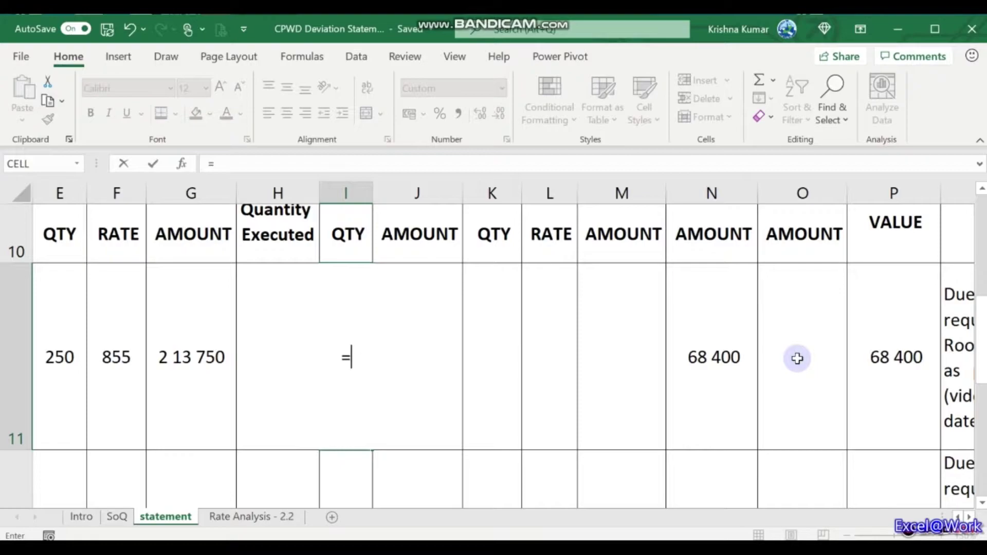
pyautogui.write('mi')
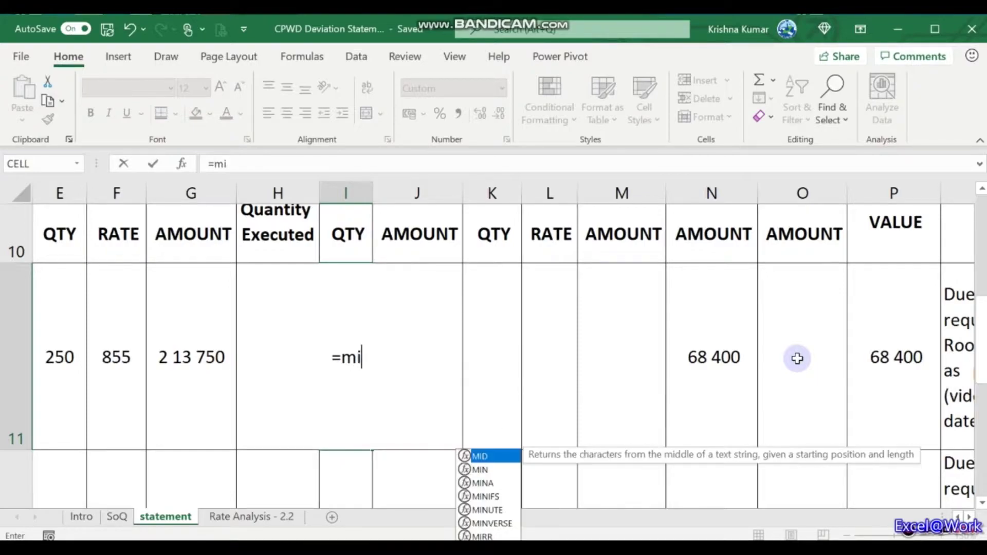
pyautogui.write('n(')
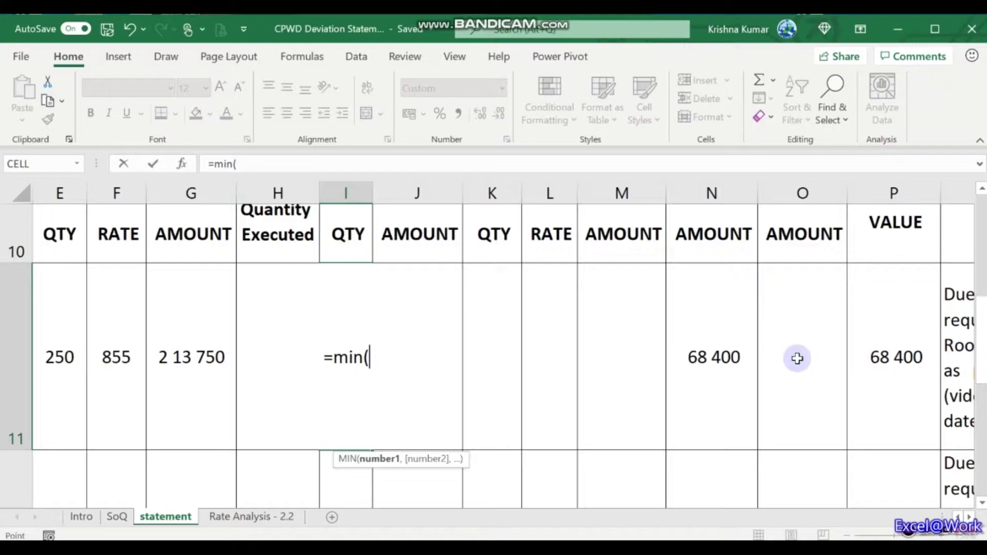
pyautogui.press('Left')
pyautogui.press('Left')
pyautogui.press('Left')
pyautogui.press('Left')
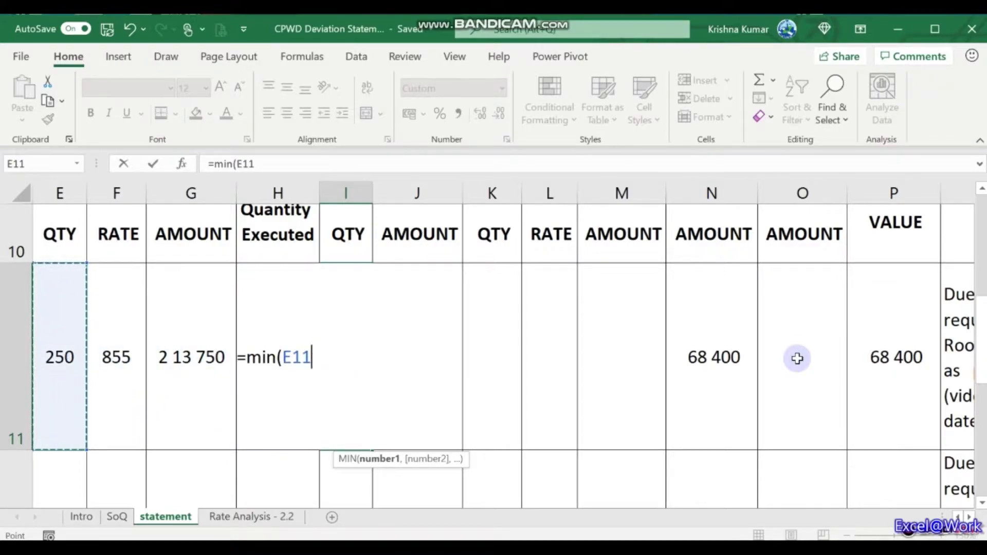
pyautogui.write('*0')
pyautogui.write('.3')
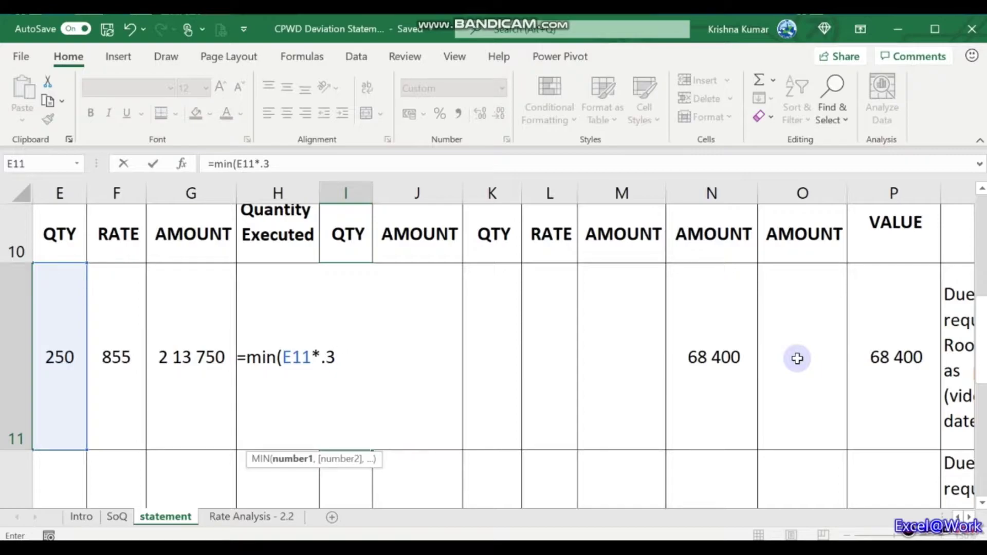
pyautogui.write(')')
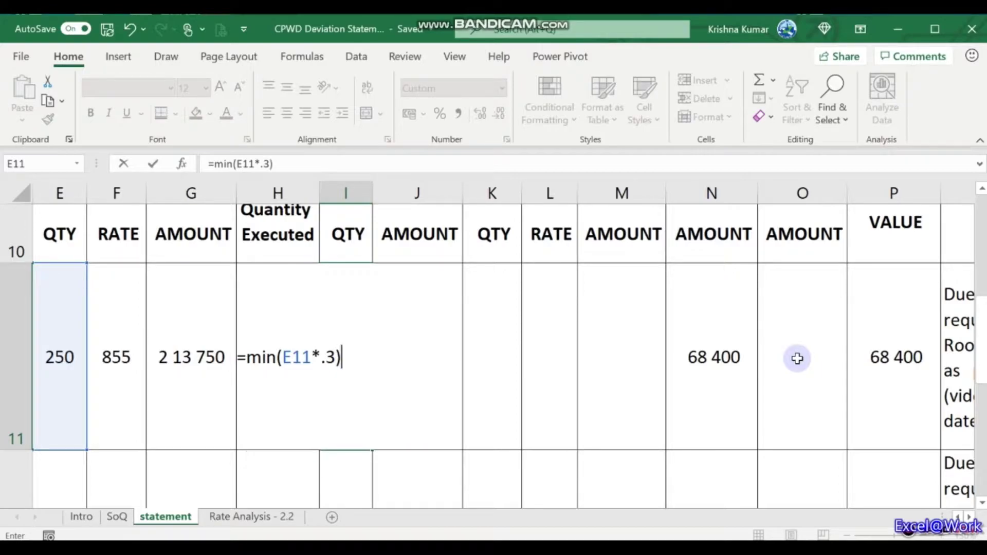
pyautogui.press('Return')
pyautogui.press('Up')
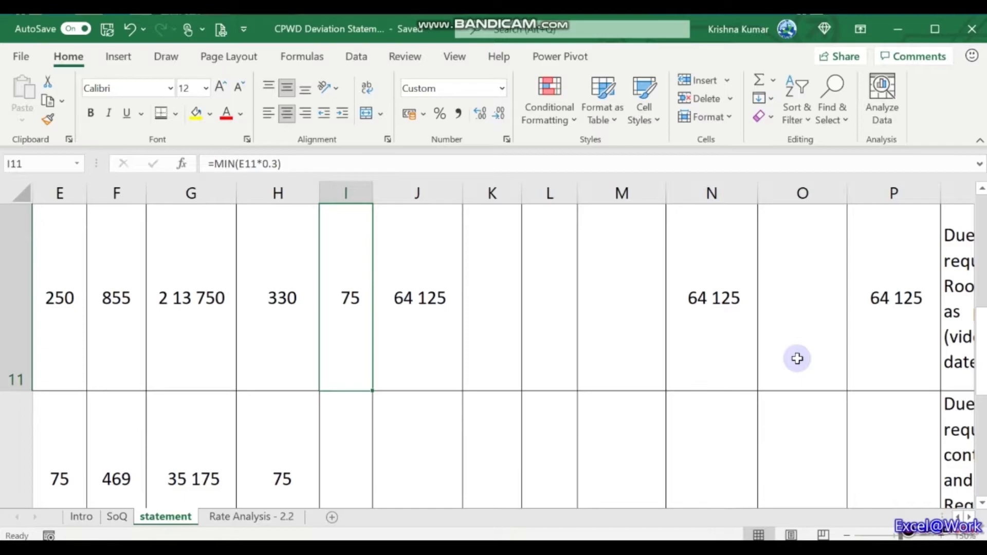
pyautogui.scroll(1, 798, 358)
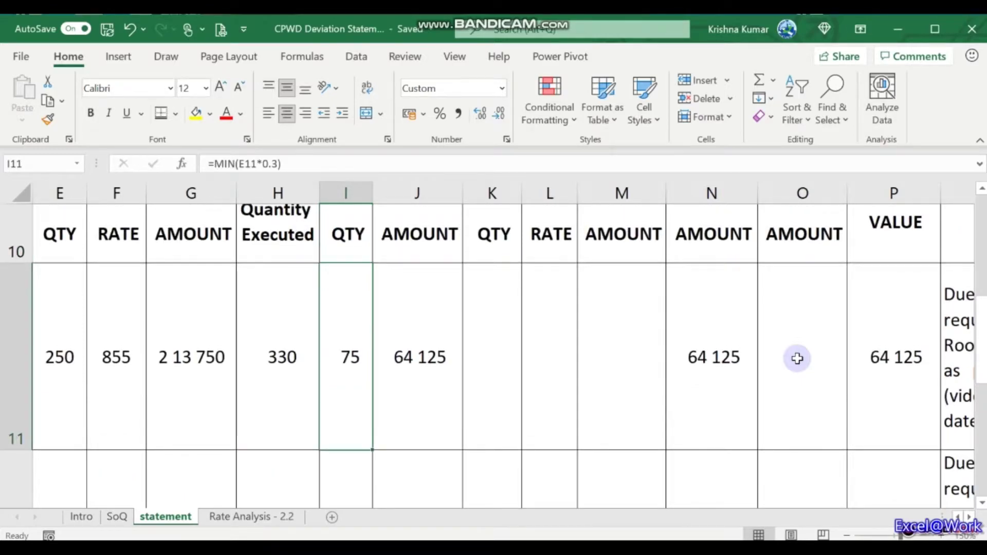
# - Set the actual quantity executed for item 1.1 to 300
pyautogui.press('Right')
pyautogui.press('Right')
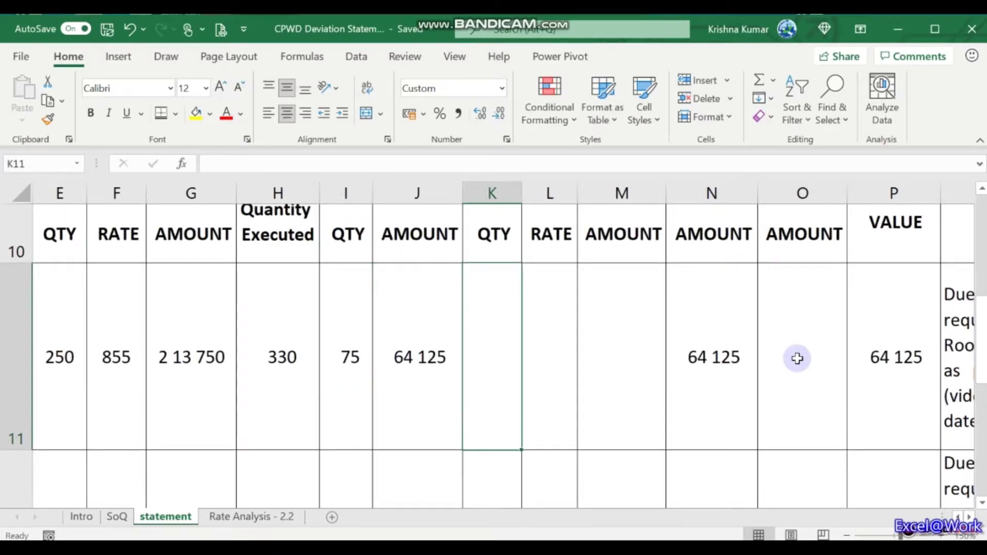
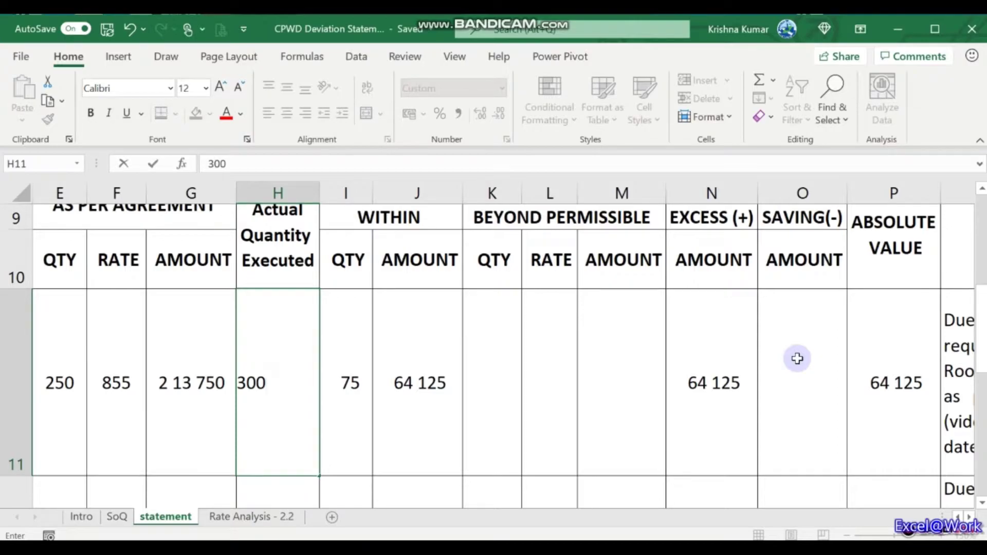
pyautogui.press('Tab')
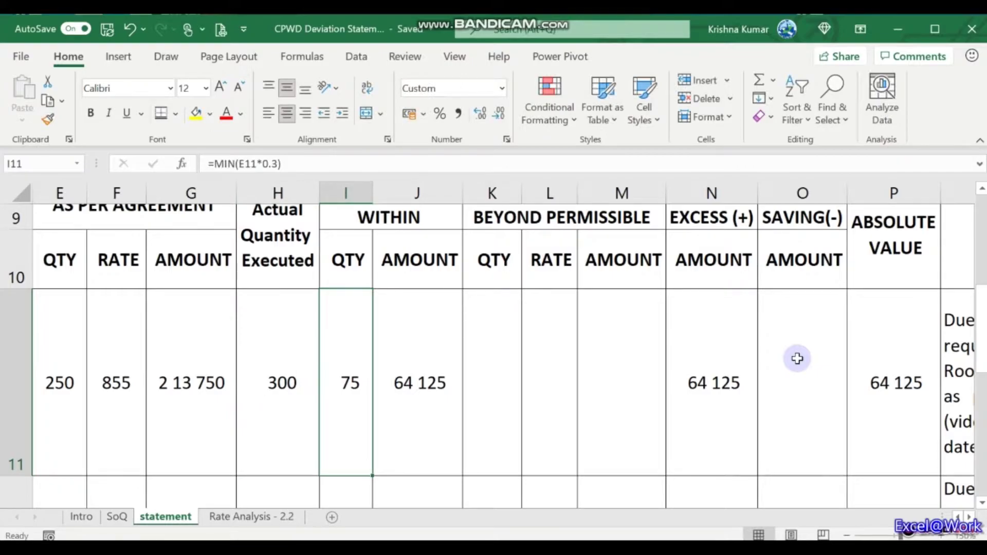
# - Add executed minus agreement quantity as the second MIN argument in item 1.1's within-limit quantity, making it =MIN(E11*0.3,H11-E11)
pyautogui.press('F2')
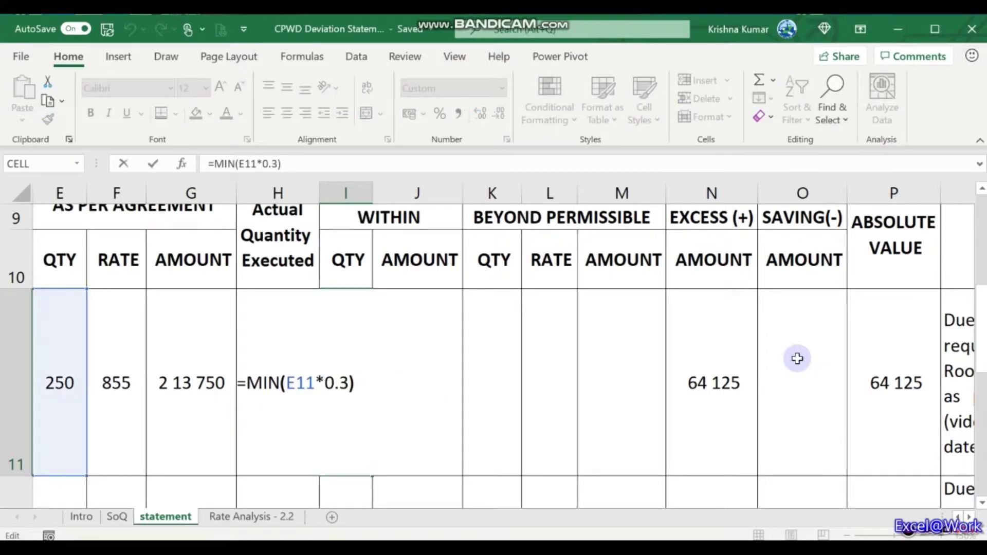
pyautogui.press('Left')
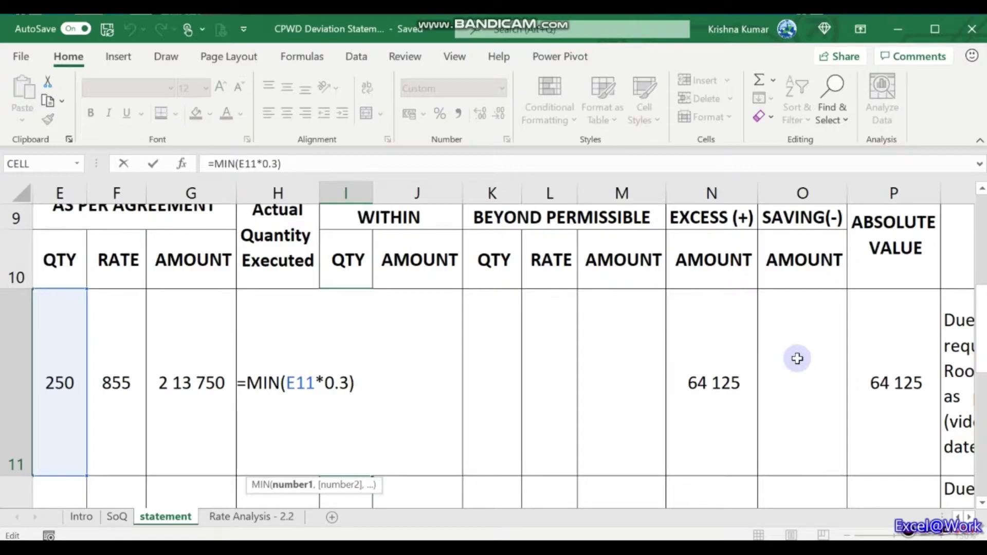
pyautogui.write(',')
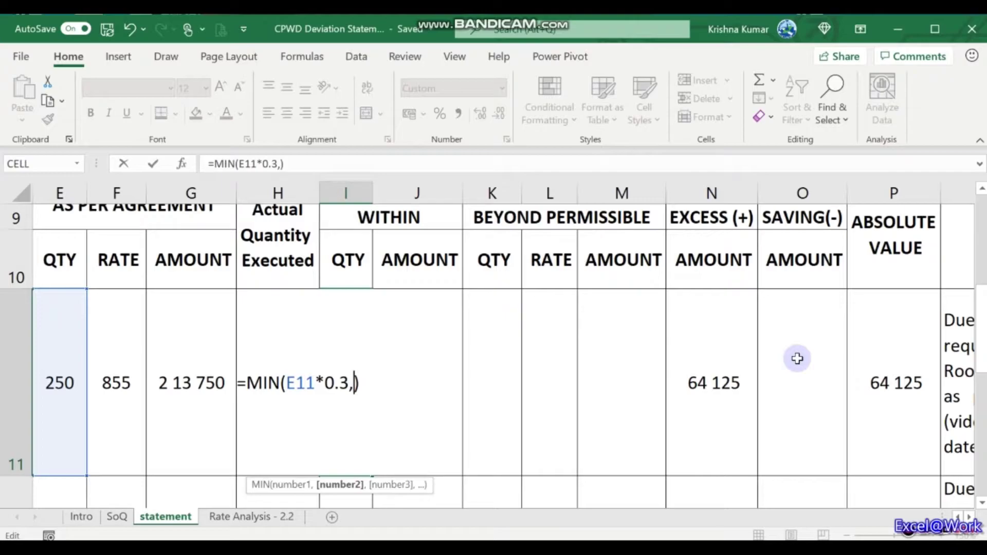
pyautogui.write('h11-')
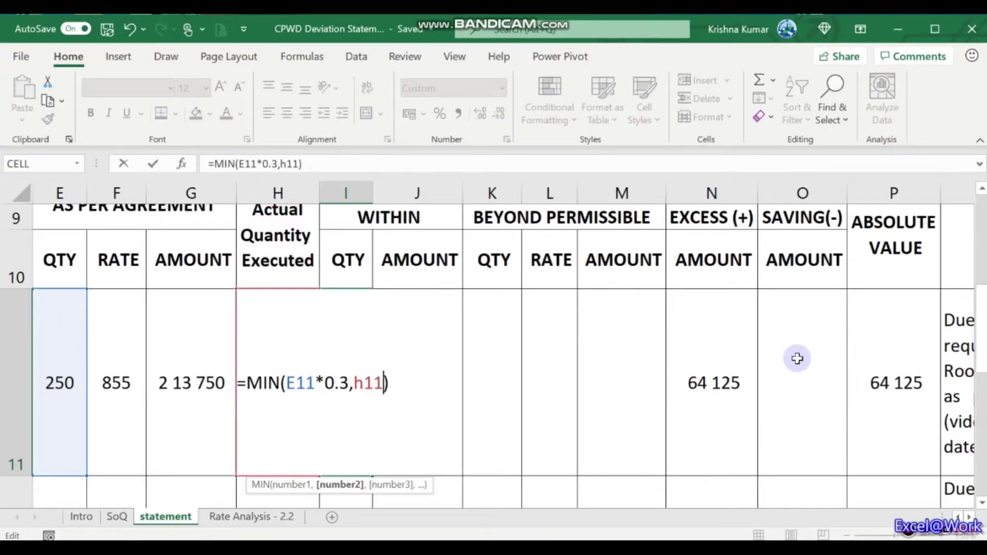
pyautogui.press('Right')
pyautogui.write('e11')
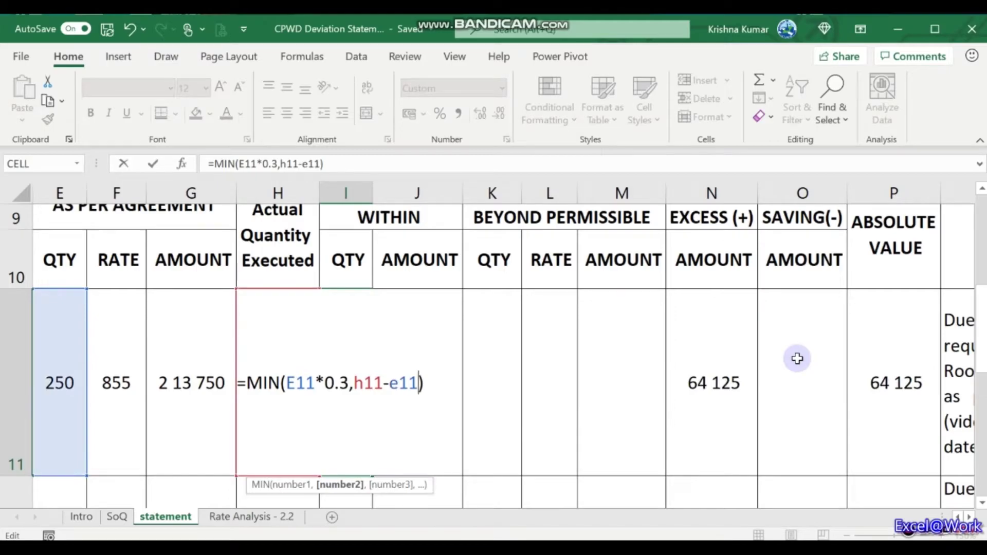
pyautogui.press('Return')
# - Set the actual quantity executed for item 1.1 to 320 to test the within-limit formula
pyautogui.press('Up')
pyautogui.press('Left')
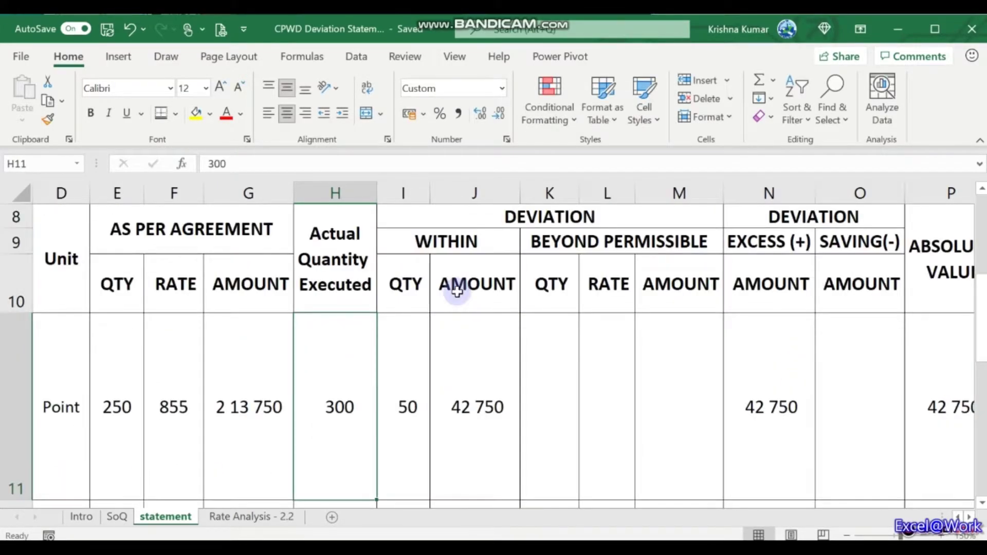
pyautogui.press('Down')
pyautogui.press('Up')
pyautogui.scroll(1, 457, 292)
pyautogui.write('32')
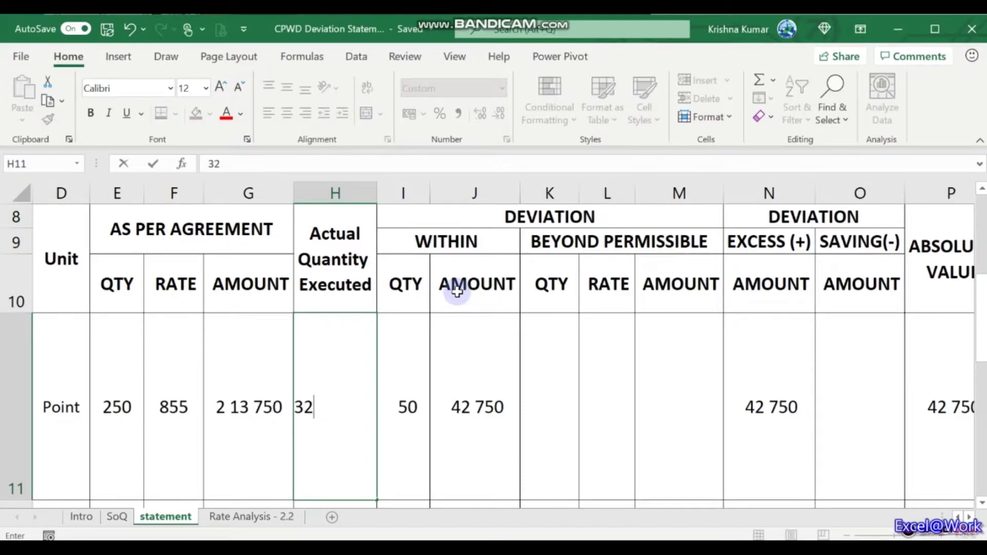
pyautogui.write('0')
pyautogui.press('Tab')
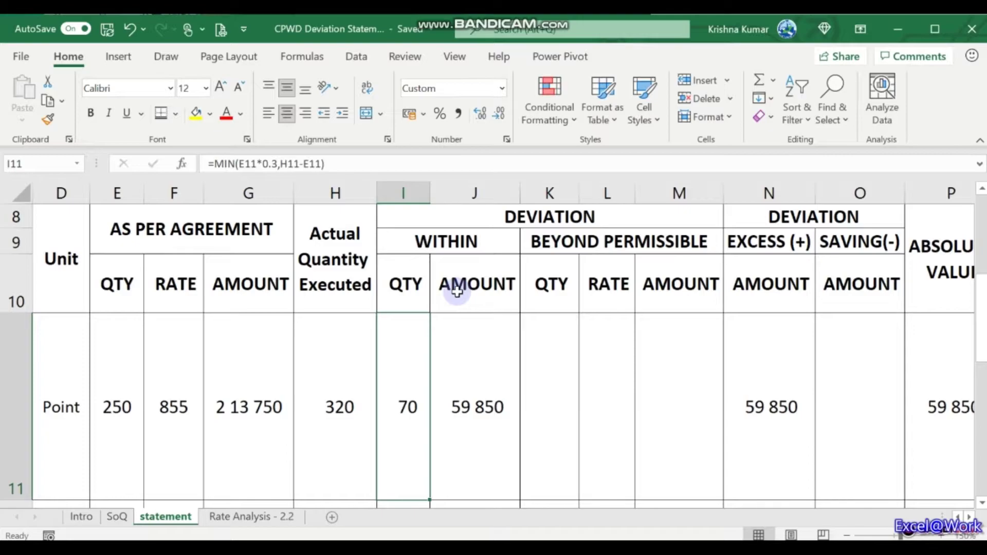
# - Set the actual quantity executed for item 1.1 to 350
pyautogui.press('Left')
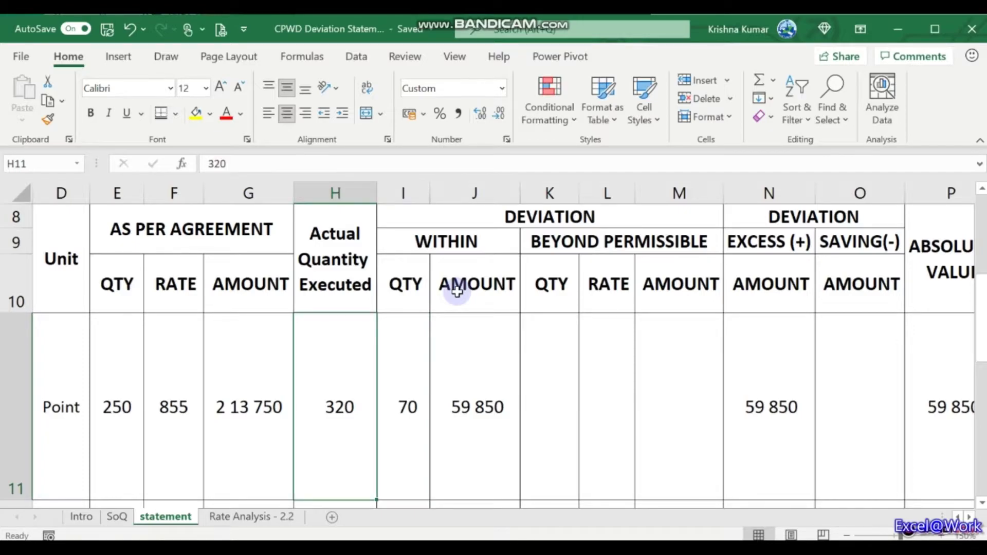
pyautogui.write('350')
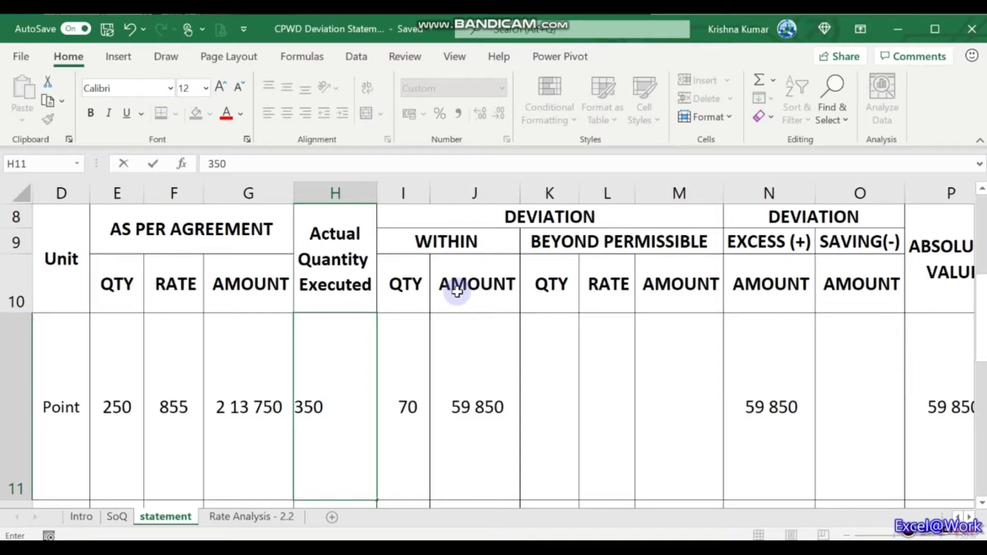
pyautogui.press('Tab')
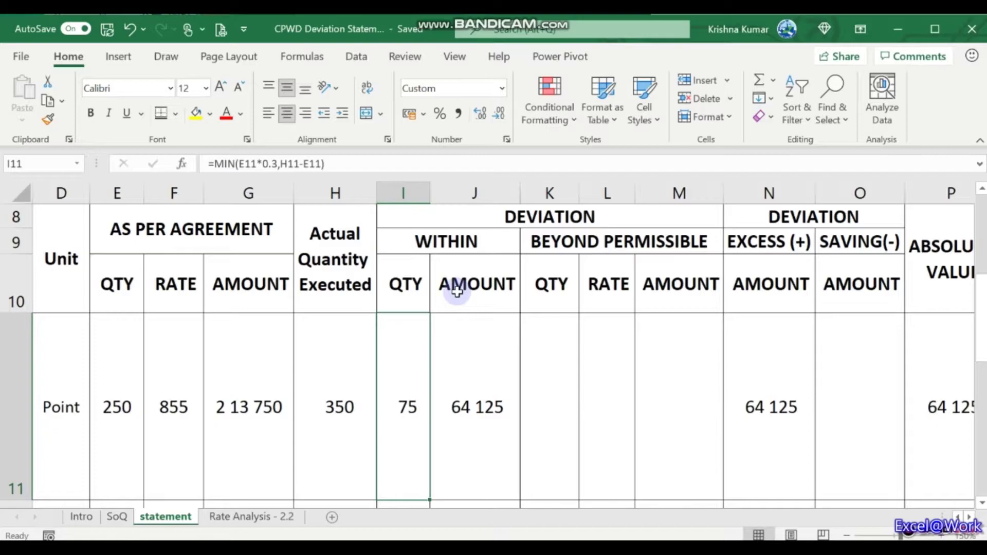
# - Enter the formula =H11-E11-I11 for item 1.1's quantity beyond the permissible deviation
pyautogui.press('Tab')
pyautogui.press('Tab')
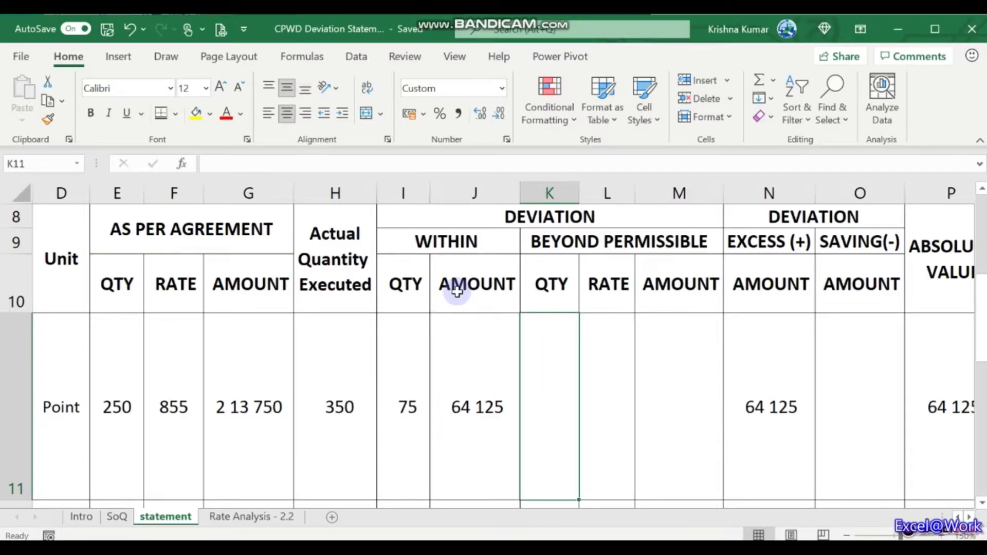
pyautogui.write('=')
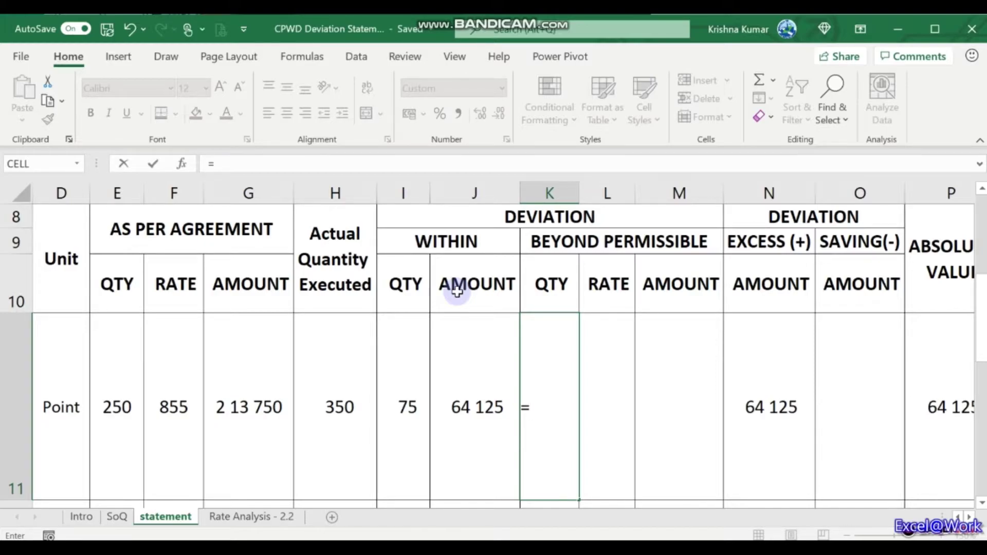
pyautogui.press('Left')
pyautogui.press('Left')
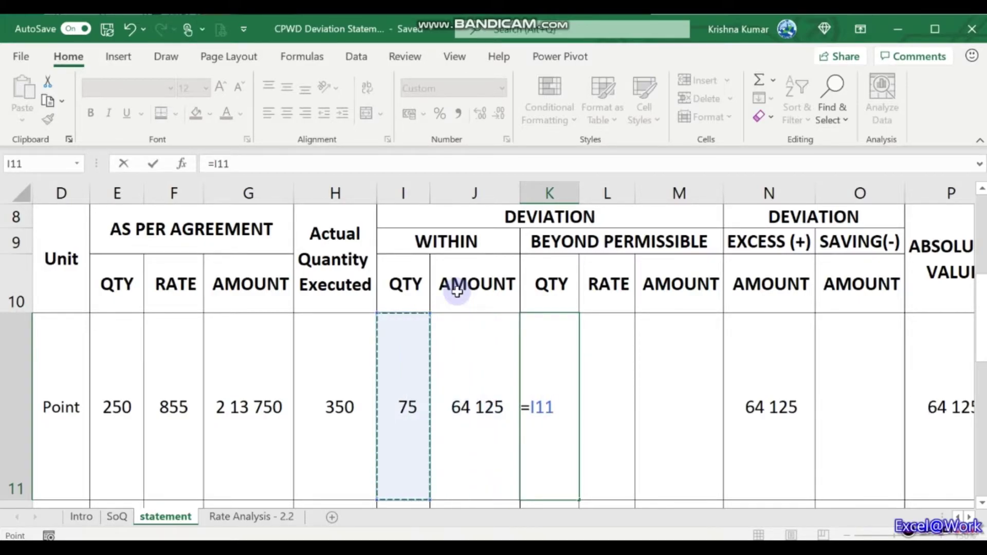
pyautogui.press('Left')
pyautogui.write('-')
pyautogui.press('Left')
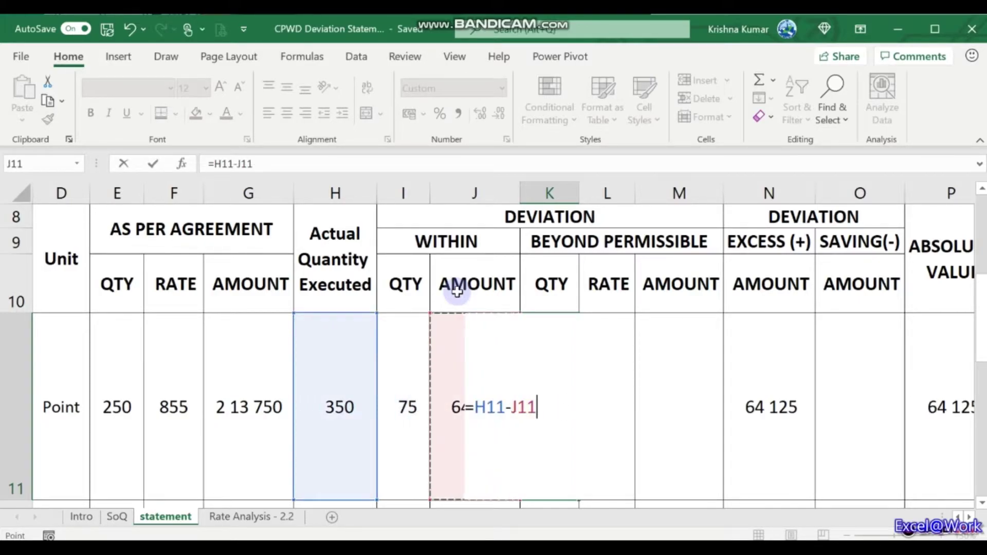
pyautogui.press('Left')
pyautogui.press('Left')
pyautogui.press('Left')
pyautogui.press('Left')
pyautogui.press('Left')
pyautogui.write('-')
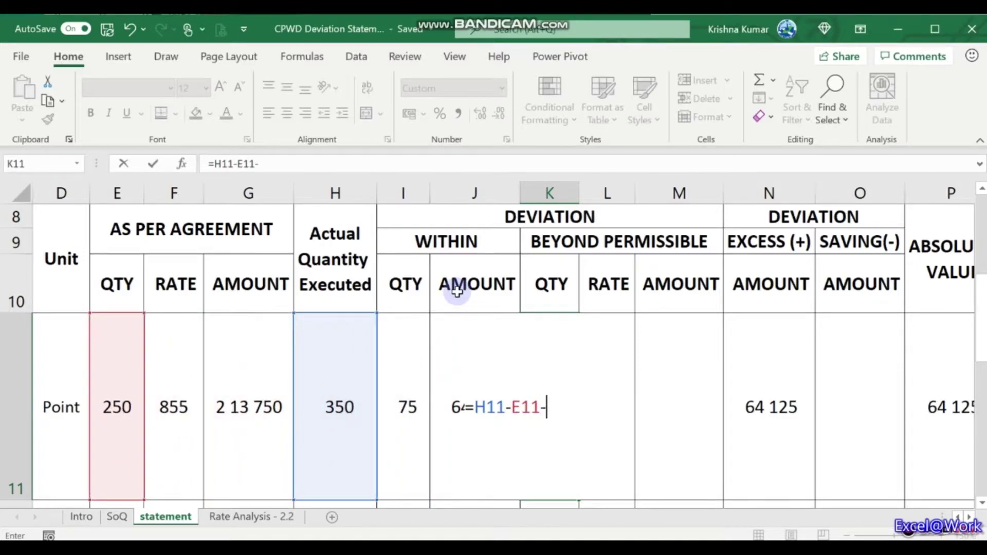
pyautogui.press('Left')
pyautogui.press('Left')
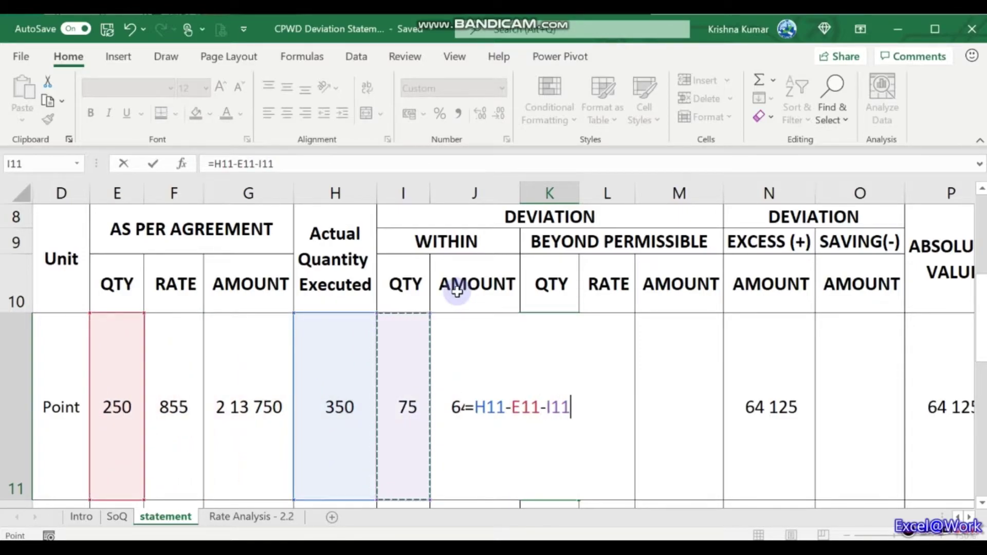
pyautogui.press('Return')
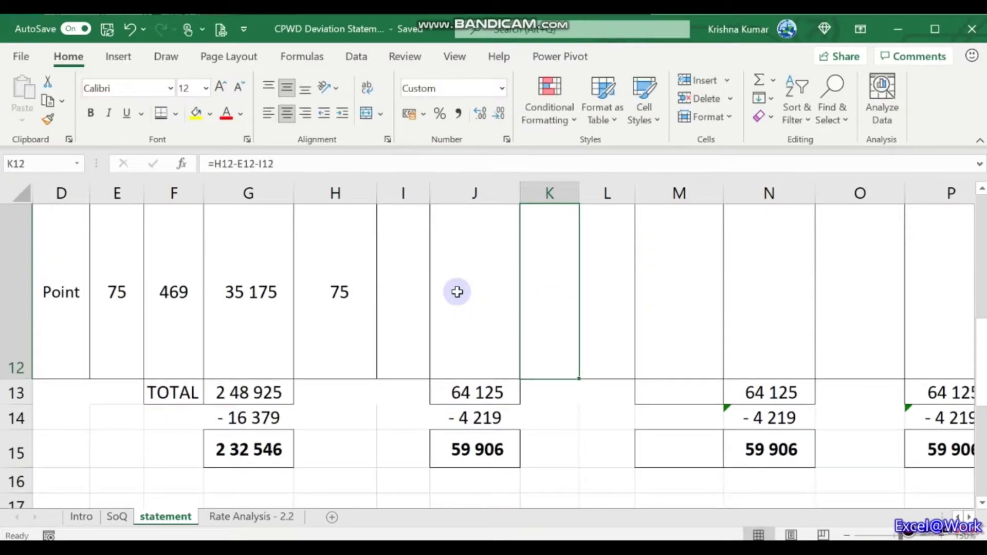
pyautogui.press('Up')
pyautogui.press('Up')
pyautogui.press('Down')
# - Set item 1.1's rate beyond the permissible deviation to 950
pyautogui.press('Right')
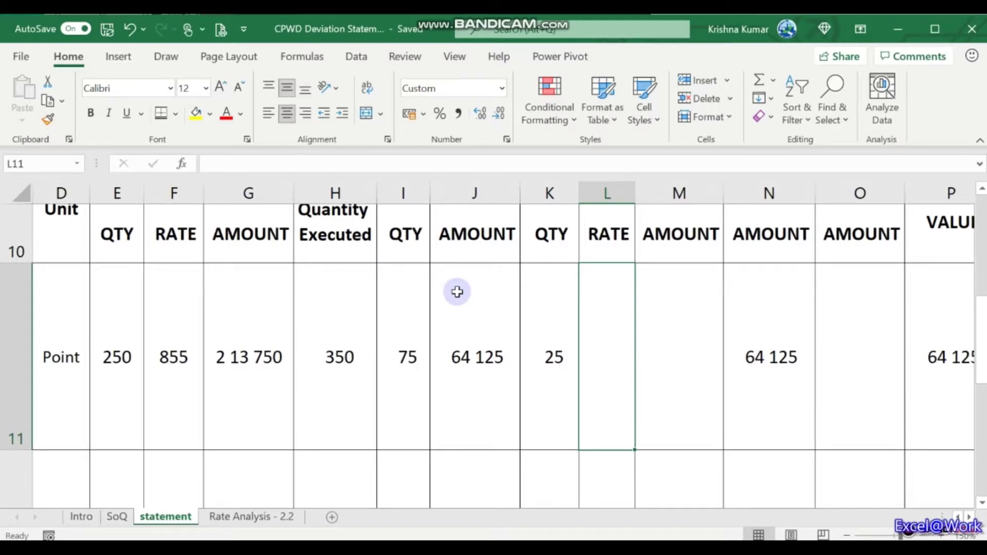
pyautogui.write('95')
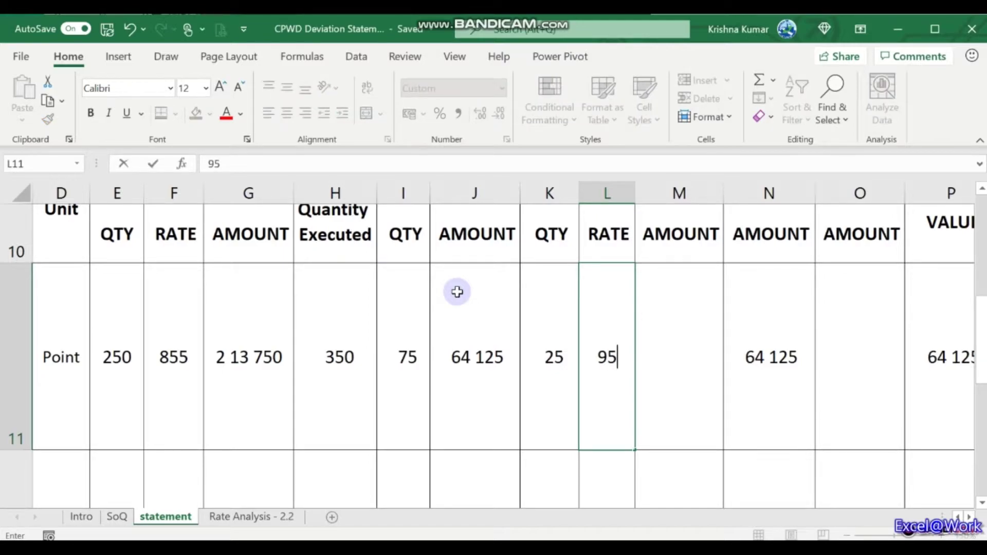
pyautogui.write('0')
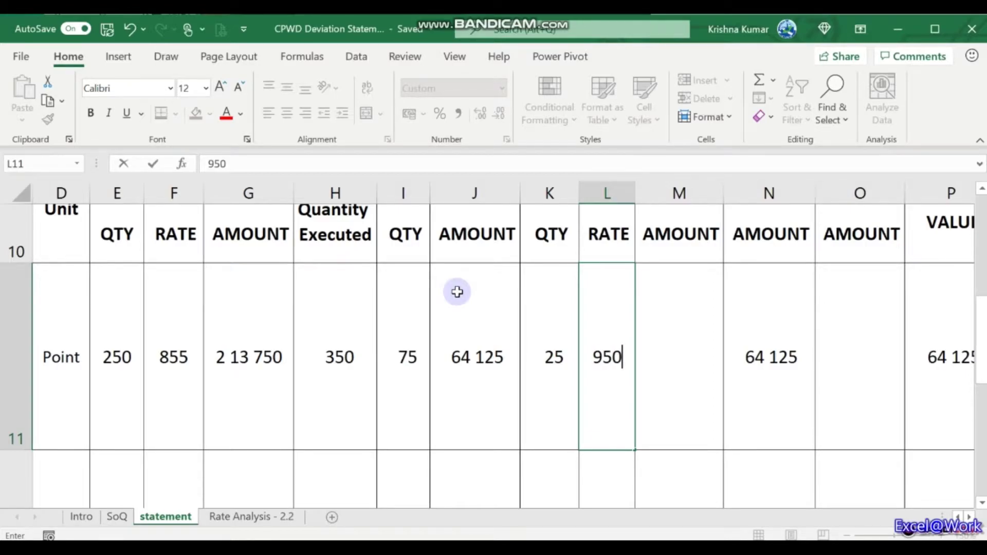
pyautogui.press('Return')
pyautogui.press('Up')
# - Examine the formulas behind item 1.1's within-limit amount and agreement amount
pyautogui.press('Left')
pyautogui.press('Left')
pyautogui.press('Left')
pyautogui.press('Left')
pyautogui.press('Left')
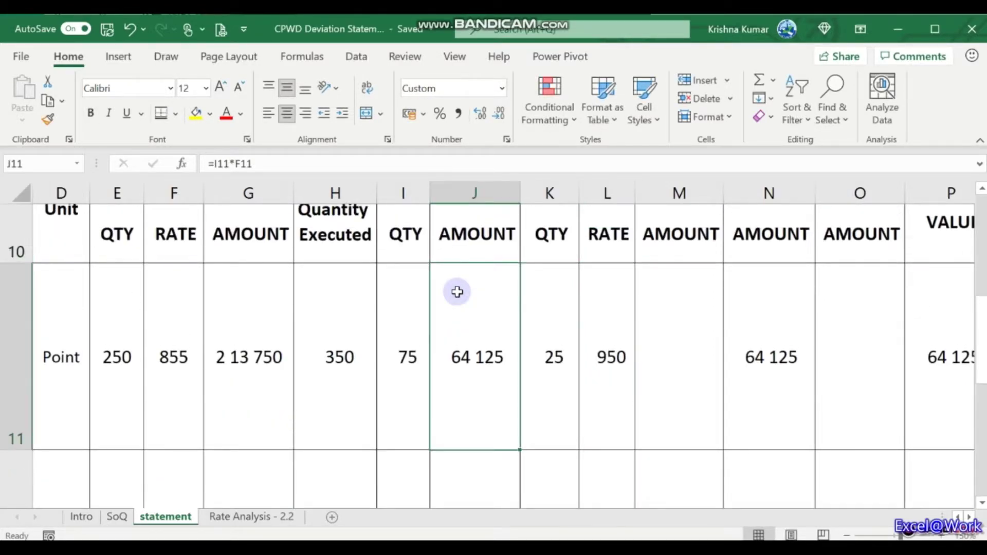
pyautogui.press('Left')
pyautogui.press('Right')
pyautogui.press('Right')
pyautogui.press('Right')
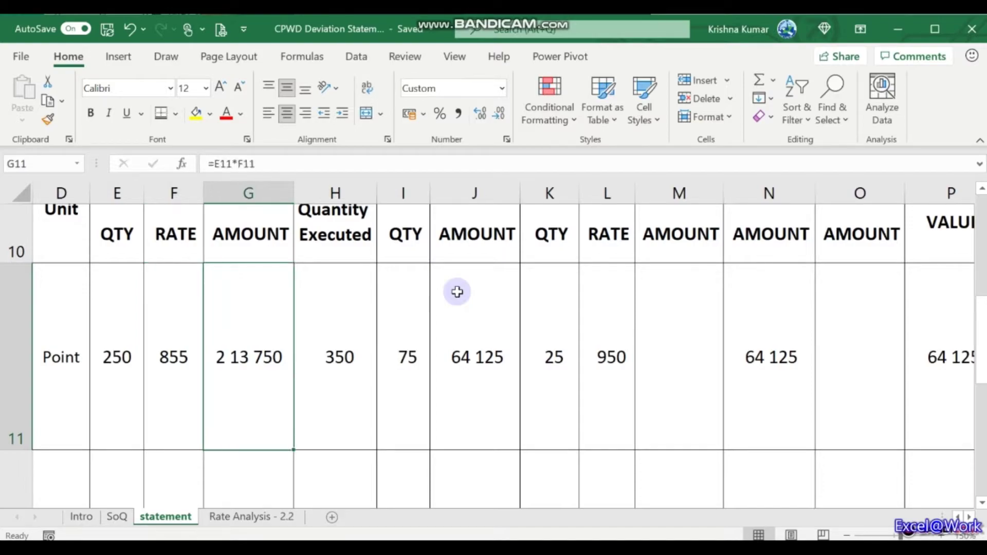
# - Enter the formula =L11*K11 for item 1.1's amount beyond the permissible deviation
pyautogui.press('Right')
pyautogui.press('Right')
pyautogui.press('Right')
pyautogui.press('Right')
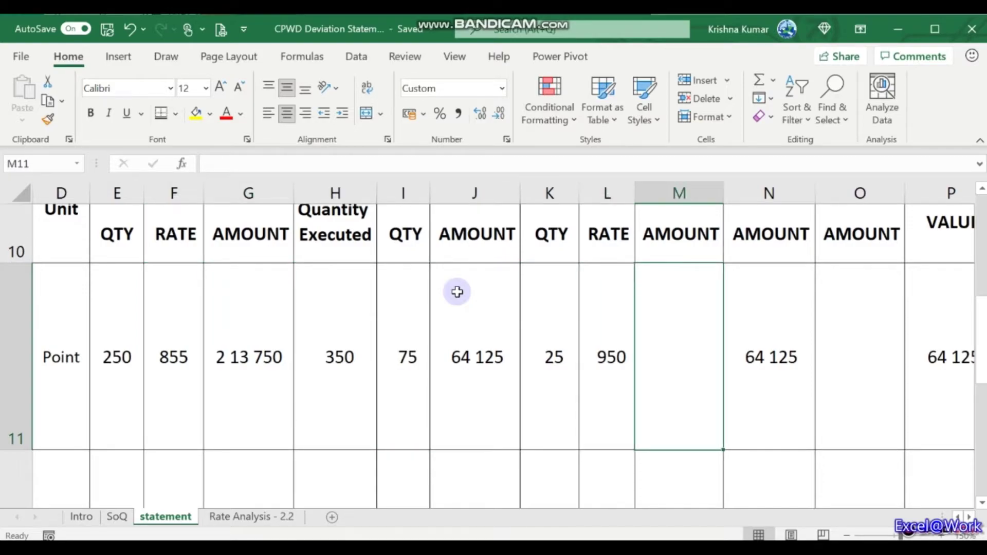
pyautogui.write('=')
pyautogui.press('Left')
pyautogui.write('*')
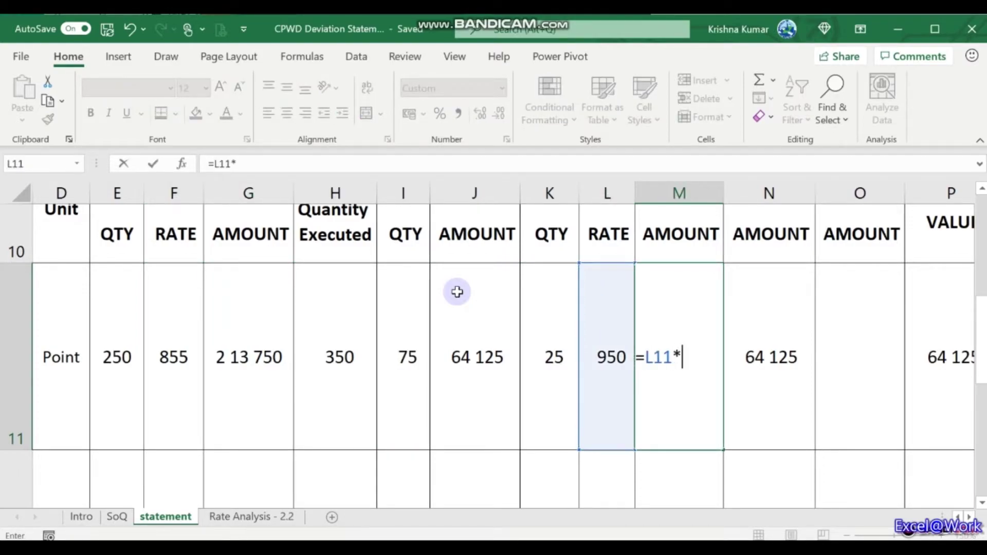
pyautogui.press('Left')
pyautogui.press('Left')
pyautogui.press('Return')
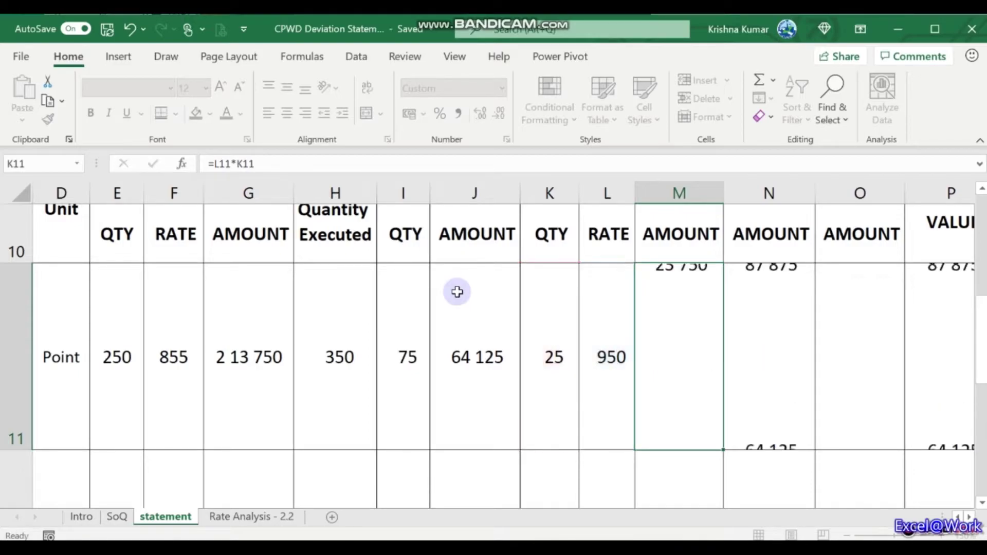
# - Examine item 1.1's excess amount formula and the within-limit and beyond-limit amounts it adds together
pyautogui.press('Up')
pyautogui.press('Up')
pyautogui.press('Right')
pyautogui.press('Down')
pyautogui.press('Down')
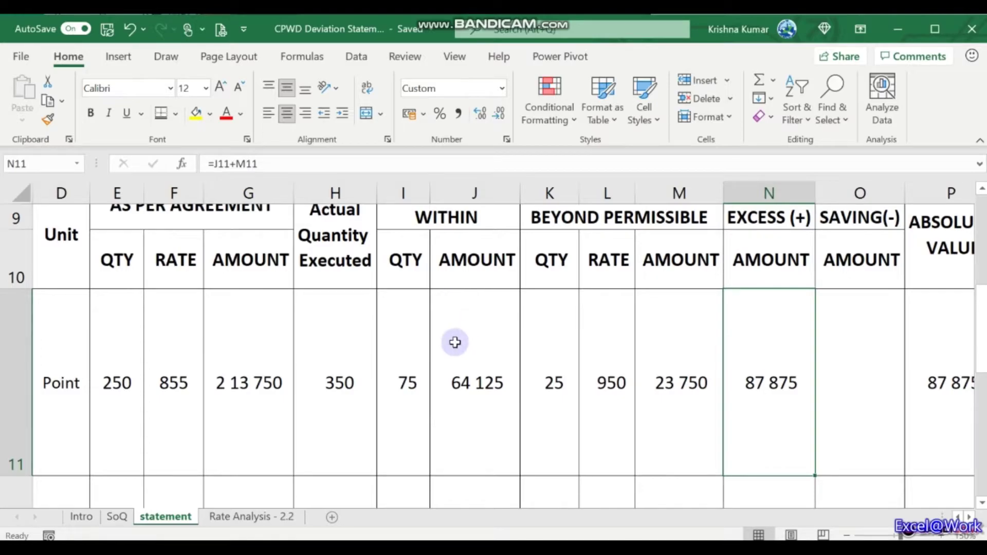
pyautogui.keyDown('ctrl'); pyautogui.click(460, 376); pyautogui.keyUp('ctrl')
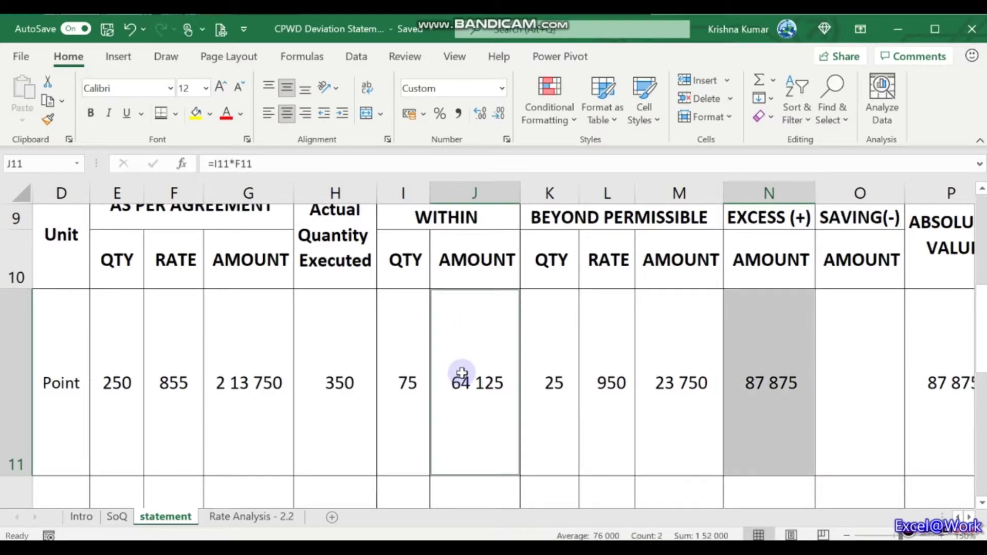
pyautogui.keyDown('ctrl'); pyautogui.click(688, 382); pyautogui.keyUp('ctrl')
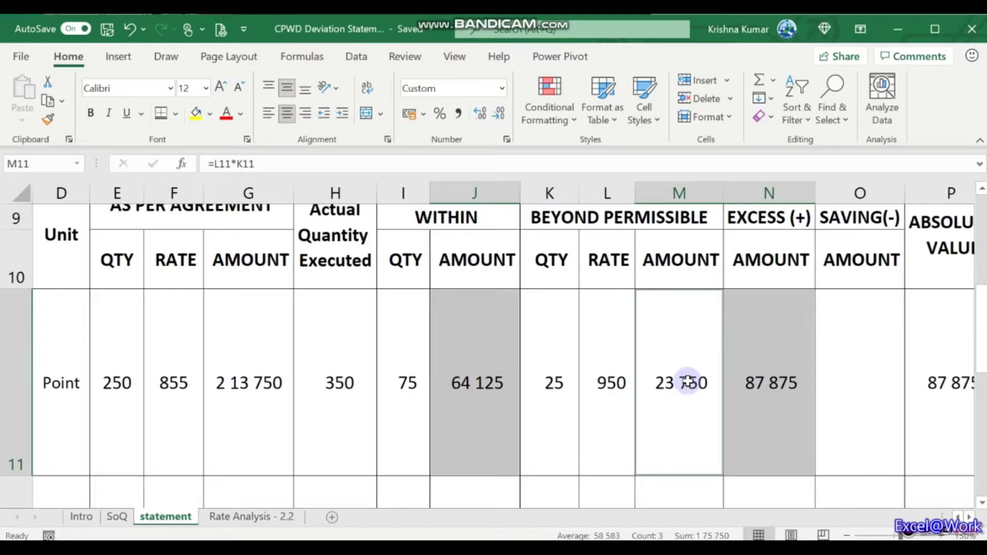
pyautogui.press('Right')
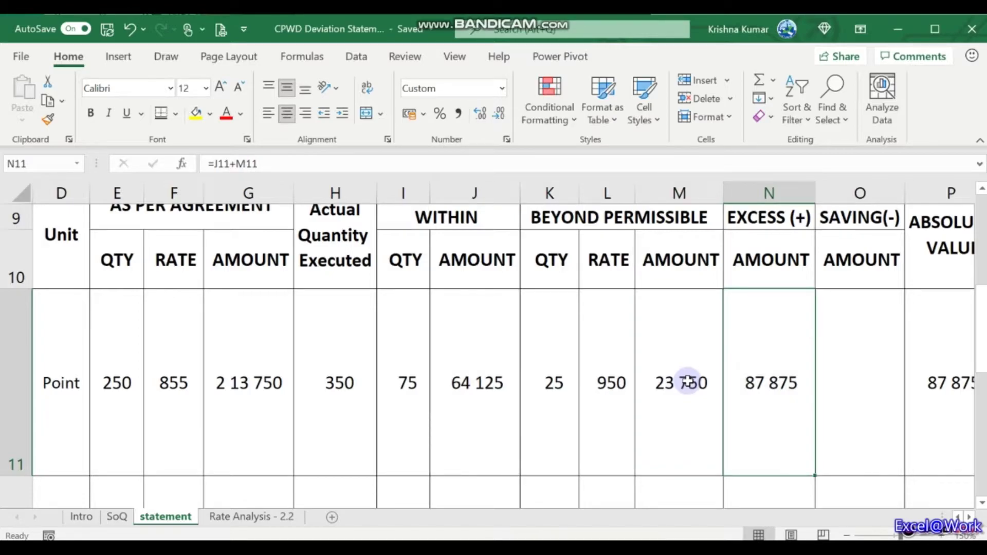
pyautogui.press('F2')
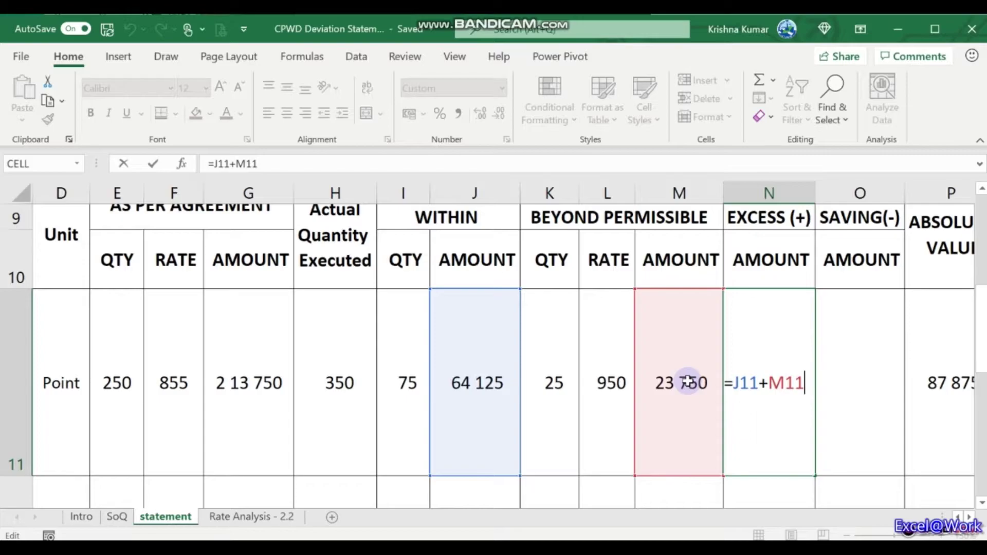
pyautogui.hotkey('ctrl', 'Return')
# - Review item 1.1's row from the deviation quantities back to its description, agreement figures and actual quantity executed
pyautogui.press('Left')
pyautogui.press('Left')
pyautogui.press('Left')
pyautogui.press('Left')
pyautogui.press('Left')
pyautogui.press('Left')
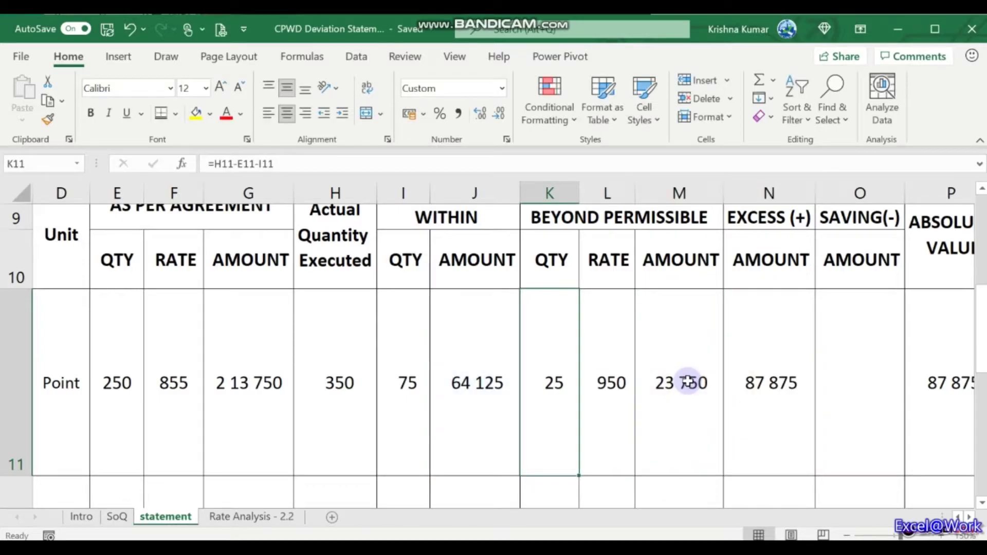
pyautogui.press('Left')
pyautogui.press('Left')
pyautogui.press('Left')
pyautogui.press('Left')
pyautogui.press('Left')
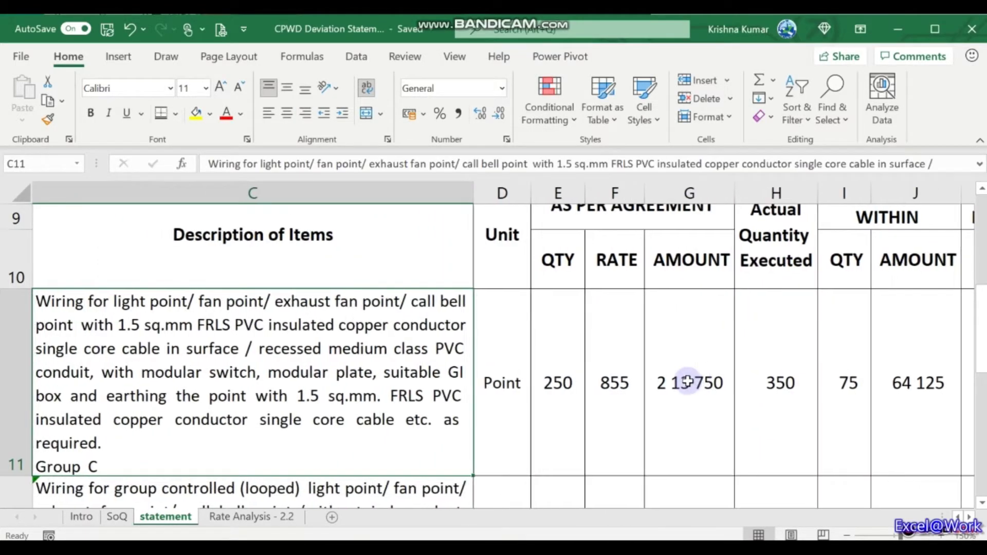
pyautogui.press('Right')
pyautogui.press('Right')
pyautogui.press('Right')
pyautogui.press('Right')
pyautogui.press('Right')
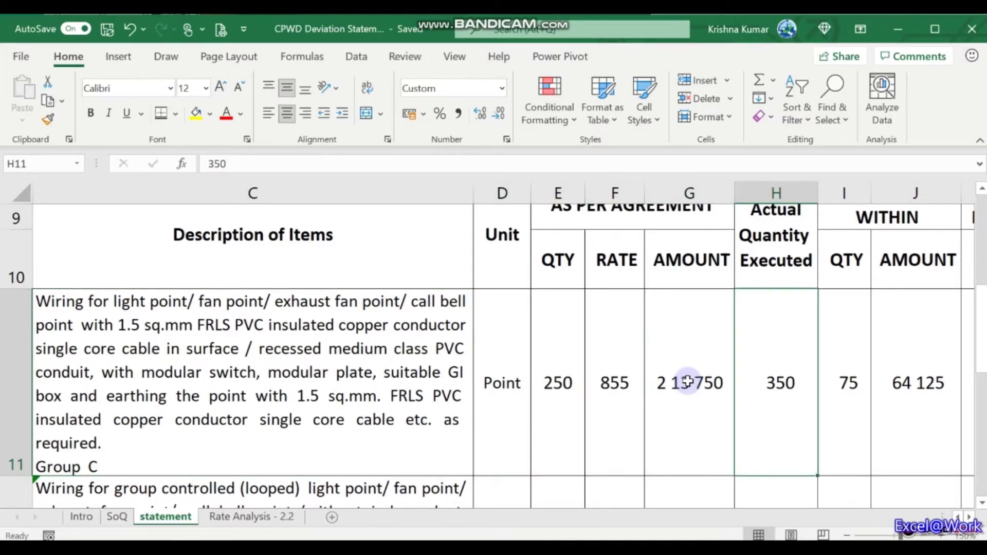
# - Set the actual quantity executed for item 1.2 to 100
pyautogui.press('Down')
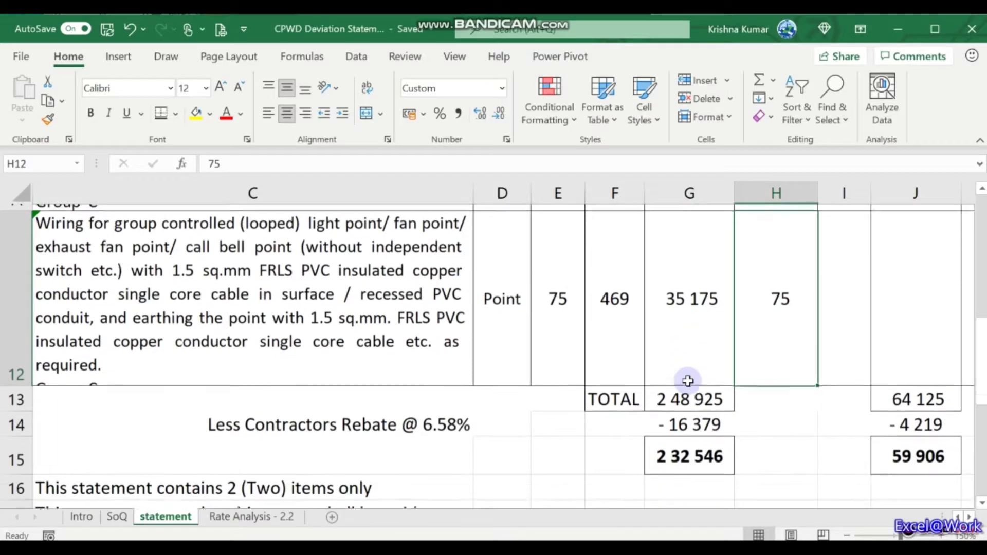
pyautogui.press('Up')
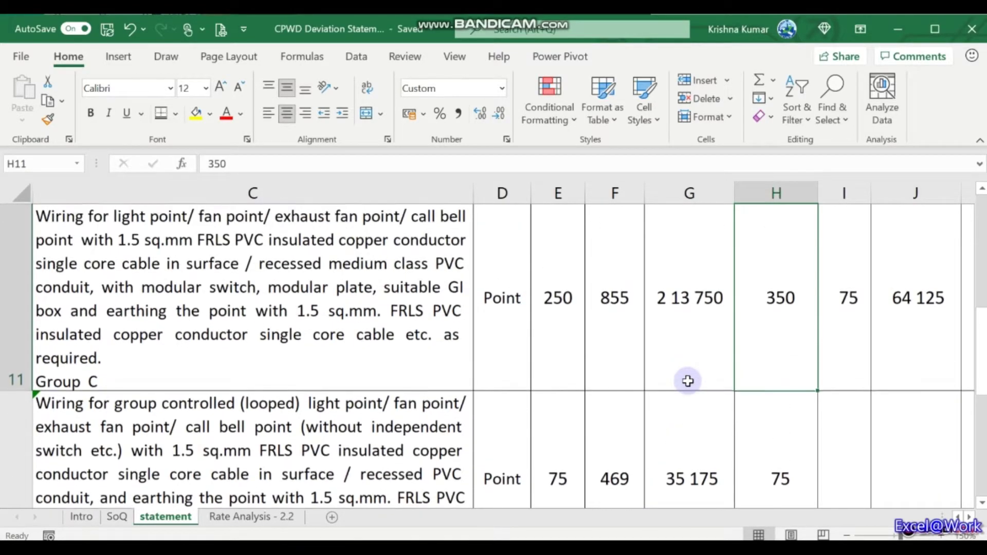
pyautogui.press('Down')
pyautogui.press('Right')
pyautogui.press('Up')
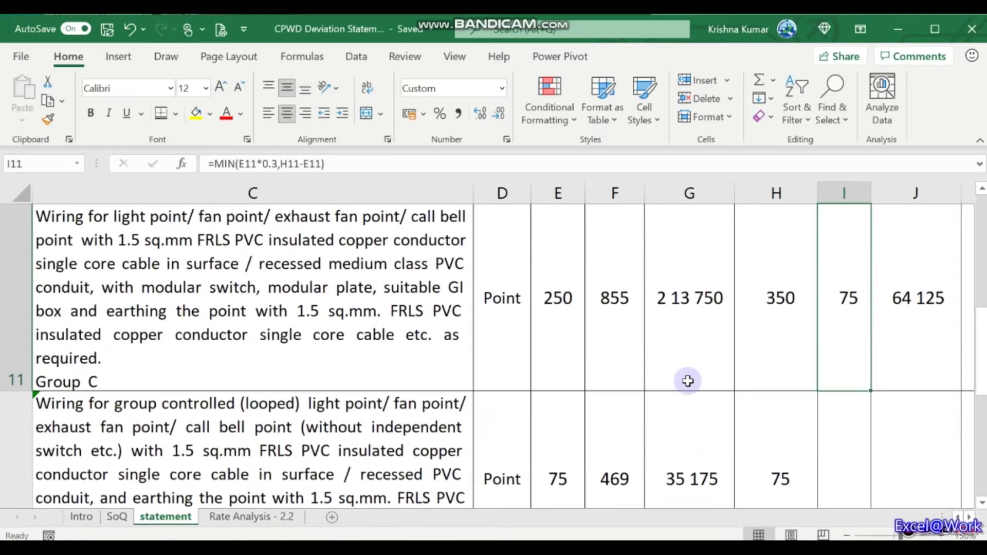
pyautogui.press('Down')
pyautogui.press('Left')
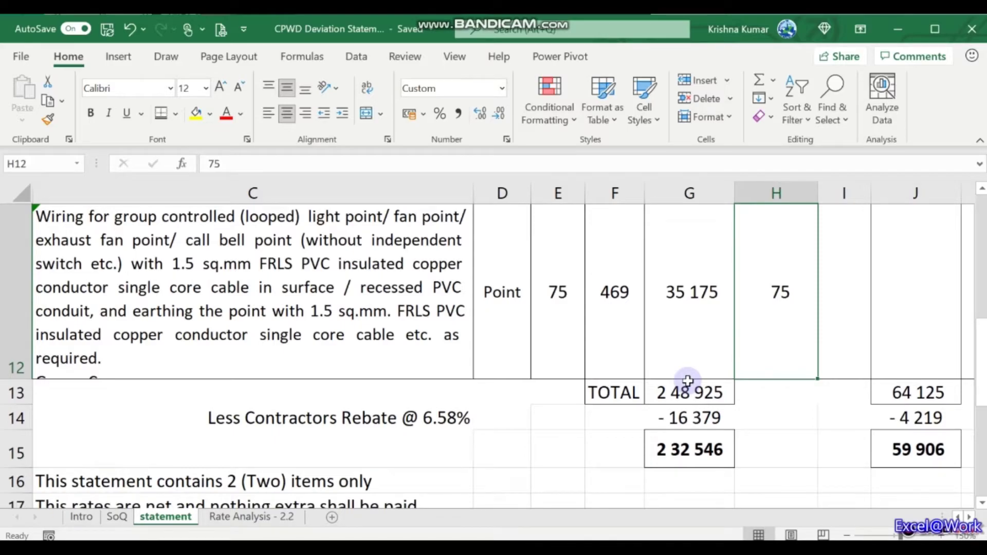
pyautogui.press('Left')
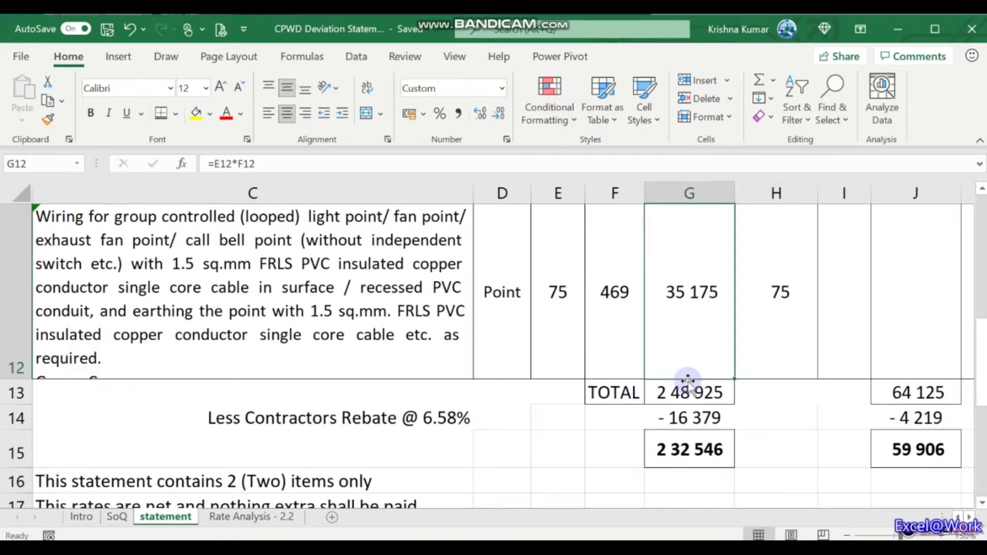
pyautogui.press('Left')
pyautogui.press('Right')
pyautogui.press('Right')
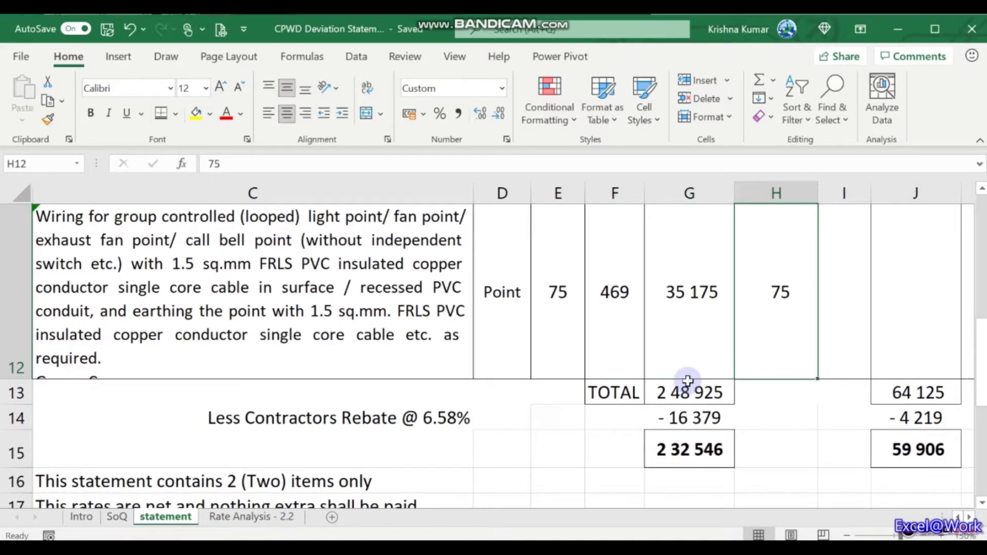
pyautogui.write('100')
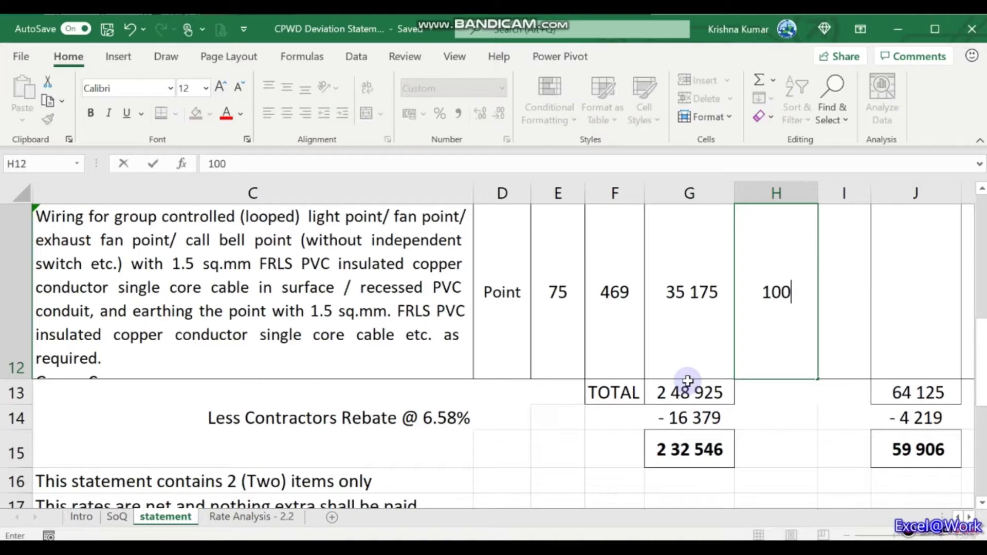
pyautogui.press('Tab')
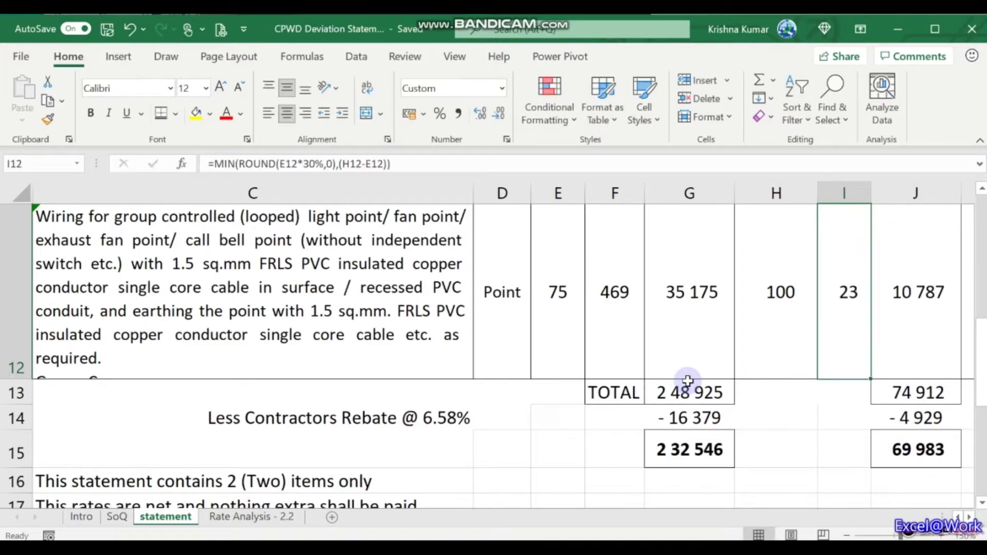
# - Link item 1.2's rate beyond the permissible deviation to the final SAY Rs. rate on the Rate Analysis - 2.2 sheet
pyautogui.scroll(1, 688, 381)
pyautogui.scroll(-1, 688, 381)
pyautogui.press('Right')
pyautogui.press('Right')
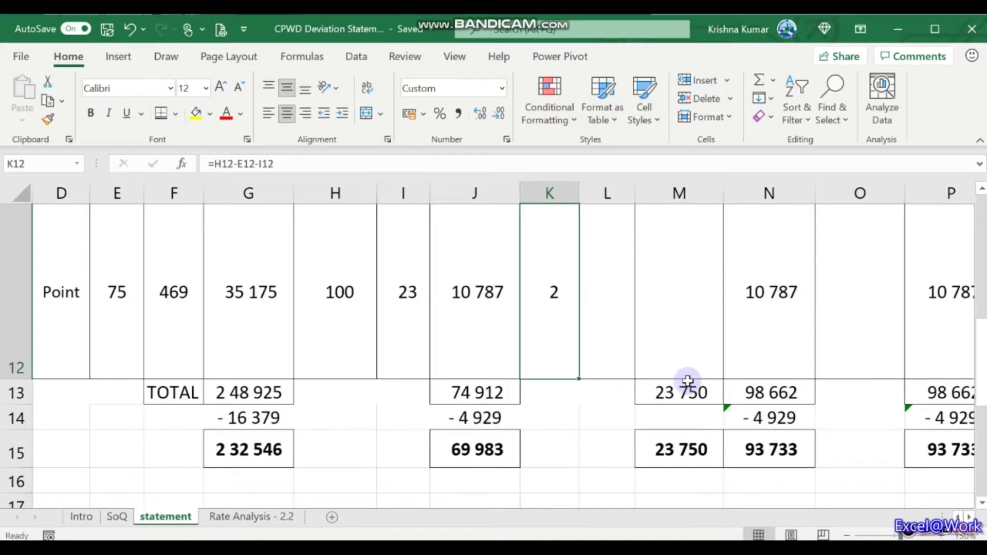
pyautogui.press('Right')
pyautogui.write('=')
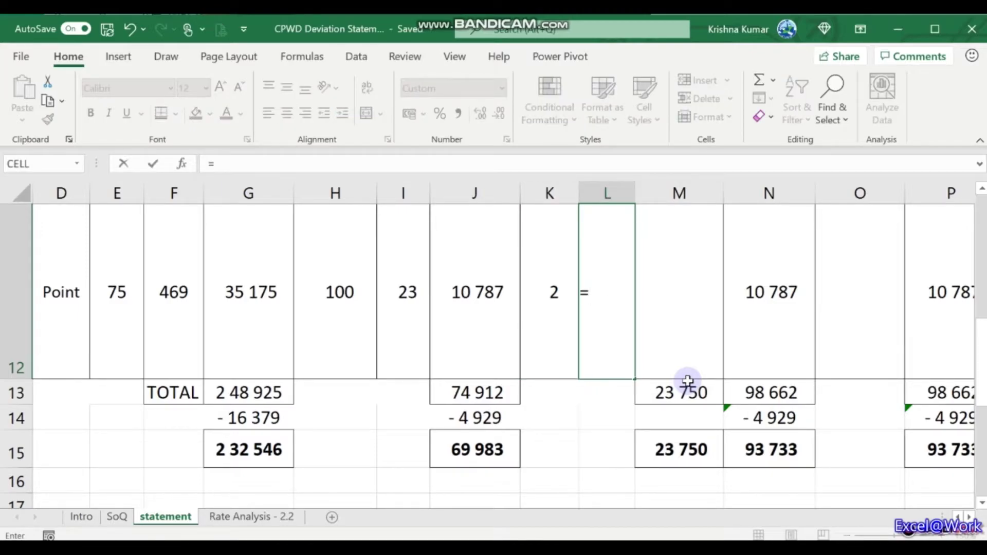
pyautogui.hotkey('ctrl', 'pageup')
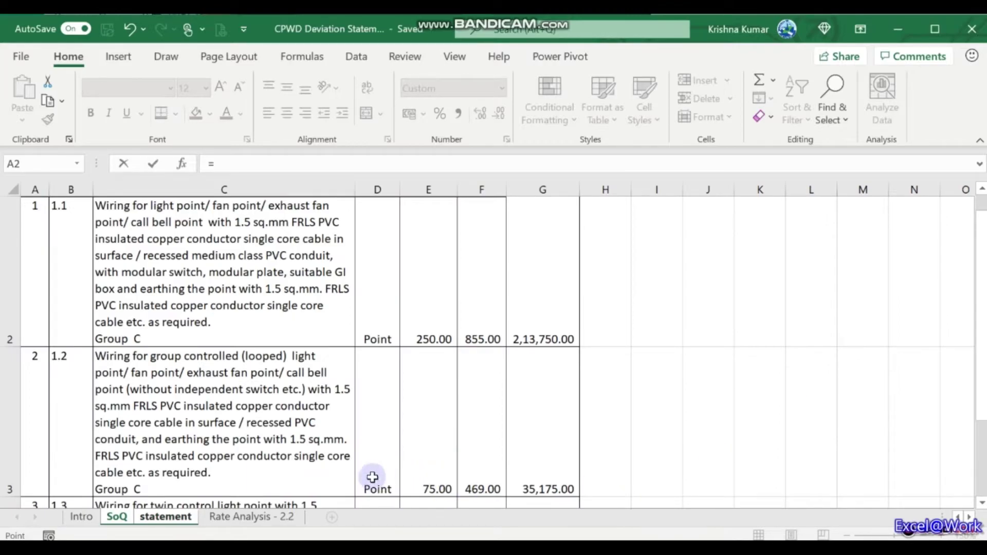
pyautogui.click(270, 518)
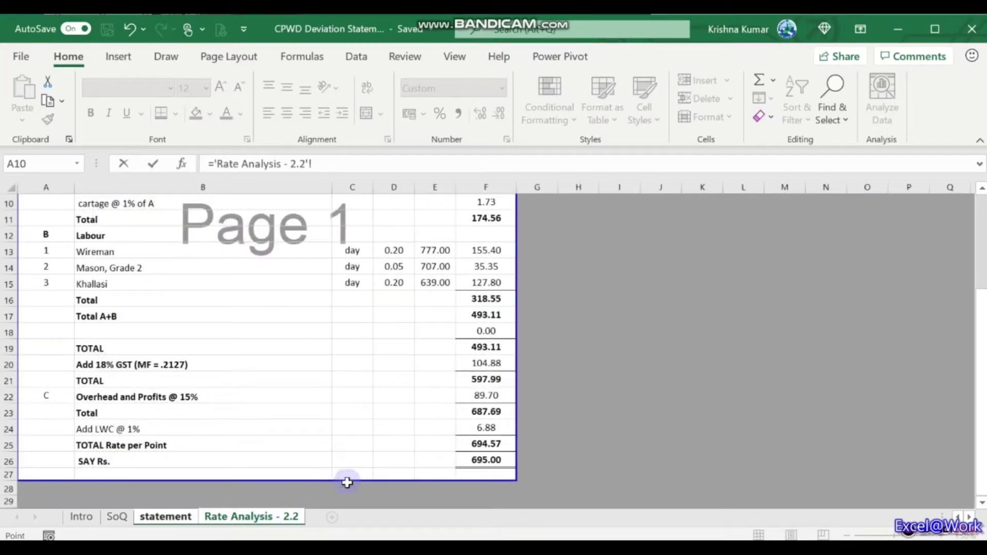
pyautogui.click(465, 460)
pyautogui.press('Return')
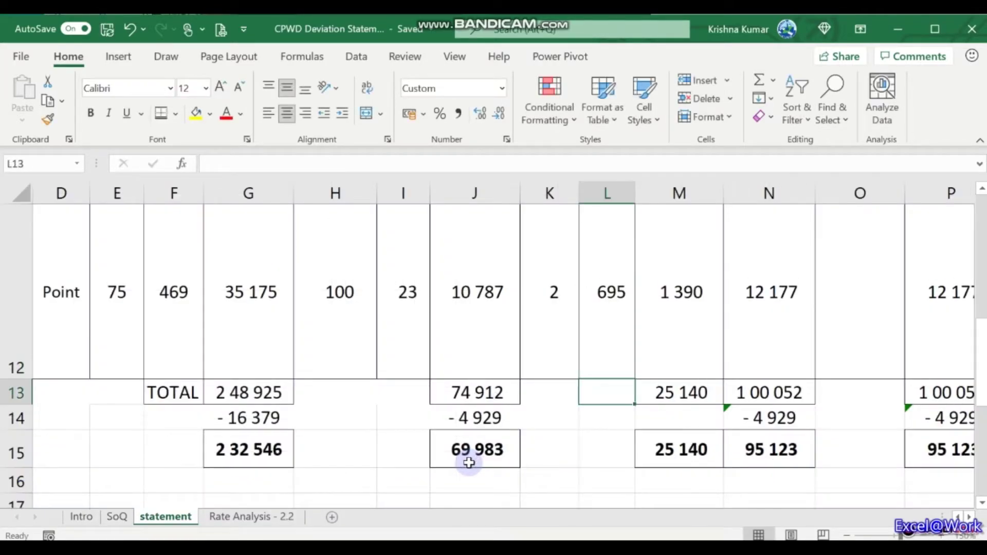
# - Examine the formulas along item 1.2's row from the agreement rate to the absolute value and the reason for deviation
pyautogui.press('Up')
pyautogui.press('Left')
pyautogui.press('Left')
pyautogui.press('Left')
pyautogui.press('Left')
pyautogui.press('Left')
pyautogui.press('Left')
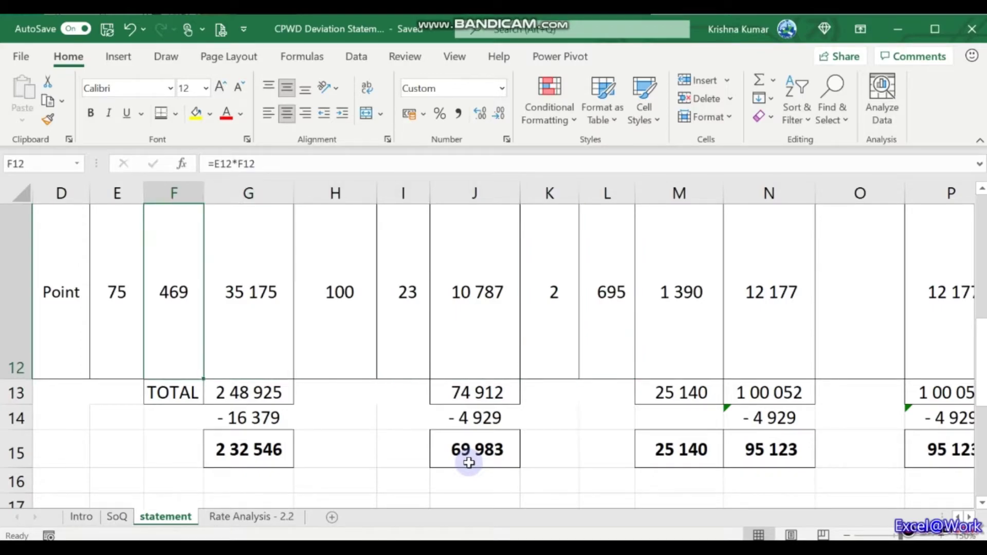
pyautogui.press('Right')
pyautogui.press('Right')
pyautogui.press('Right')
pyautogui.press('Right')
pyautogui.press('Right')
pyautogui.press('Right')
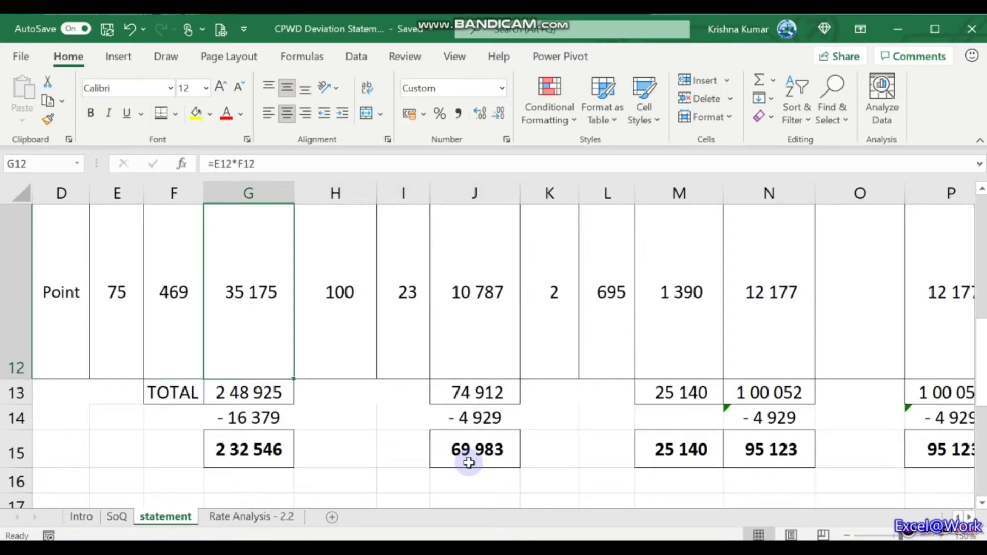
pyautogui.press('Right')
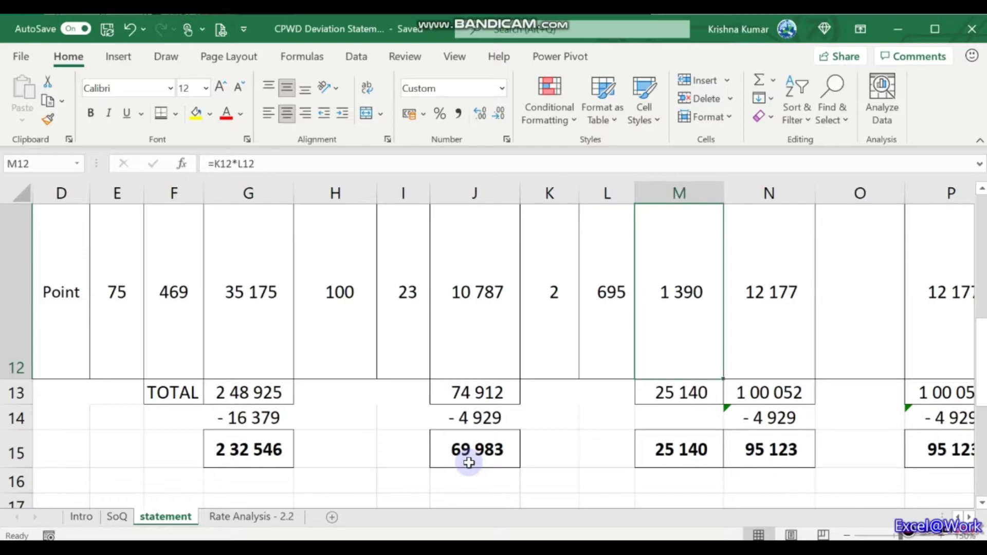
pyautogui.press('Right')
pyautogui.press('Right')
pyautogui.press('Right')
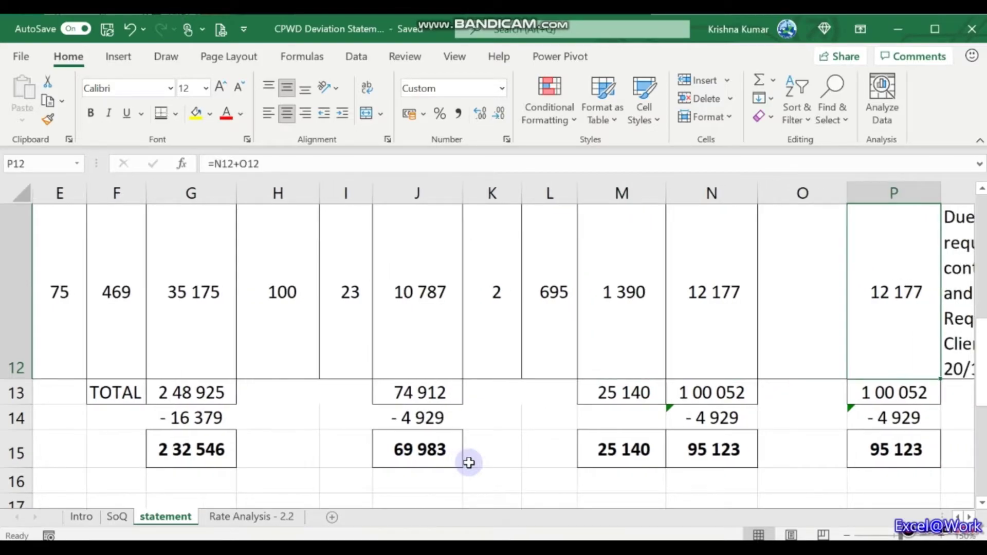
pyautogui.press('Right')
pyautogui.press('Left')
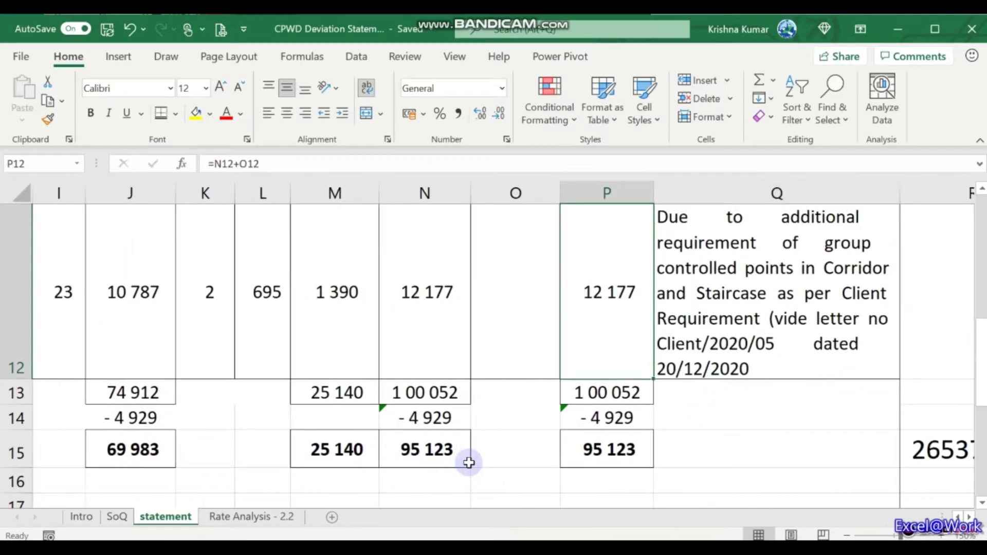
# - Examine the contractor's rebate line below the statement's totals
pyautogui.press('Down')
pyautogui.press('Left')
pyautogui.press('Left')
pyautogui.press('Left')
pyautogui.press('Left')
pyautogui.press('Left')
pyautogui.press('Left')
pyautogui.press('Left')
pyautogui.press('Left')
pyautogui.press('Left')
pyautogui.press('Left')
pyautogui.press('Left')
pyautogui.press('Left')
pyautogui.press('Left')
pyautogui.press('Left')
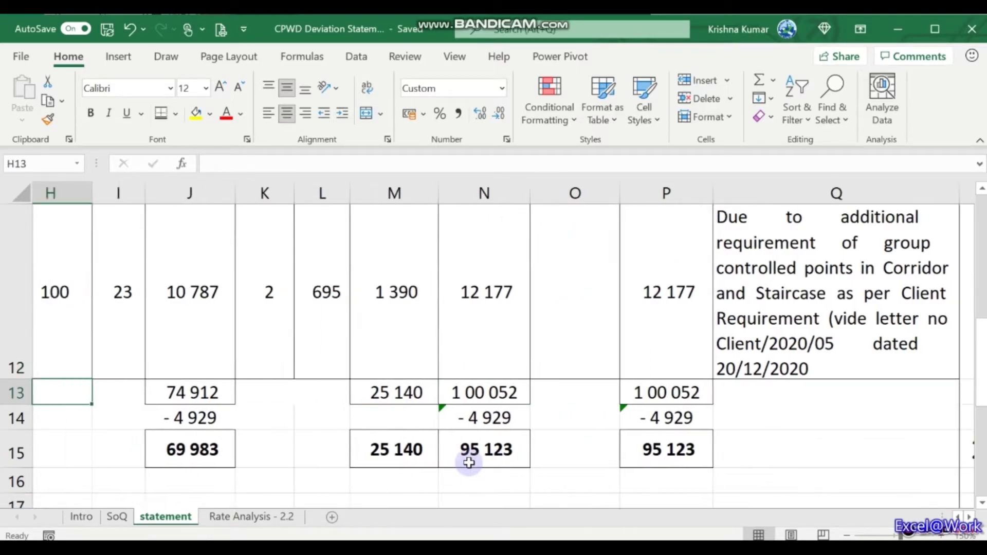
pyautogui.press('Left')
pyautogui.press('Down')
pyautogui.press('Right')
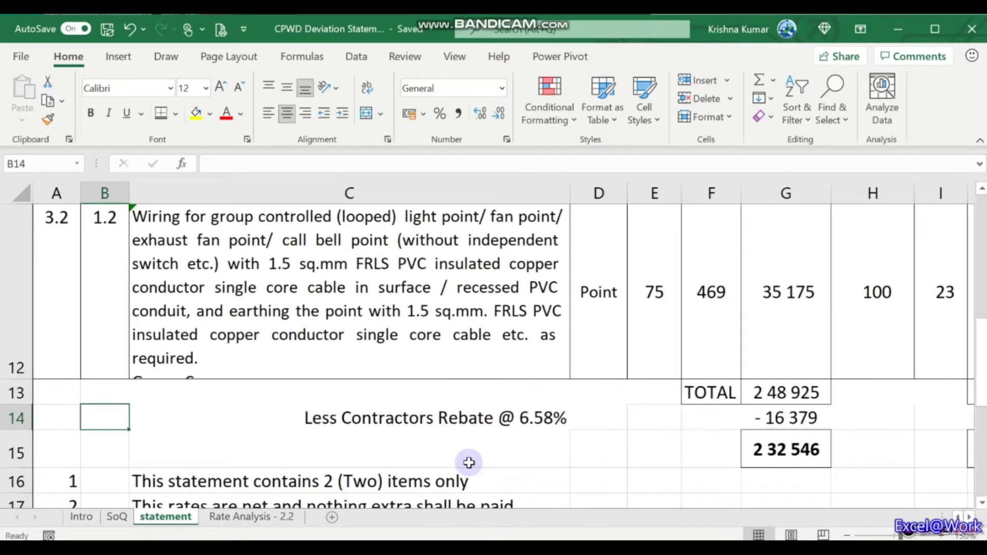
pyautogui.press('Right')
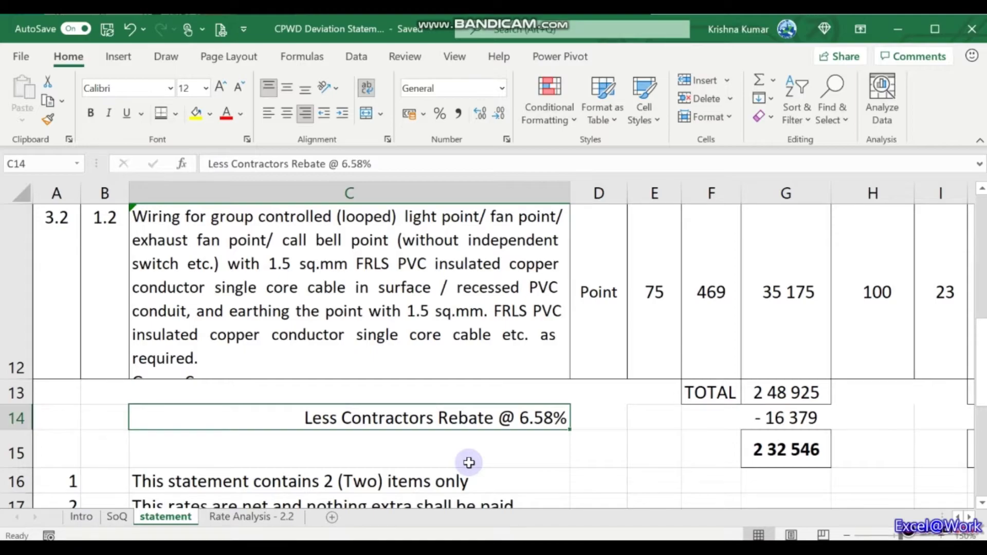
# - Examine the estimated cost and tendered amount, including their electrical components, in the statement's heading
pyautogui.press('Up')
pyautogui.press('Up')
pyautogui.press('Up')
pyautogui.press('Up')
pyautogui.press('Up')
pyautogui.press('Up')
pyautogui.press('Up')
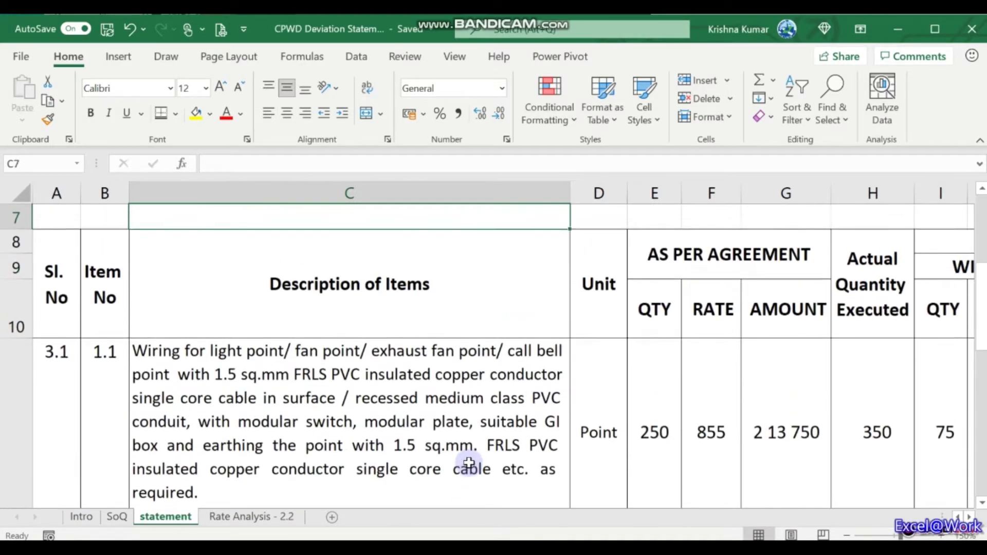
pyautogui.press('Up')
pyautogui.press('Down')
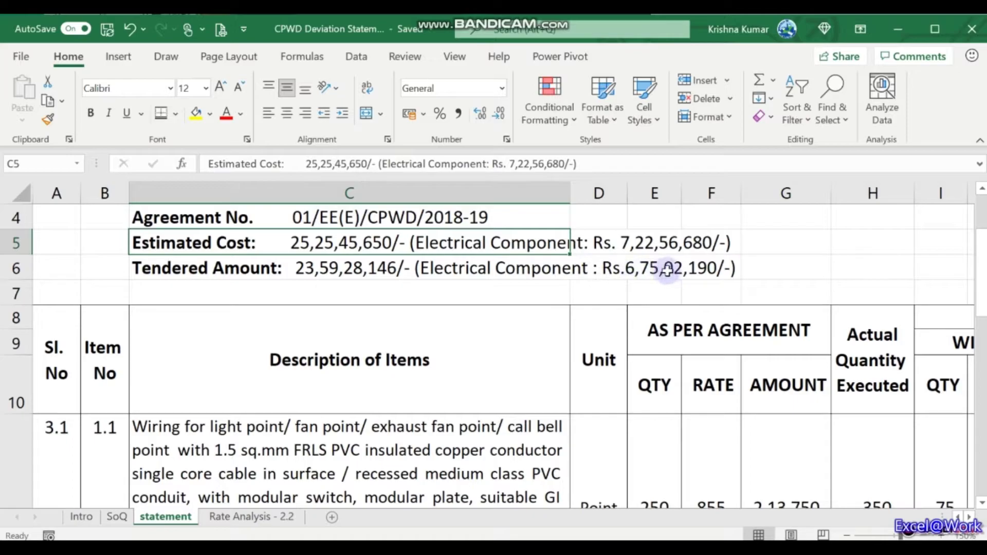
pyautogui.click(580, 346)
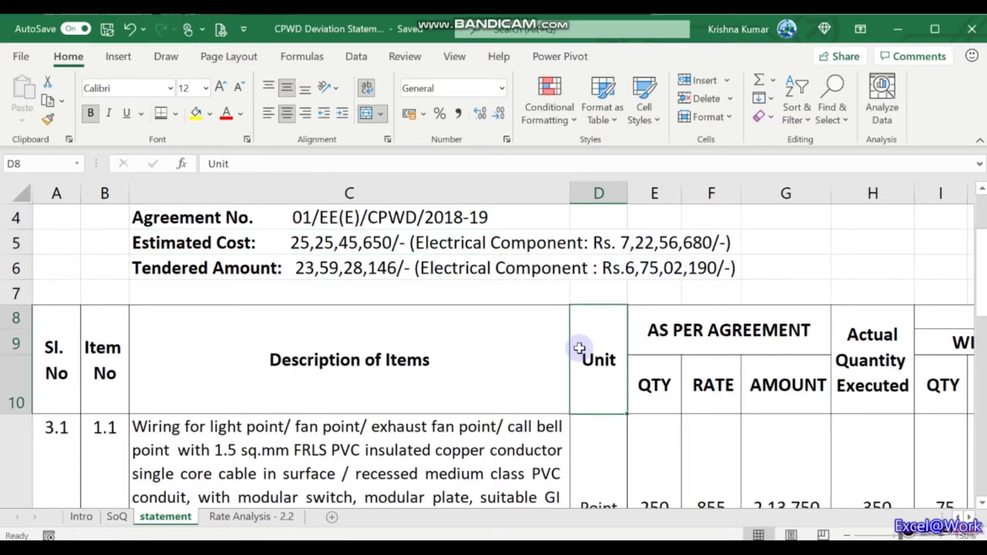
# - Examine the contractor's rebate line and its amount below the agreement total
pyautogui.press('Down')
pyautogui.press('Down')
pyautogui.press('Down')
pyautogui.press('Down')
pyautogui.press('Down')
pyautogui.press('Down')
pyautogui.press('Up')
pyautogui.press('Up')
pyautogui.press('Left')
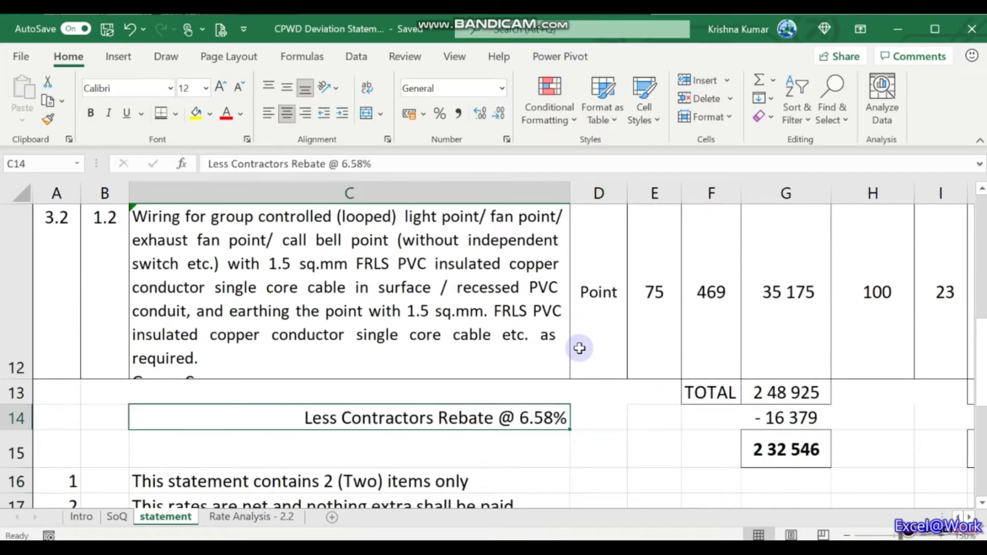
pyautogui.press('Right')
pyautogui.press('Right')
pyautogui.press('Right')
pyautogui.press('Right')
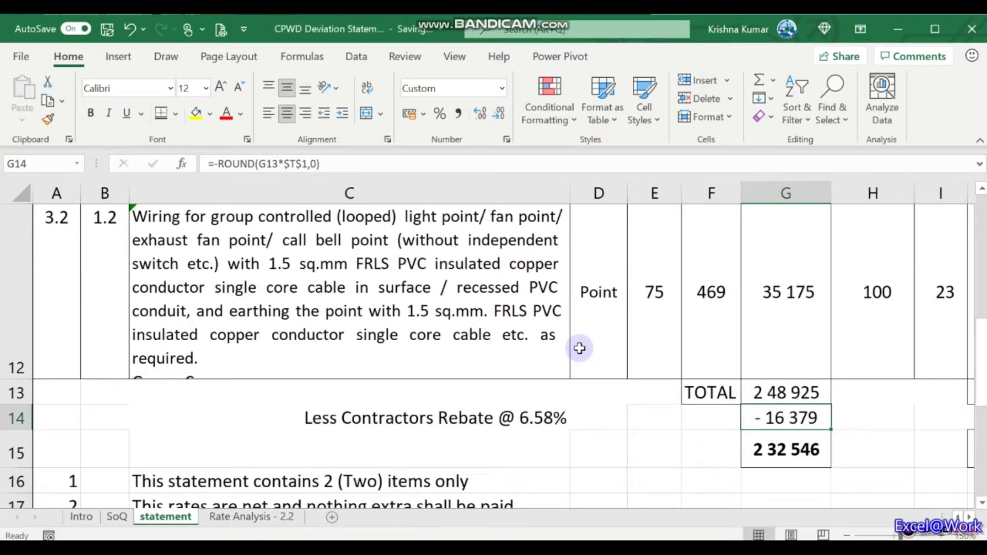
pyautogui.press('Left')
pyautogui.press('Left')
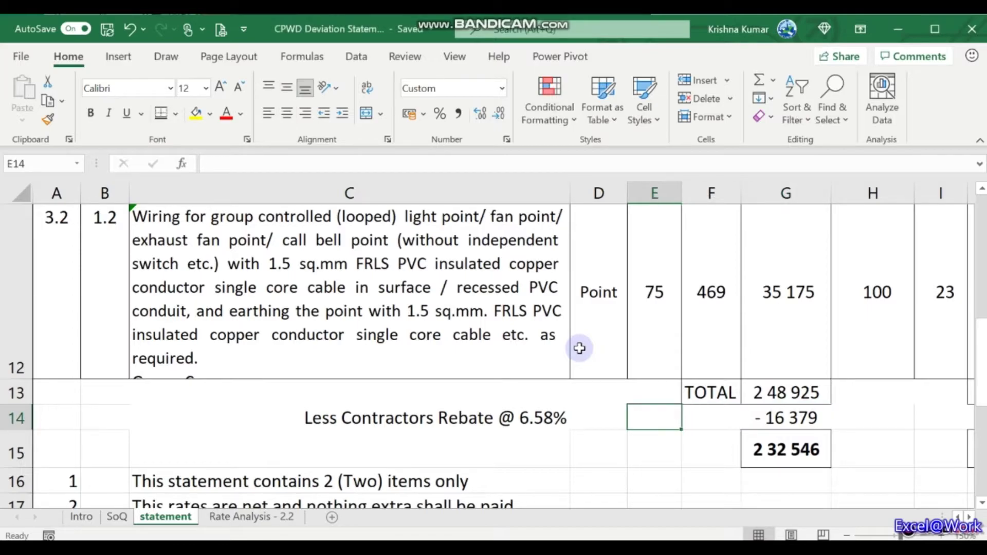
pyautogui.press('Right')
pyautogui.press('Right')
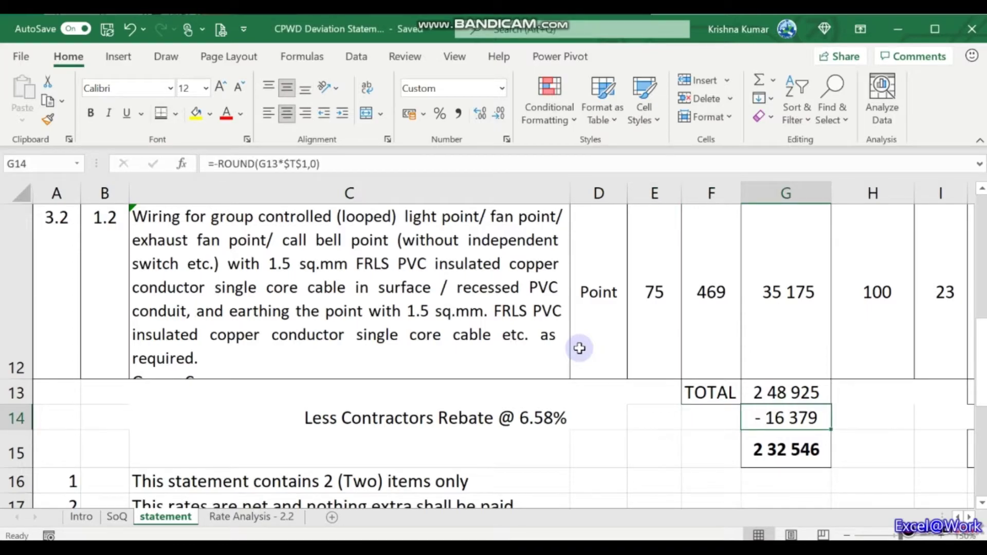
# - Inspect the formula that calculates the contractor's rebate on the agreement amount in G14
pyautogui.press('F2')
pyautogui.press('Escape')
pyautogui.press('Left')
pyautogui.press('Left')
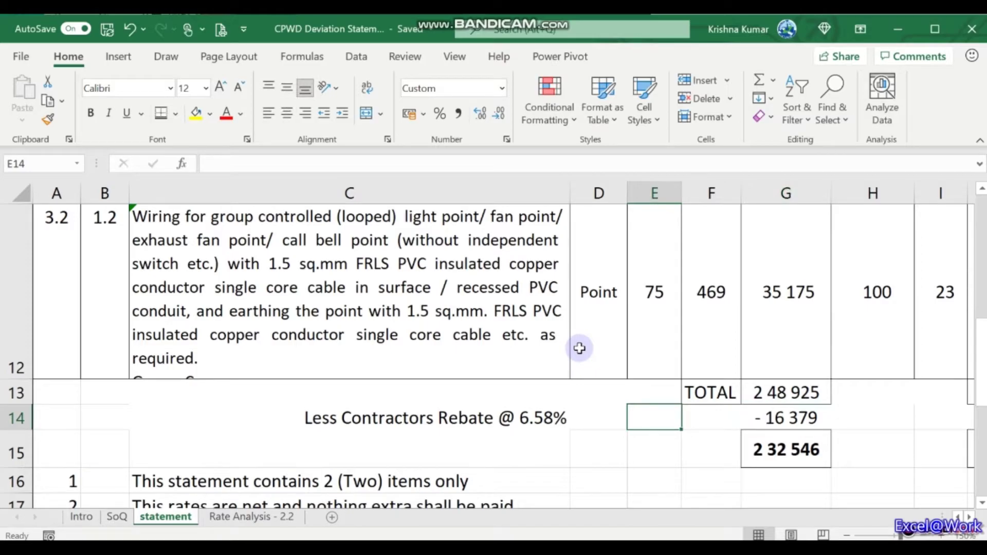
pyautogui.press('Right')
pyautogui.press('Right')
pyautogui.press('Left')
pyautogui.press('Left')
pyautogui.press('Left')
pyautogui.press('Right')
pyautogui.press('Right')
pyautogui.press('Right')
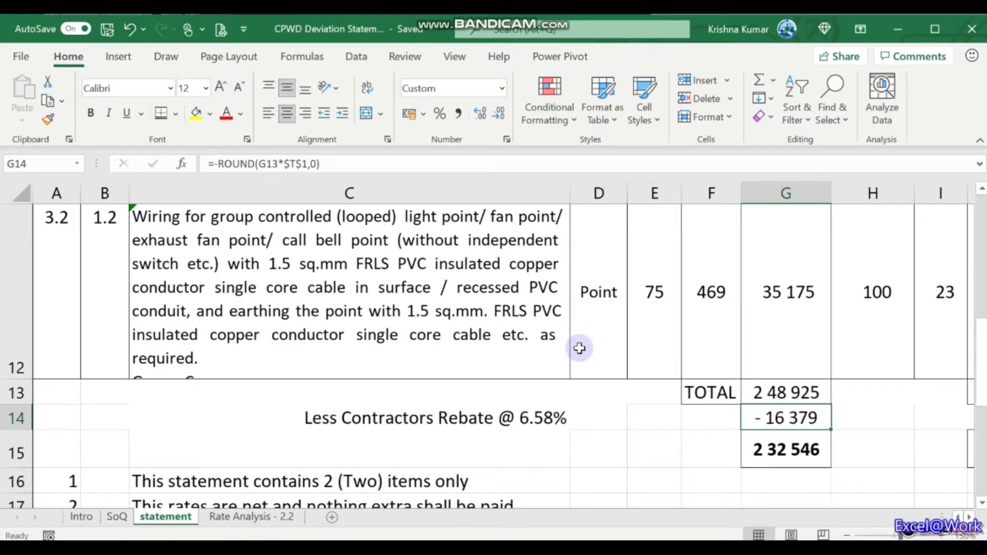
pyautogui.press('Left')
pyautogui.press('Right')
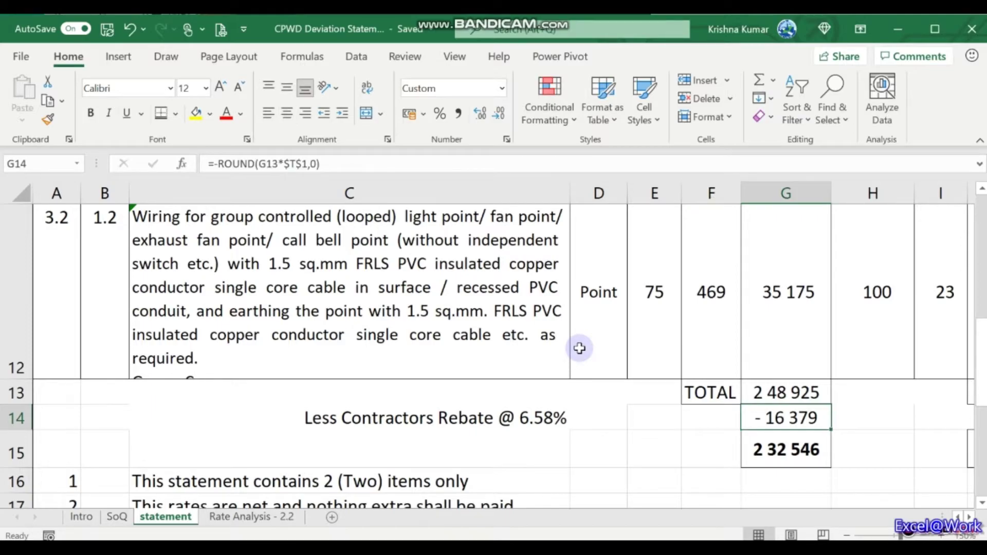
# - Check the rebate percentage in T1 and the electrical tendered amount in S1 beside the sanction summary
pyautogui.press('Up')
pyautogui.hotkey('ctrl', 'Up')
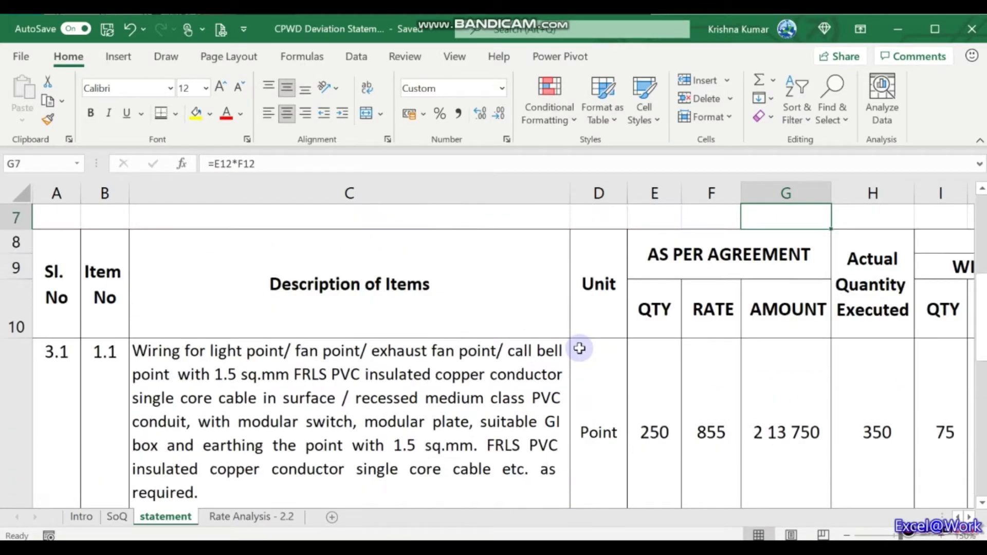
pyautogui.hotkey('ctrl', 'Up')
pyautogui.hotkey('ctrl', 'Right')
pyautogui.press('Right')
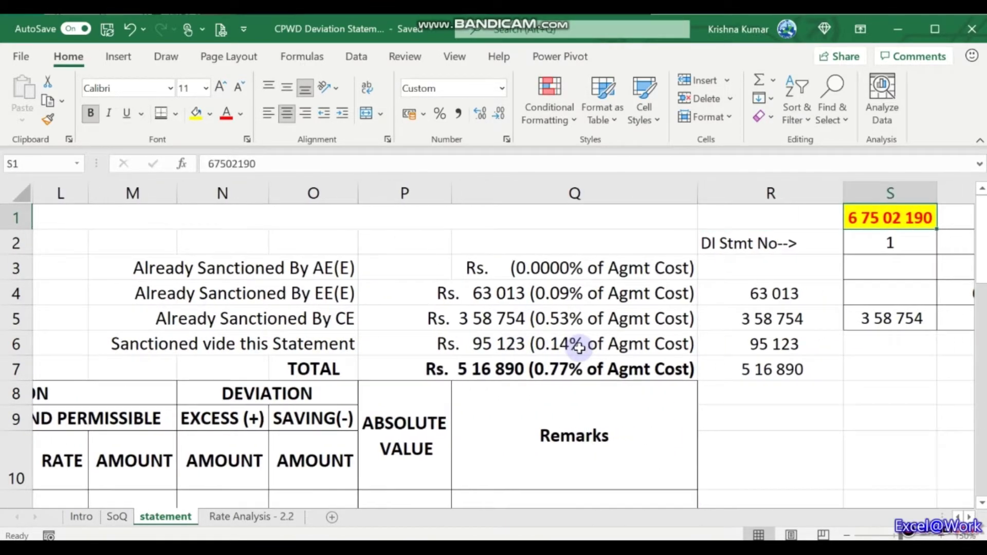
pyautogui.press('Right')
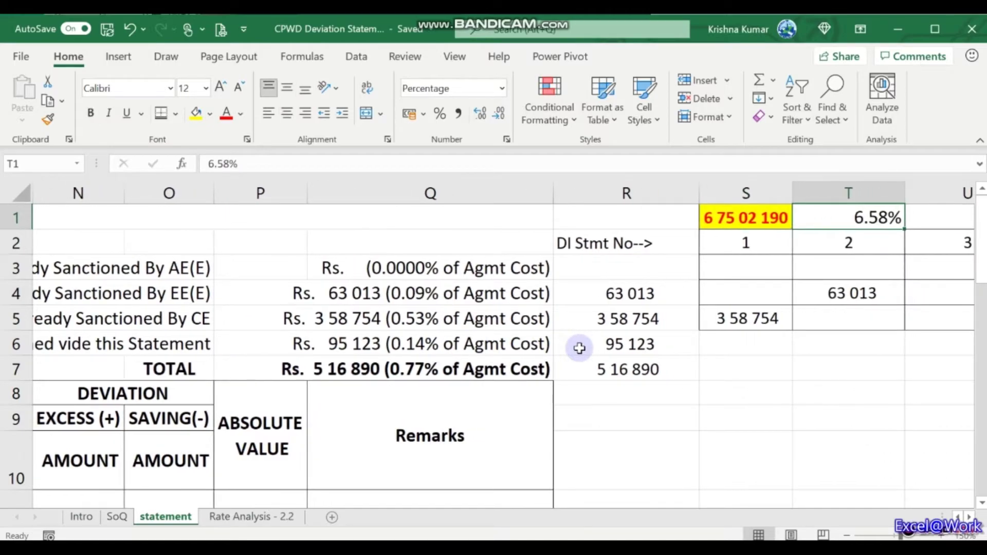
pyautogui.press('Left')
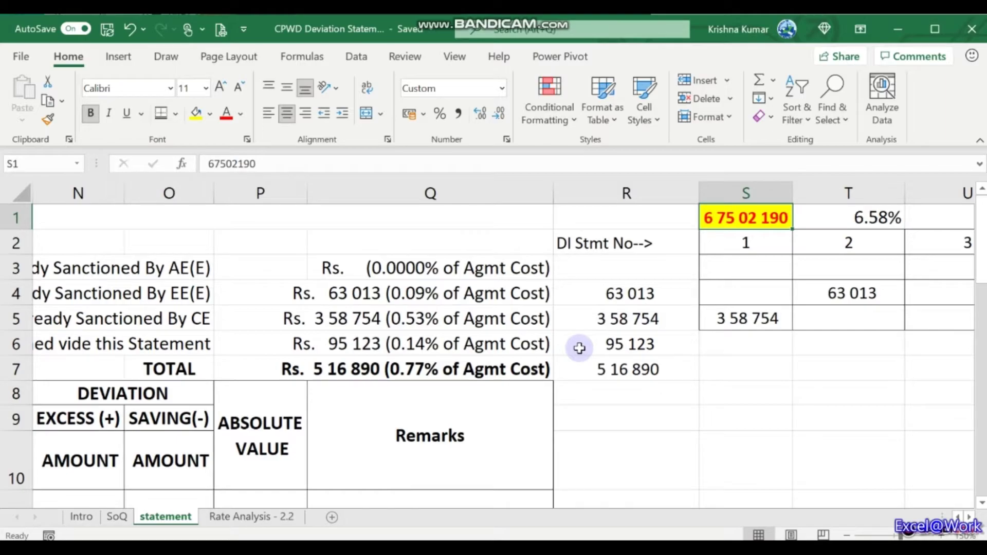
# - Check the electrical component of the tendered amount in the statement's heading
pyautogui.hotkey('ctrl', 'Home')
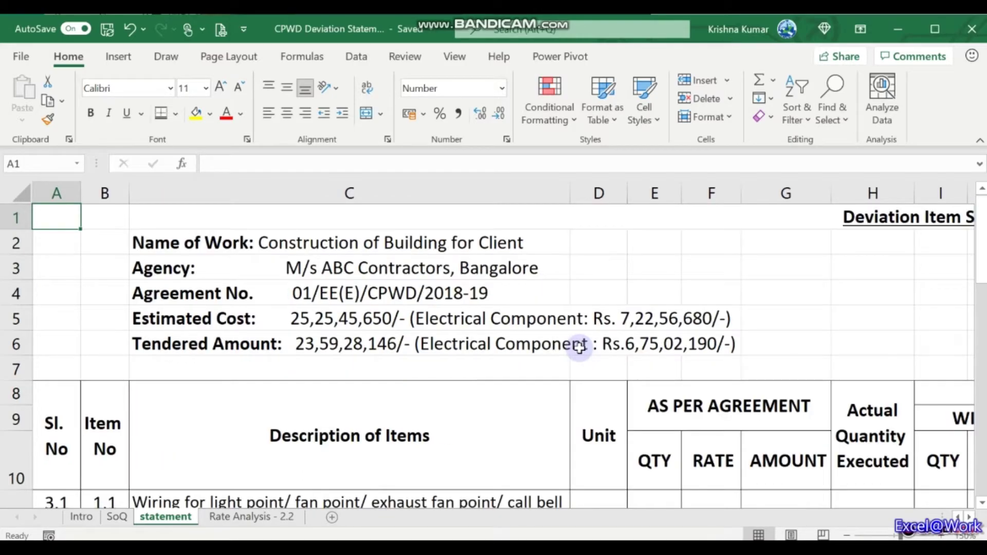
pyautogui.press('Down')
pyautogui.press('Down')
pyautogui.press('Down')
pyautogui.press('Down')
pyautogui.press('Right')
pyautogui.press('Right')
pyautogui.press('Right')
pyautogui.press('Down')
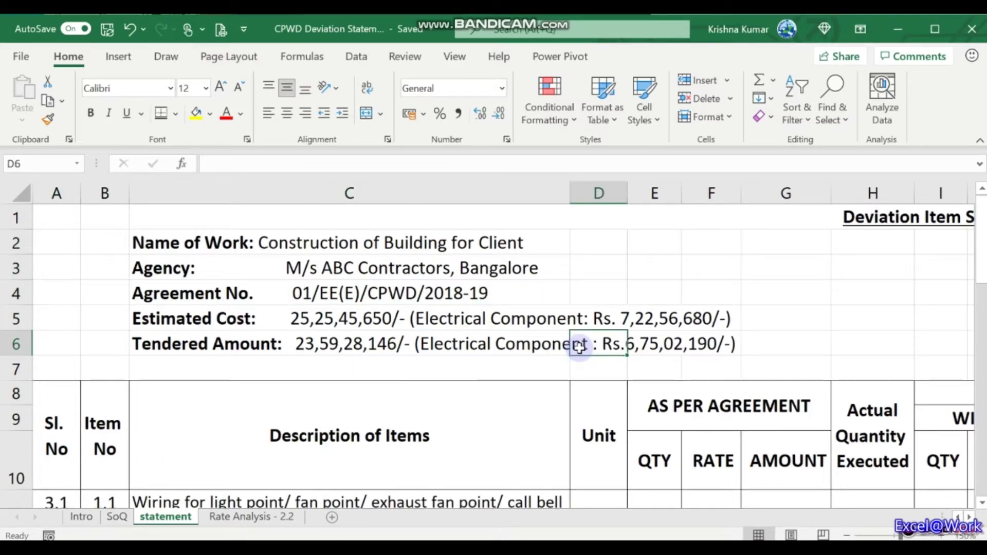
# - Compare the contractor's rebate under the agreement amount with the rebate under the within-deviation amount
pyautogui.press('Down')
pyautogui.press('Down')
pyautogui.press('Down')
pyautogui.press('Down')
pyautogui.press('Down')
pyautogui.press('Down')
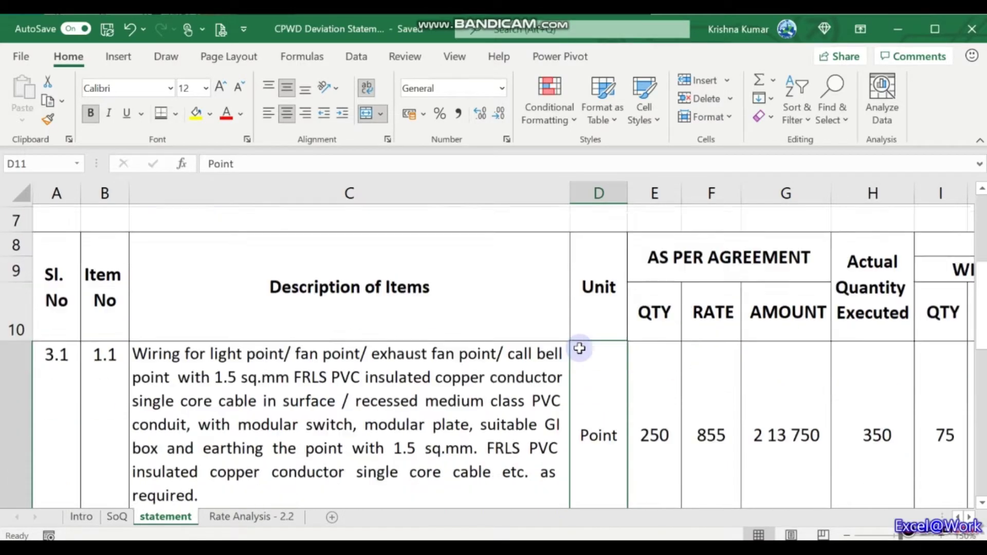
pyautogui.press('Right')
pyautogui.press('Right')
pyautogui.press('Right')
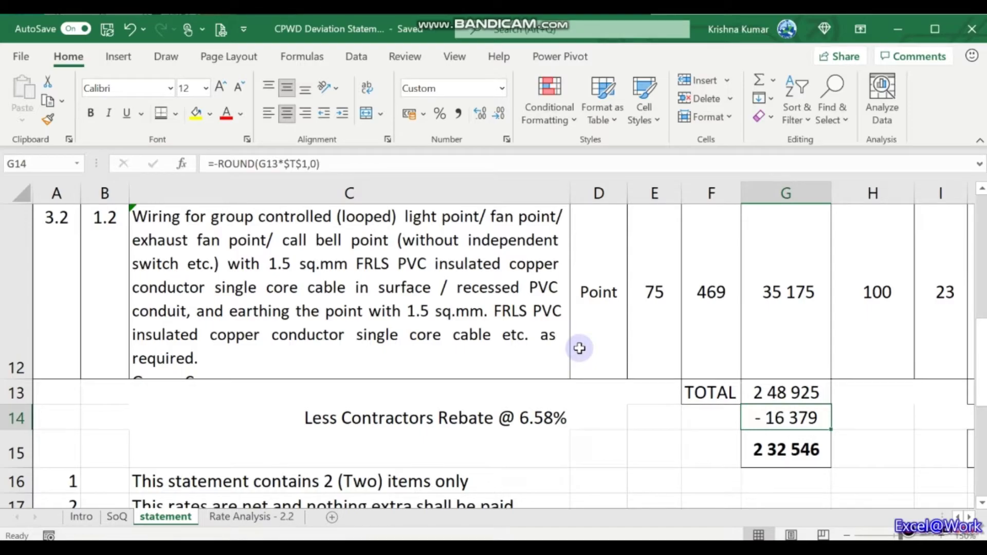
pyautogui.press('Right')
pyautogui.press('Right')
pyautogui.press('Right')
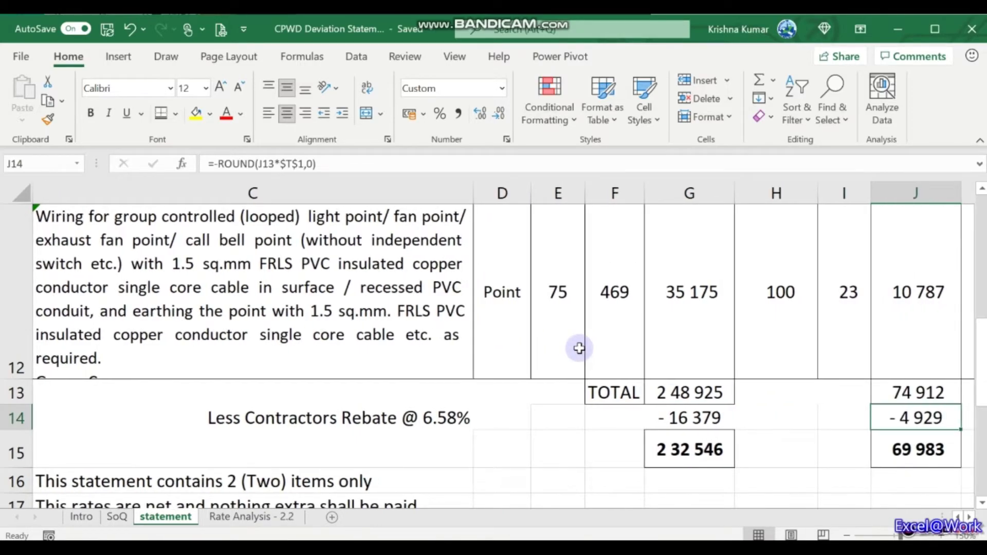
pyautogui.press('Left')
pyautogui.press('Left')
pyautogui.press('Left')
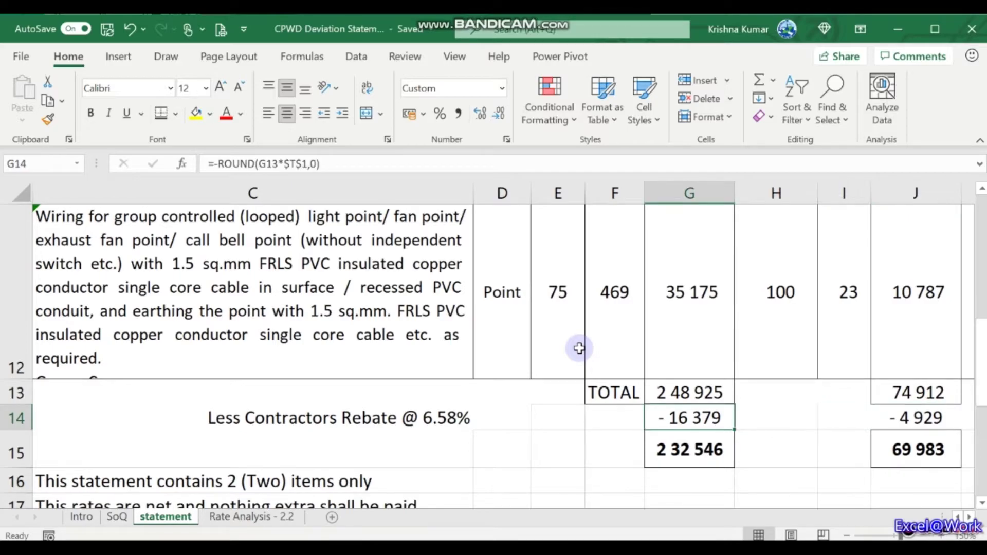
# - Trace the agreement and within-deviation amount columns from their headings and inspect the rebate formula in J14
pyautogui.press('Up')
pyautogui.press('Up')
pyautogui.press('Up')
pyautogui.press('Up')
pyautogui.press('Up')
pyautogui.press('Up')
pyautogui.press('Down')
pyautogui.press('Down')
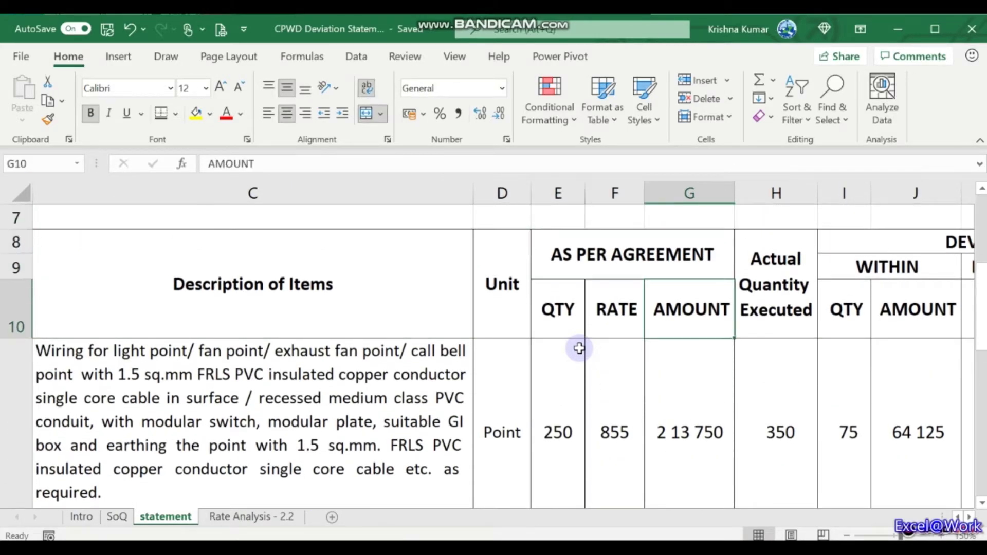
pyautogui.press('Right')
pyautogui.press('Right')
pyautogui.press('Right')
pyautogui.press('Down')
pyautogui.press('Down')
pyautogui.press('Down')
pyautogui.press('Down')
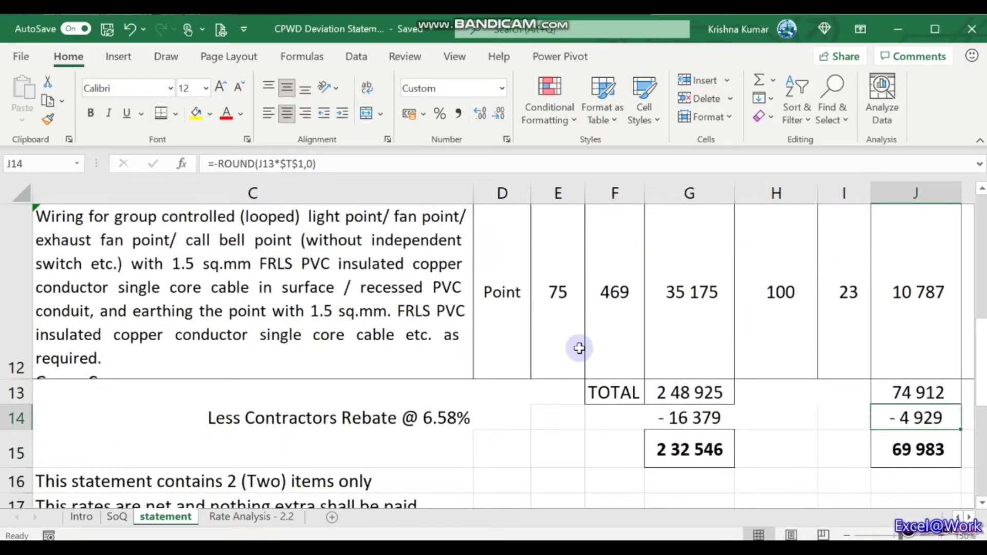
pyautogui.press('F2')
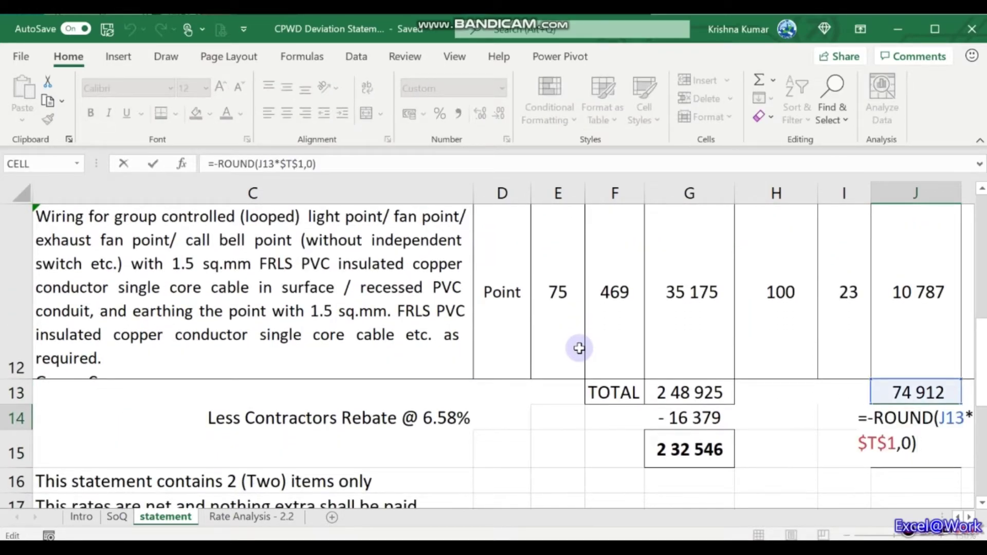
pyautogui.hotkey('ctrl', 'Return')
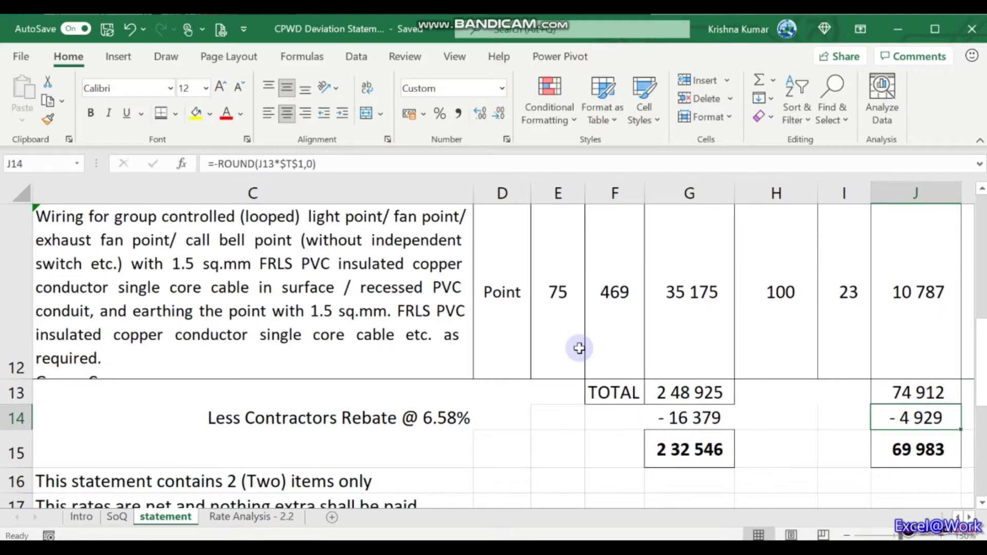
# - Examine the rebate in the excess deviation column and trace that column up to its heading
pyautogui.press('Right')
pyautogui.press('Right')
pyautogui.press('Right')
pyautogui.press('Right')
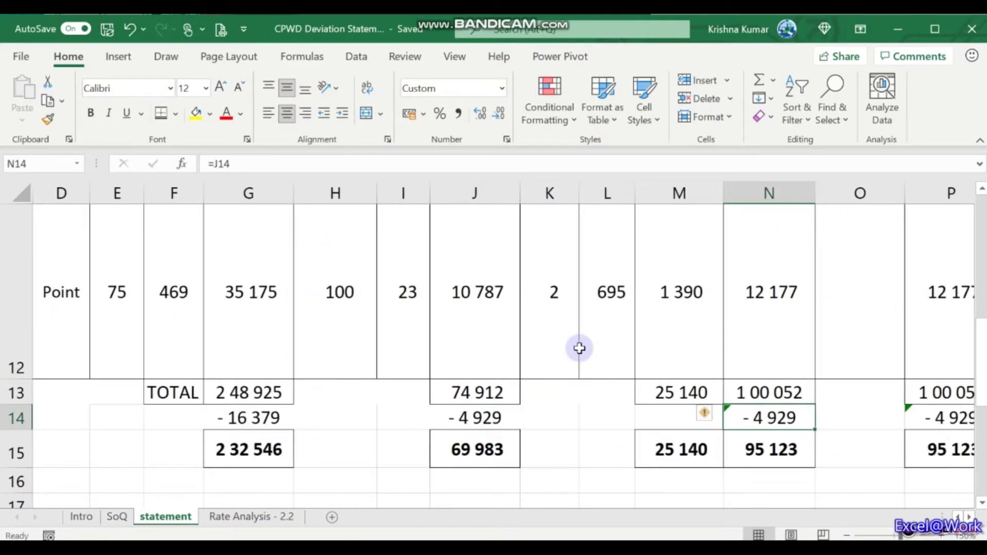
pyautogui.press('Up')
pyautogui.press('Up')
pyautogui.press('Up')
pyautogui.press('Up')
pyautogui.press('Up')
pyautogui.press('Up')
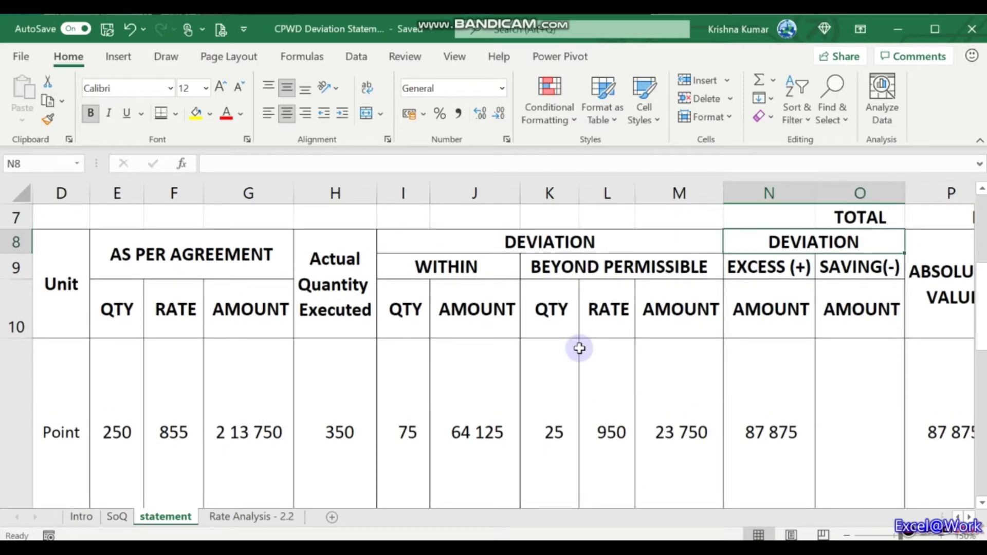
# - Examine the beyond-permissible amount's total and the rebate cell beneath it against the excess deviation's rebate
pyautogui.press('Down')
pyautogui.press('Down')
pyautogui.press('Down')
pyautogui.press('Down')
pyautogui.press('Down')
pyautogui.press('Down')
pyautogui.press('Left')
pyautogui.press('Up')
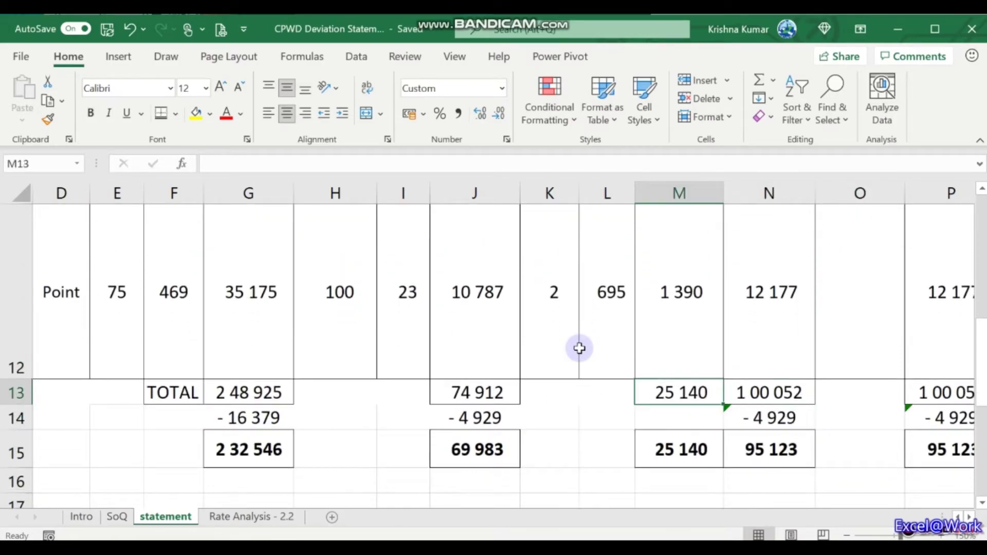
pyautogui.press('Down')
pyautogui.press('Up')
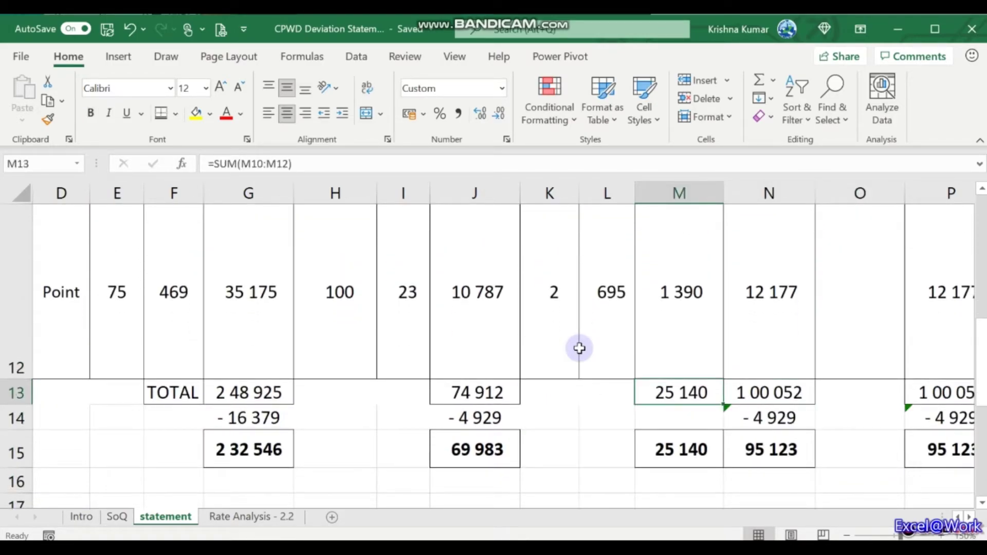
pyautogui.press('Down')
pyautogui.press('Right')
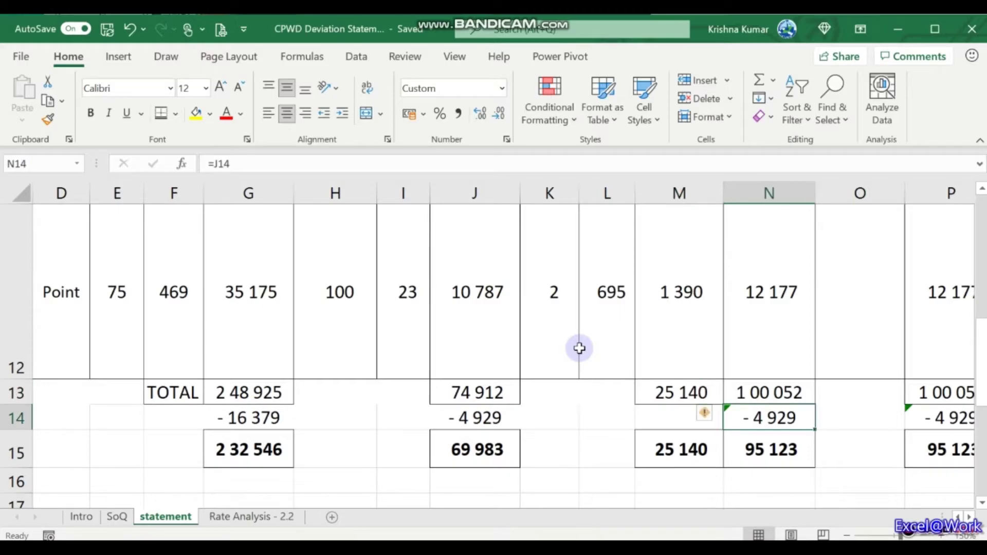
# - Inspect the excess deviation's rebate formula in N14 and the within-deviation rebate it refers to
pyautogui.press('F2')
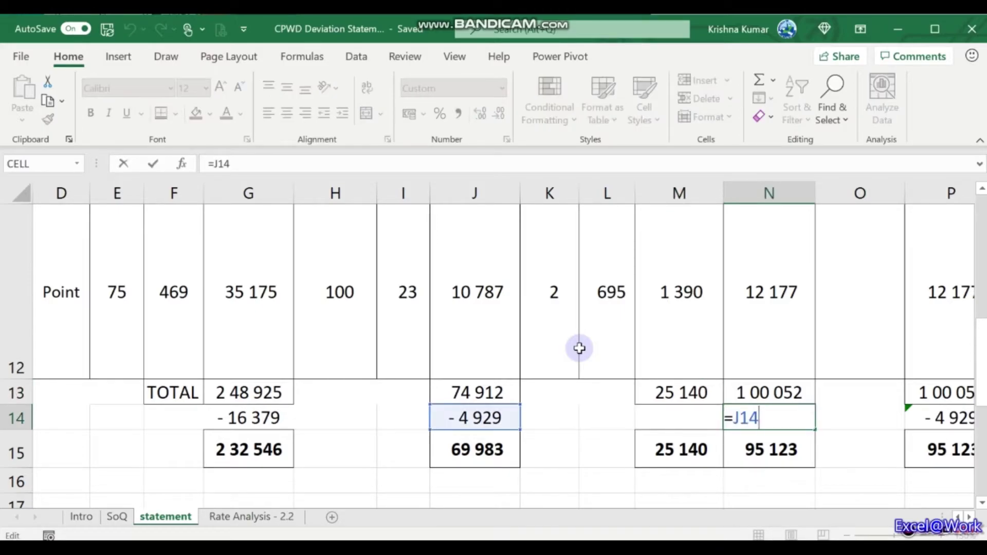
pyautogui.press('Escape')
pyautogui.press('Right')
pyautogui.press('Right')
pyautogui.press('Left')
pyautogui.press('Left')
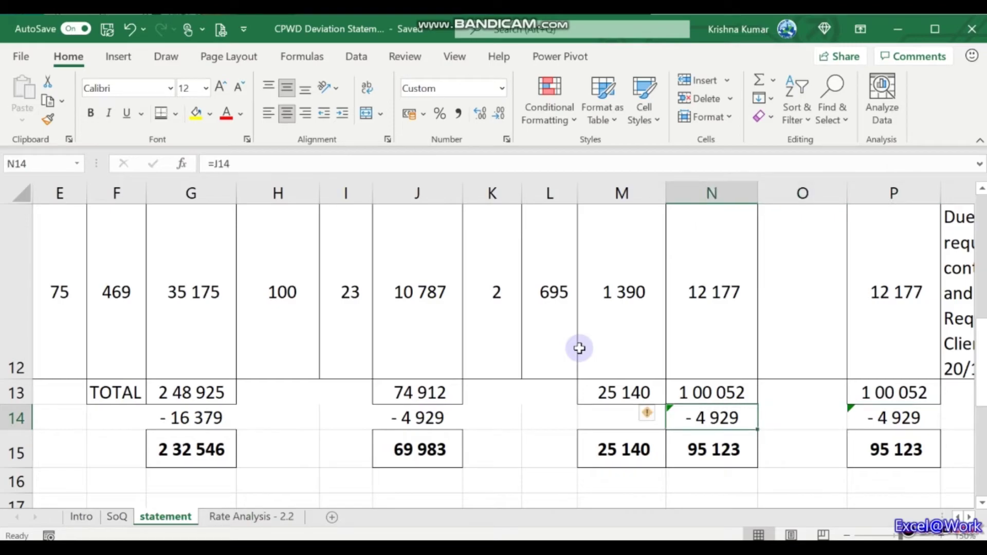
pyautogui.press('Left')
pyautogui.press('Left')
pyautogui.press('Left')
pyautogui.press('Left')
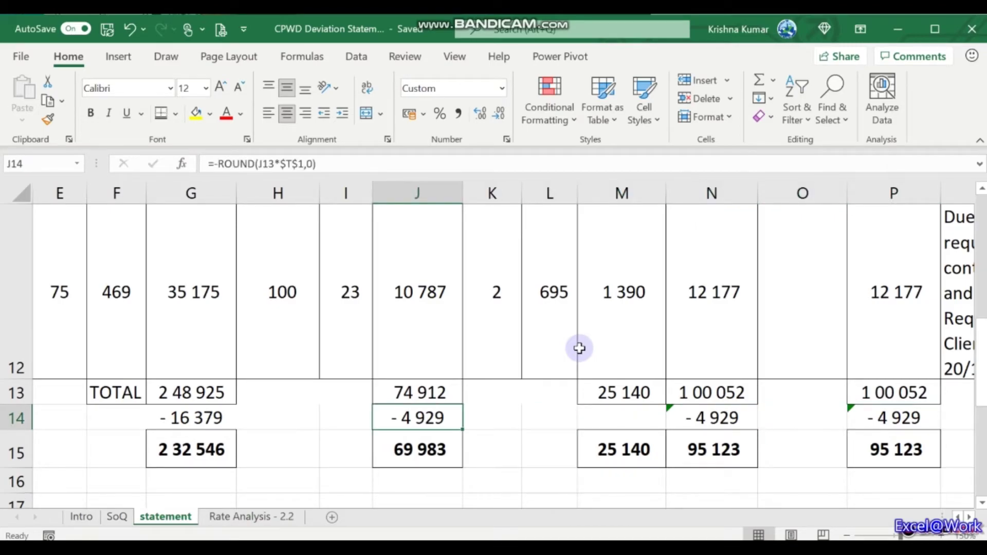
pyautogui.press('Right')
pyautogui.press('Right')
pyautogui.press('Right')
pyautogui.press('Right')
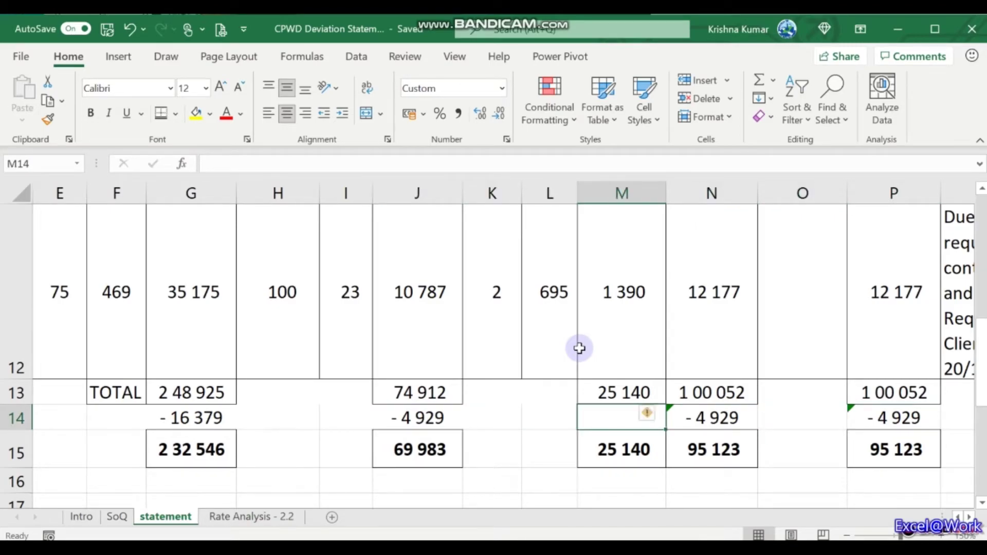
# - Examine the net total formulas for the excess deviation and absolute value columns in row 15
pyautogui.press('Down')
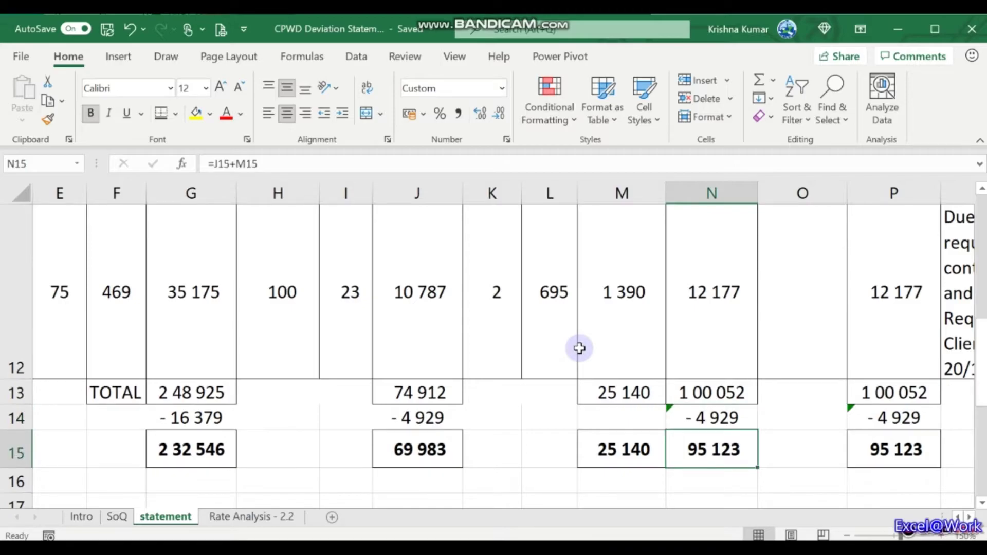
pyautogui.press('Up')
pyautogui.press('Up')
pyautogui.press('Right')
pyautogui.press('Right')
pyautogui.press('Down')
pyautogui.press('Down')
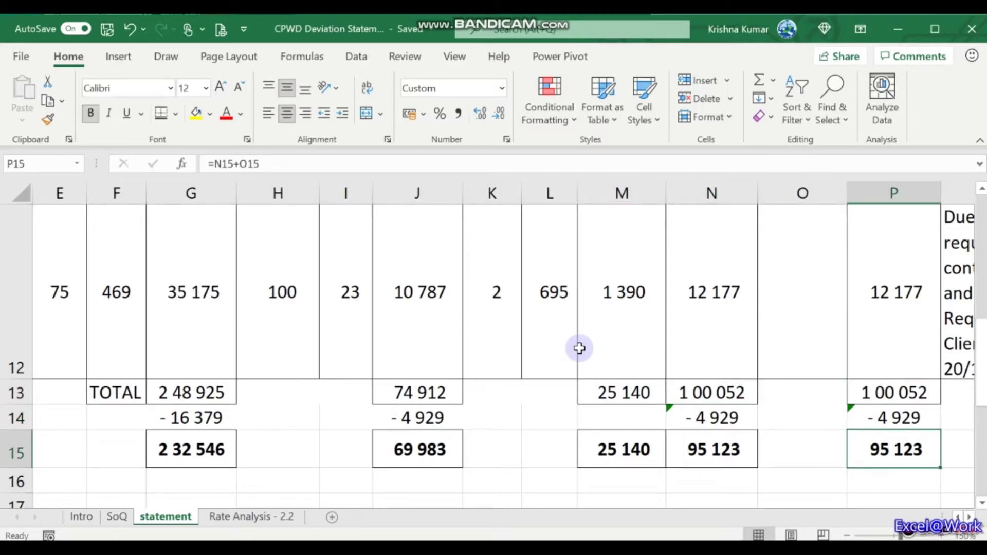
pyautogui.press('Left')
pyautogui.press('Left')
pyautogui.press('Left')
pyautogui.press('Right')
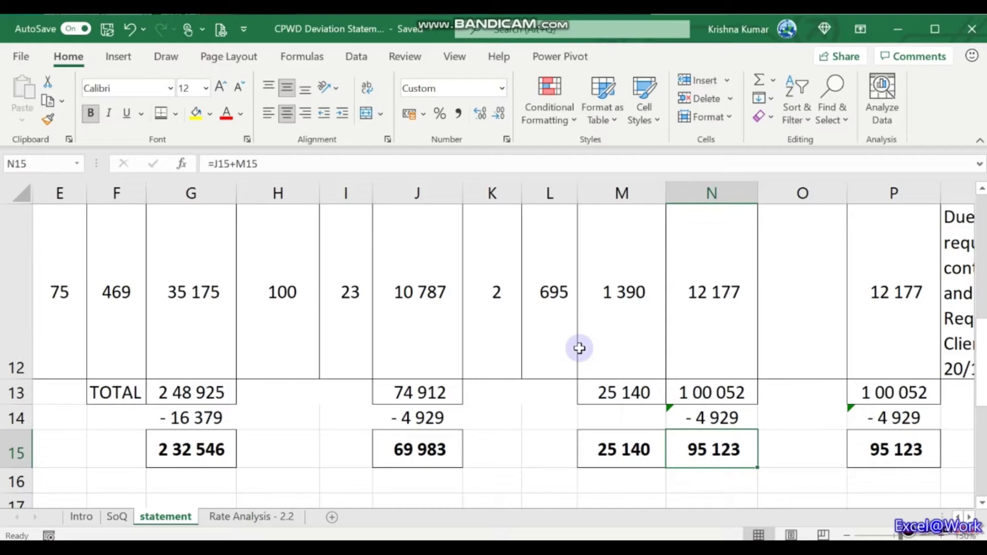
# - Go to the first numbered note below the statement's totals
pyautogui.press('Down')
pyautogui.press('Left')
pyautogui.press('Left')
pyautogui.press('Left')
pyautogui.press('Left')
pyautogui.press('Left')
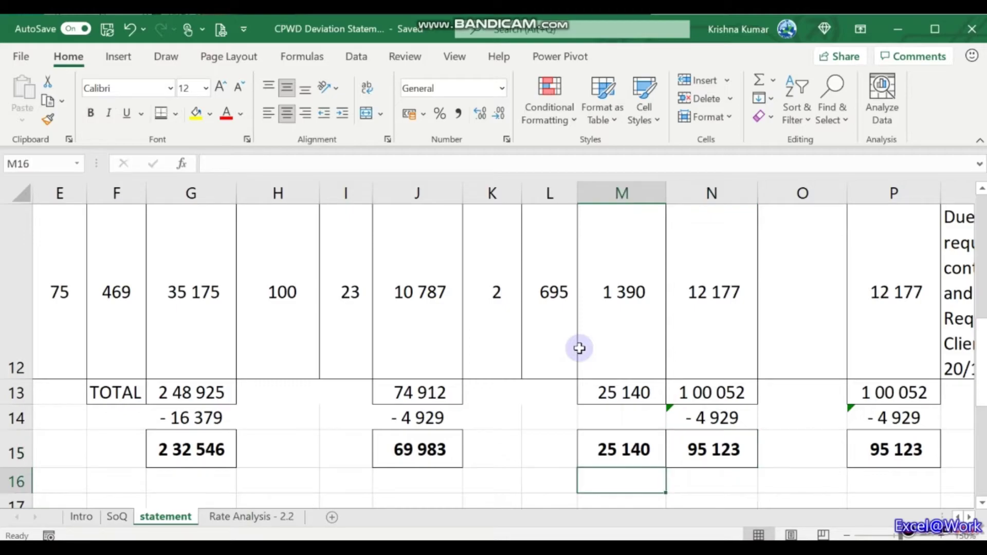
pyautogui.press('Left')
pyautogui.press('Left')
pyautogui.press('Left')
pyautogui.press('Left')
pyautogui.press('Left')
pyautogui.press('Left')
pyautogui.press('Left')
pyautogui.press('Left')
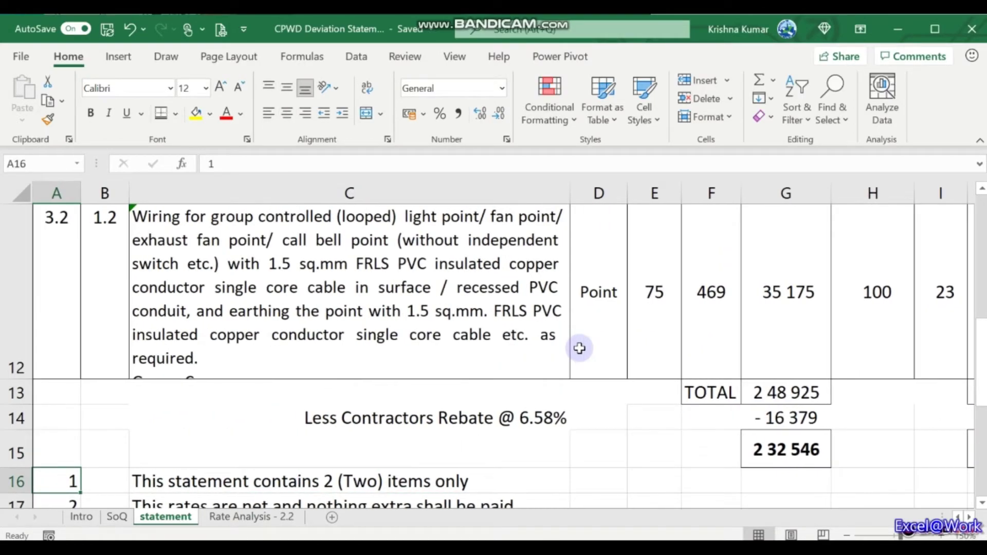
# - Compare the first note about the number of items in C16 with the item rows above it
pyautogui.press('Right')
pyautogui.press('Right')
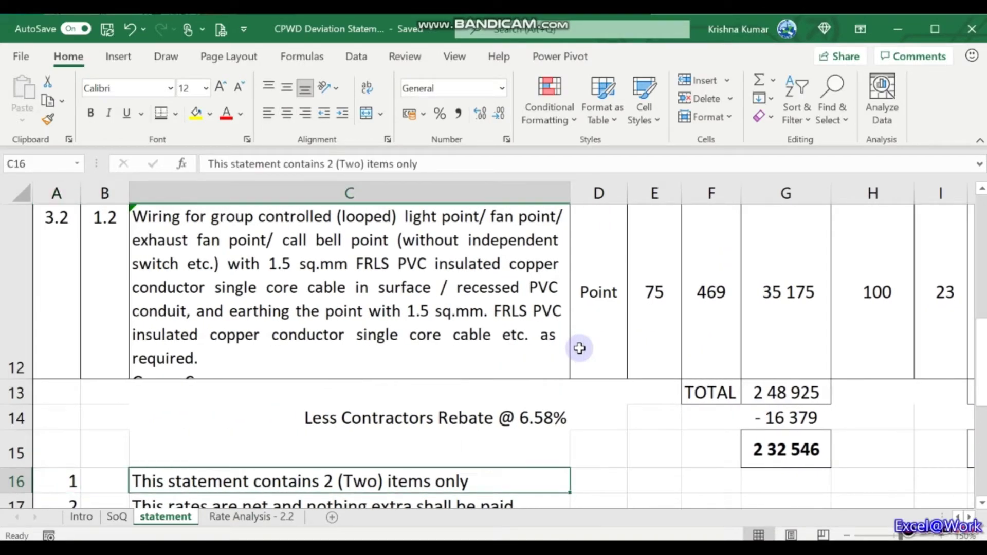
pyautogui.press('Left')
pyautogui.press('Up')
pyautogui.press('Up')
pyautogui.press('Up')
pyautogui.press('Up')
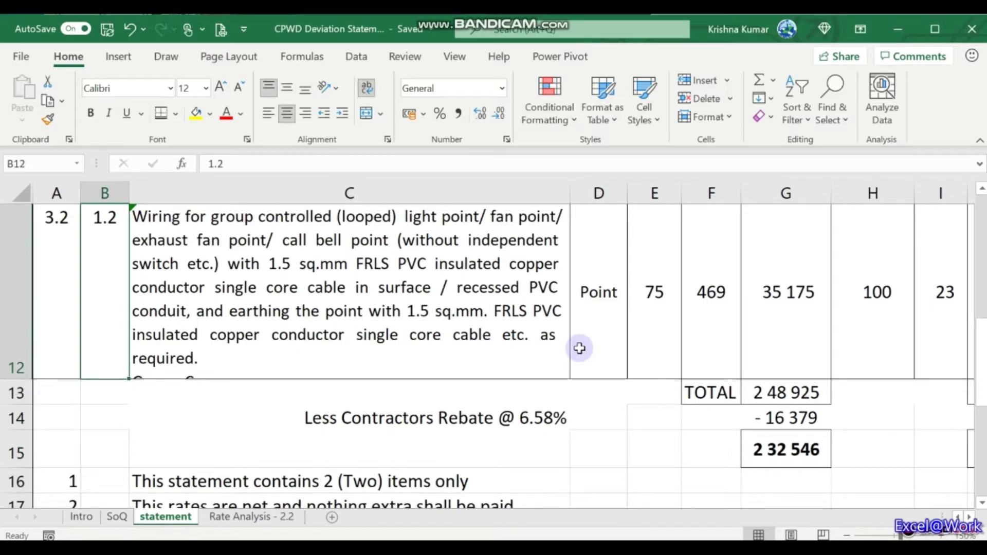
# - Read the statement's three numbered notes on item count, net rates and payment in C16 to C18
pyautogui.press('Down')
pyautogui.press('Down')
pyautogui.press('Down')
pyautogui.press('Down')
pyautogui.press('Down')
pyautogui.press('Up')
pyautogui.press('Right')
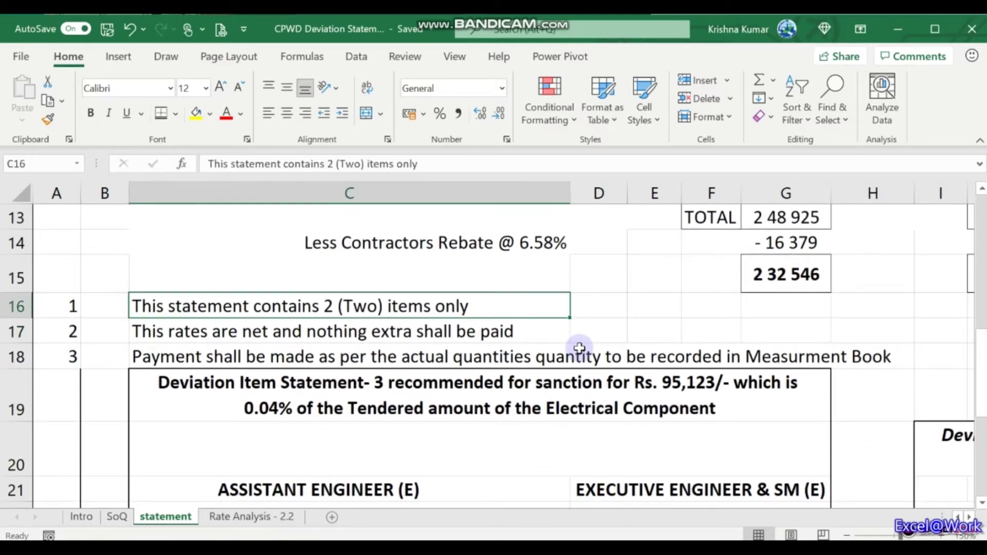
pyautogui.press('Down')
pyautogui.press('Down')
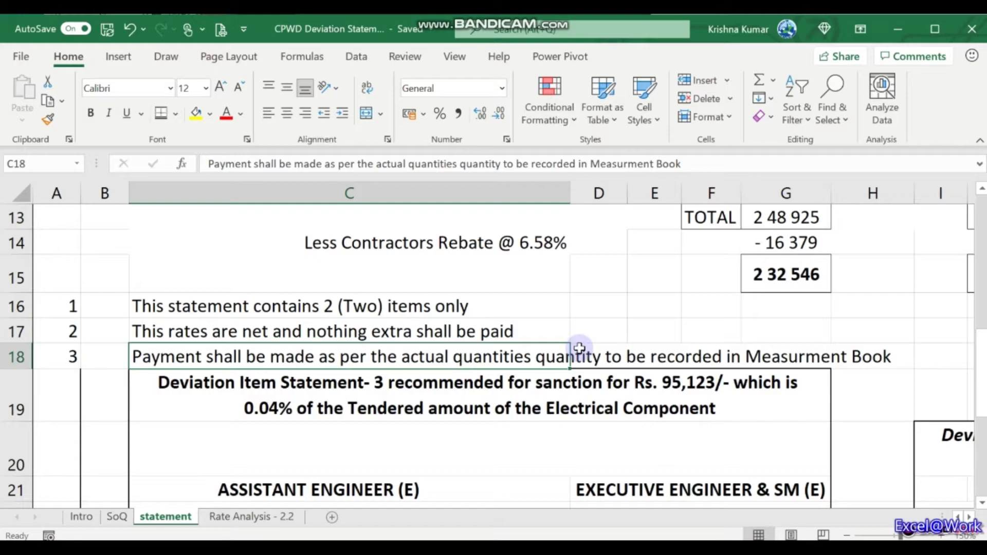
# - Examine the sanction recommendation formula in C19 from its closing text back to the C1 reference at its start
pyautogui.press('Down')
pyautogui.press('Down')
pyautogui.press('Up')
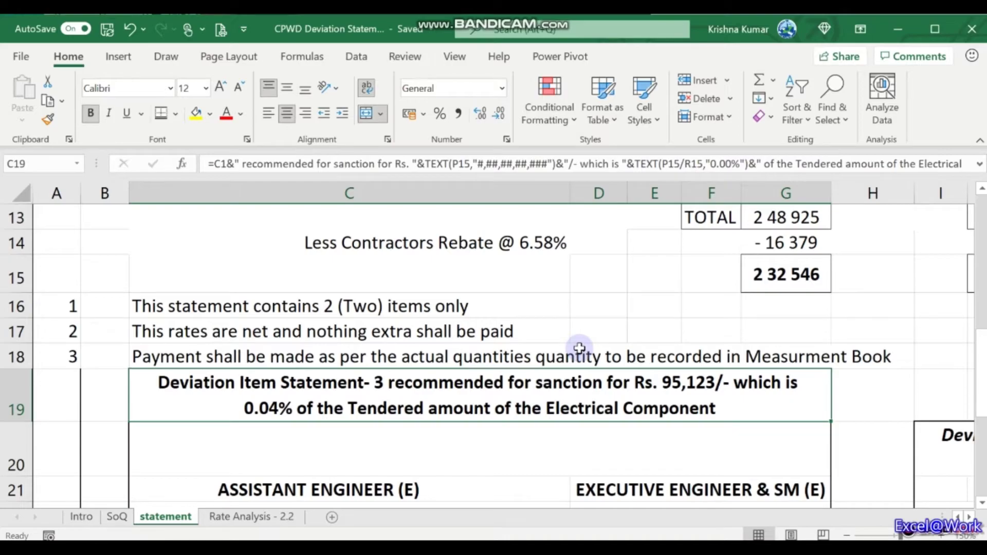
pyautogui.press('F2')
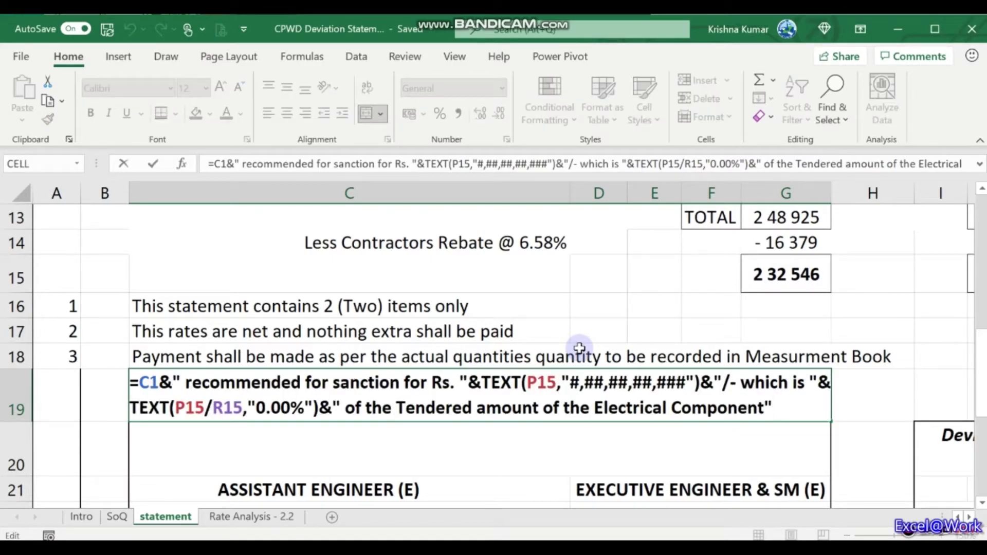
pyautogui.press('Left')
pyautogui.press('Left')
pyautogui.press('Left')
pyautogui.press('Left')
pyautogui.press('Left')
pyautogui.press('Left')
pyautogui.press('Left')
pyautogui.press('Left')
pyautogui.press('Left')
pyautogui.press('Left')
pyautogui.press('Left')
pyautogui.press('Left')
pyautogui.press('Left')
pyautogui.press('Left')
pyautogui.press('Left')
pyautogui.press('Left')
pyautogui.press('Left')
pyautogui.press('Left')
pyautogui.press('Left')
pyautogui.press('Left')
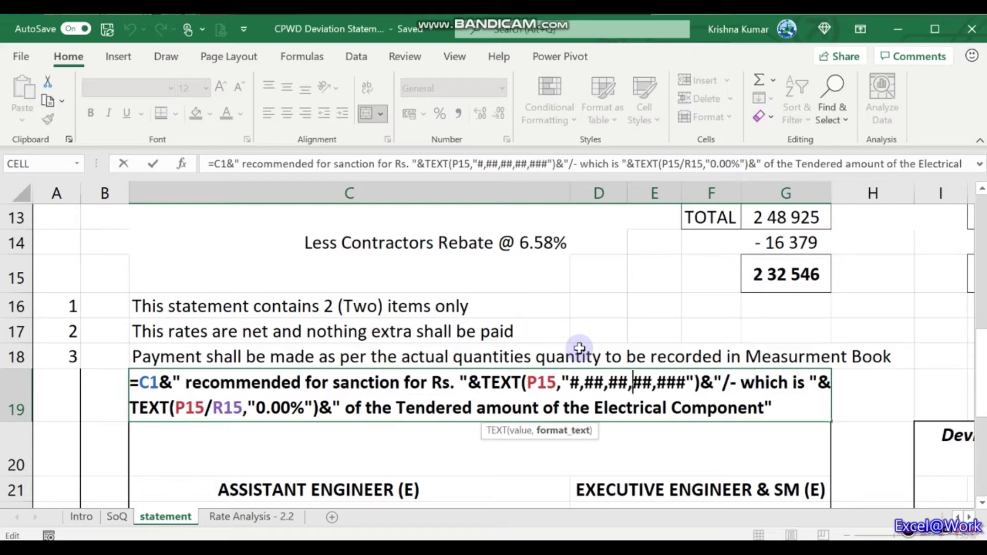
pyautogui.press('Left')
pyautogui.press('Left')
pyautogui.press('Left')
pyautogui.press('Left')
pyautogui.press('Left')
pyautogui.press('Left')
pyautogui.press('Left')
pyautogui.press('Left')
pyautogui.press('Left')
pyautogui.press('Left')
pyautogui.press('Left')
pyautogui.press('Left')
pyautogui.press('Left')
pyautogui.press('Left')
pyautogui.press('Left')
pyautogui.press('Left')
pyautogui.press('Left')
pyautogui.press('Left')
pyautogui.press('Left')
pyautogui.press('Left')
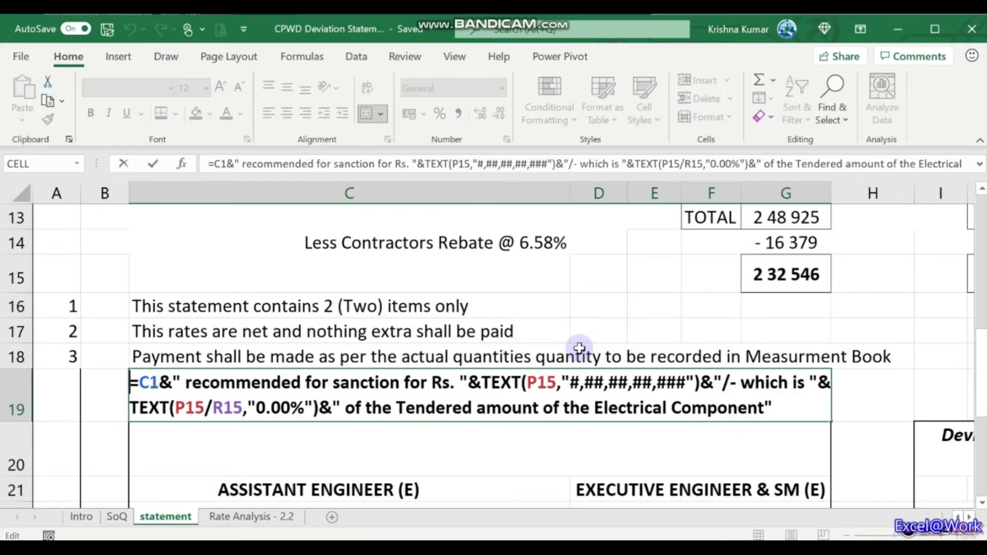
pyautogui.press('Right')
pyautogui.write("'")
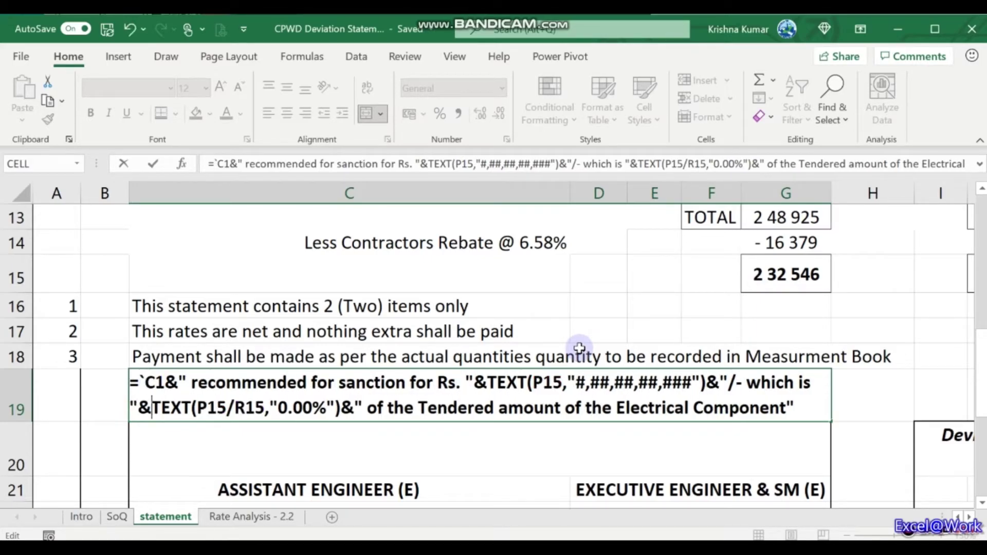
pyautogui.press('BackSpace')
pyautogui.hotkey('ctrl', 'Return')
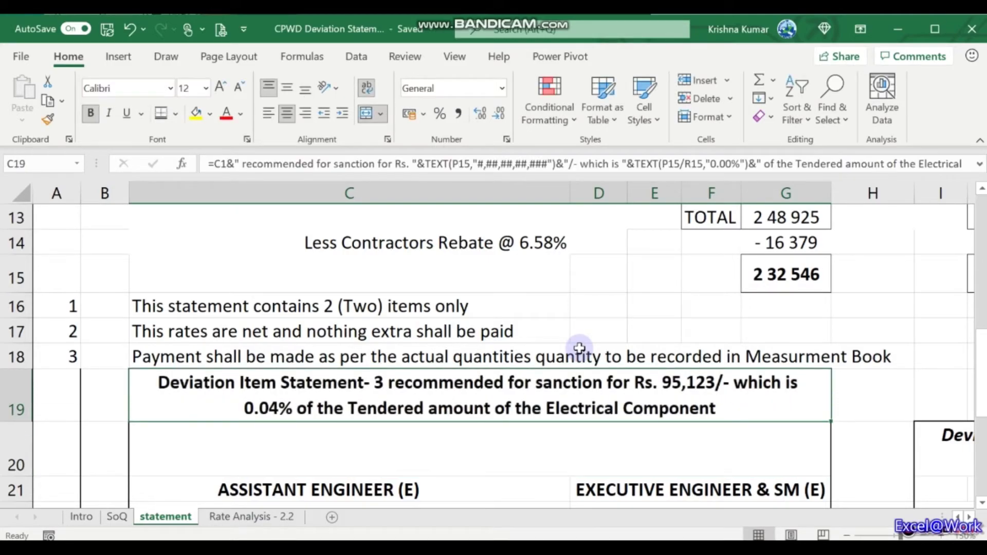
# - Trace the C1 reference in the recommendation formula to the statement's title cell
pyautogui.press('F2')
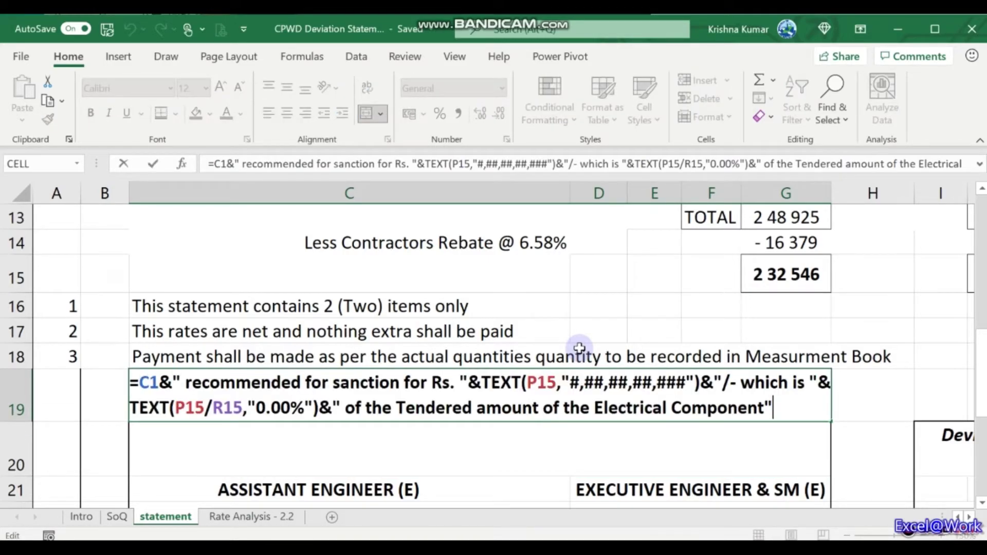
pyautogui.press('Escape')
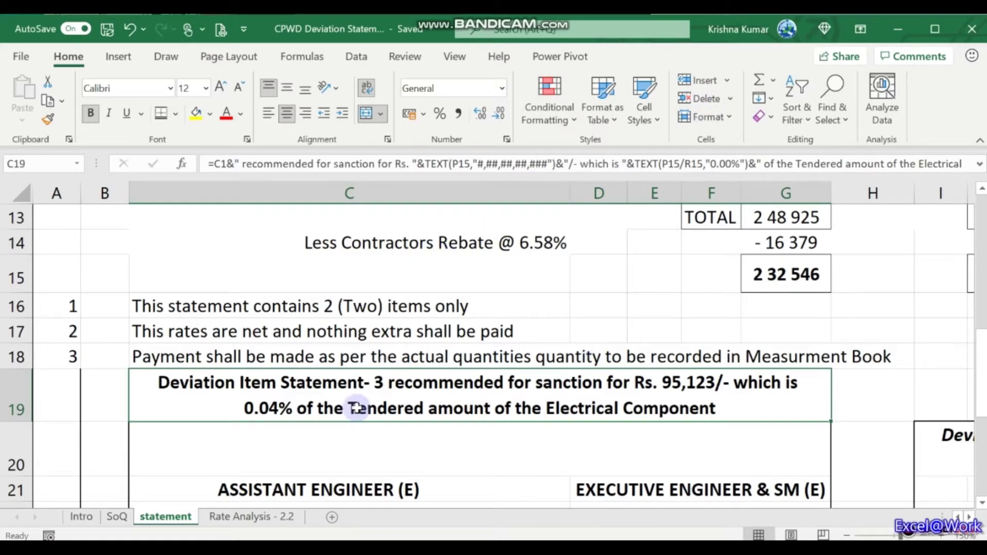
pyautogui.press('F2')
pyautogui.press('Escape')
pyautogui.press('Up')
pyautogui.hotkey('ctrl', 'Up')
pyautogui.hotkey('ctrl', 'Up')
pyautogui.hotkey('ctrl', 'Up')
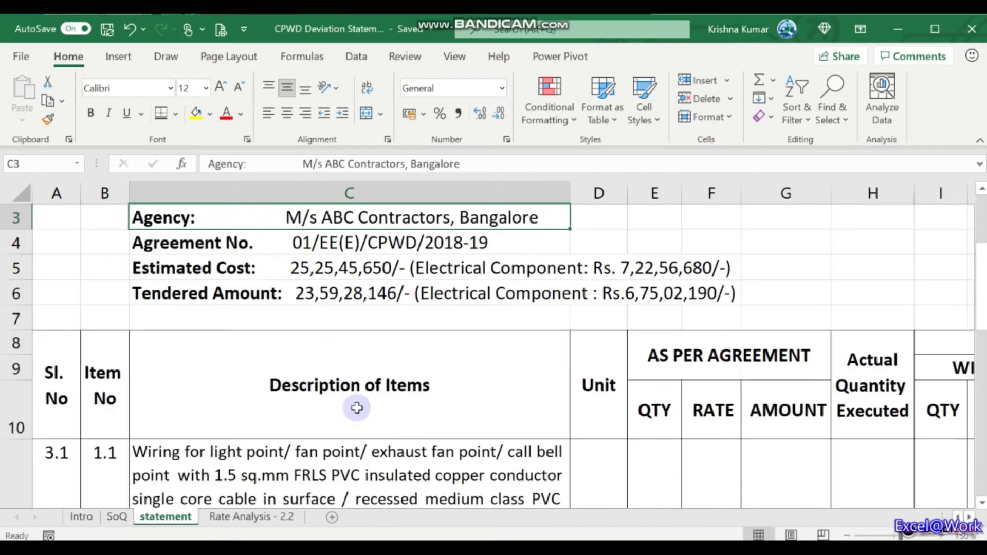
pyautogui.hotkey('ctrl', 'Up')
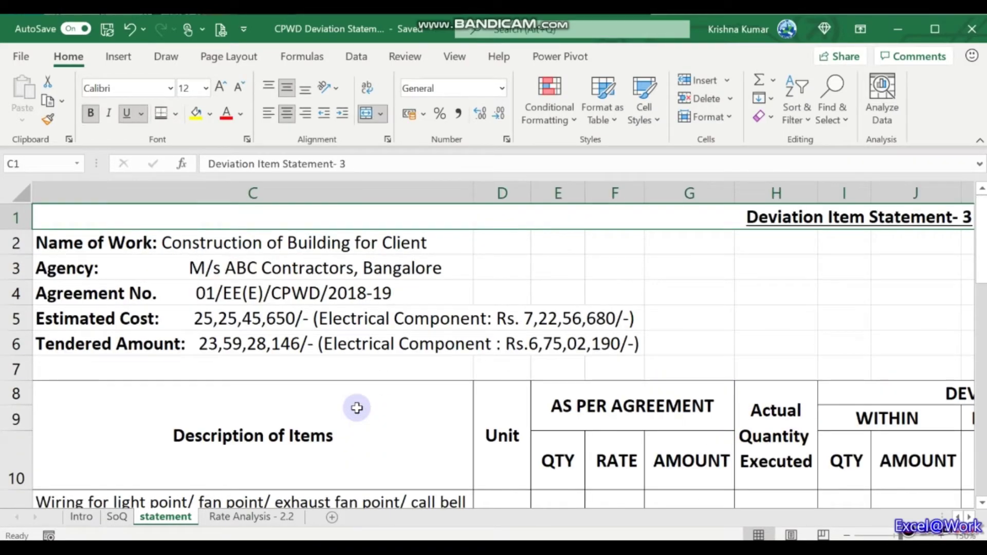
# - Return to the recommendation in C19 and inspect how its formula joins the title, amount and percentage
pyautogui.press('Down')
pyautogui.hotkey('ctrl', 'Down')
pyautogui.hotkey('ctrl', 'Down')
pyautogui.hotkey('ctrl', 'Down')
pyautogui.hotkey('ctrl', 'Down')
pyautogui.hotkey('ctrl', 'Down')
pyautogui.hotkey('ctrl', 'Down')
pyautogui.press('Down')
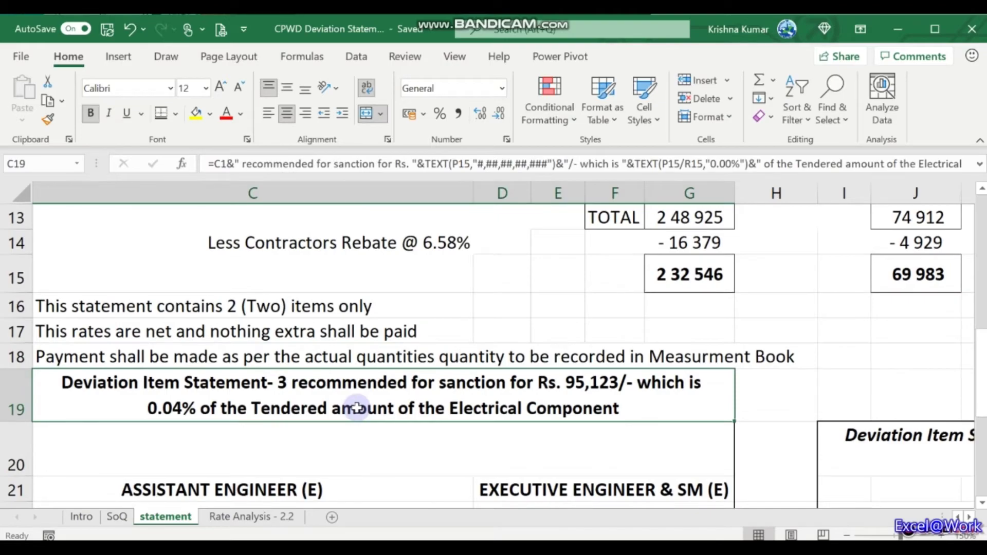
pyautogui.press('F2')
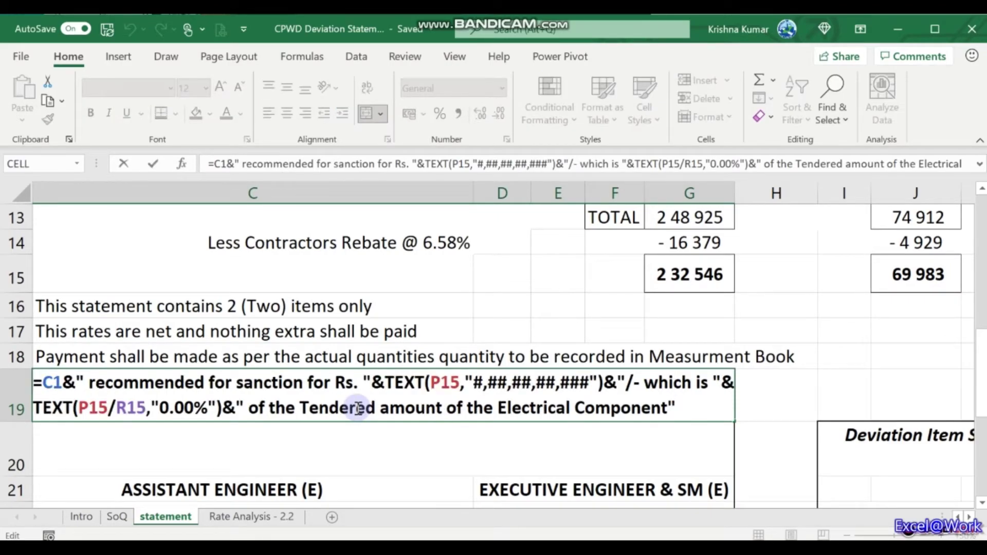
pyautogui.press('Escape')
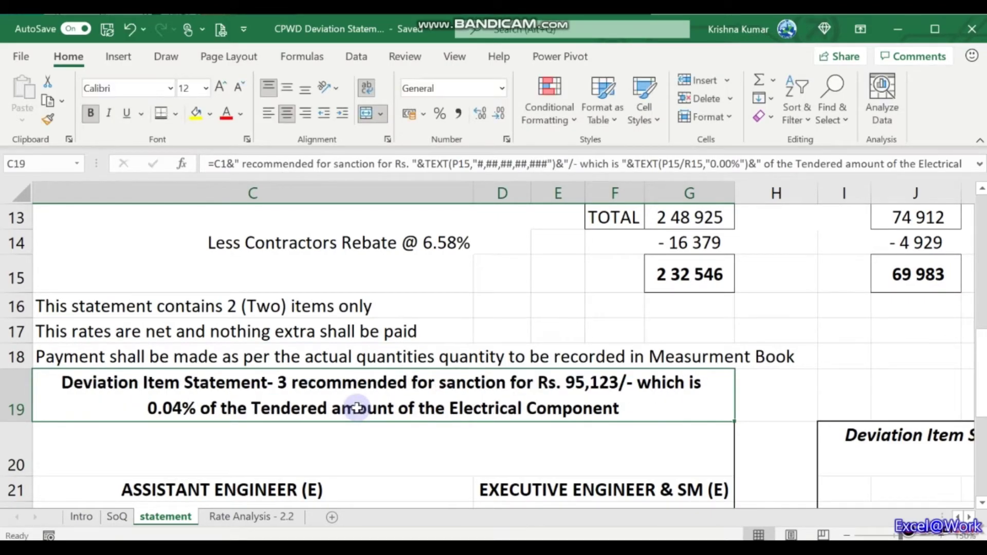
pyautogui.press('F2')
pyautogui.press('Escape')
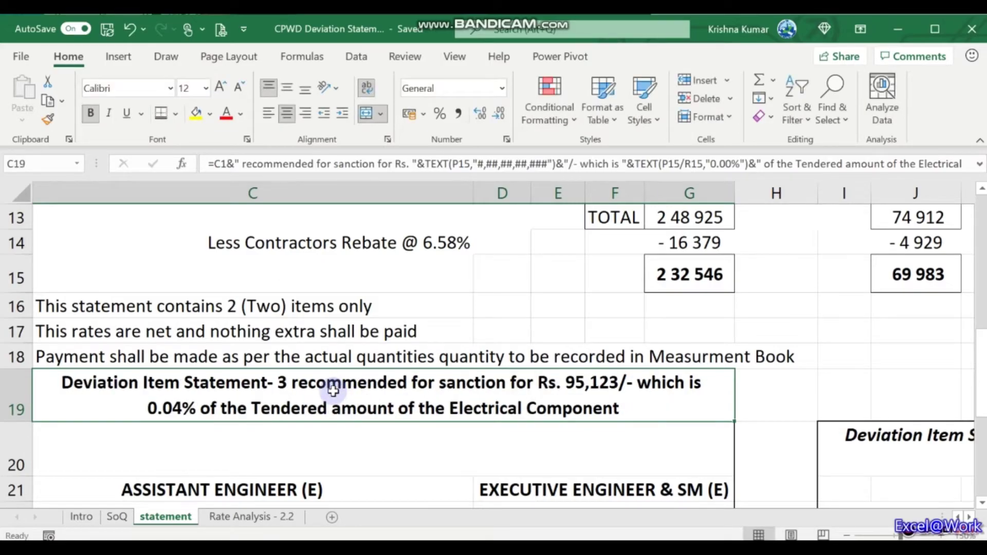
# - Trace the formula's P15 reference along the net totals in row 15 to the absolute value column
pyautogui.press('Up')
pyautogui.press('Up')
pyautogui.press('Up')
pyautogui.press('Up')
pyautogui.press('Right')
pyautogui.press('Right')
pyautogui.press('Right')
pyautogui.press('Right')
pyautogui.press('Right')
pyautogui.press('Right')
pyautogui.press('Right')
pyautogui.press('Right')
pyautogui.press('Right')
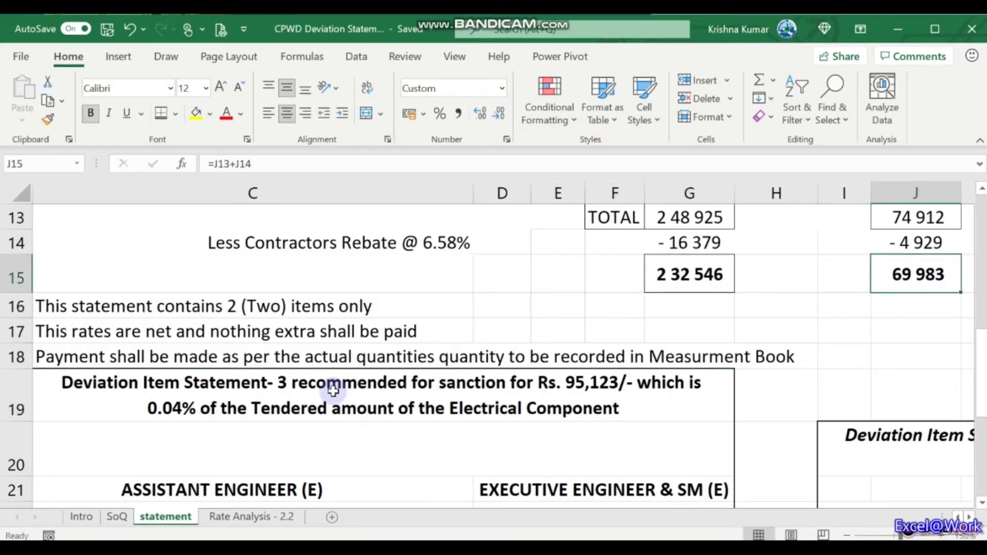
pyautogui.press('Right')
pyautogui.press('Right')
pyautogui.press('Right')
pyautogui.press('Left')
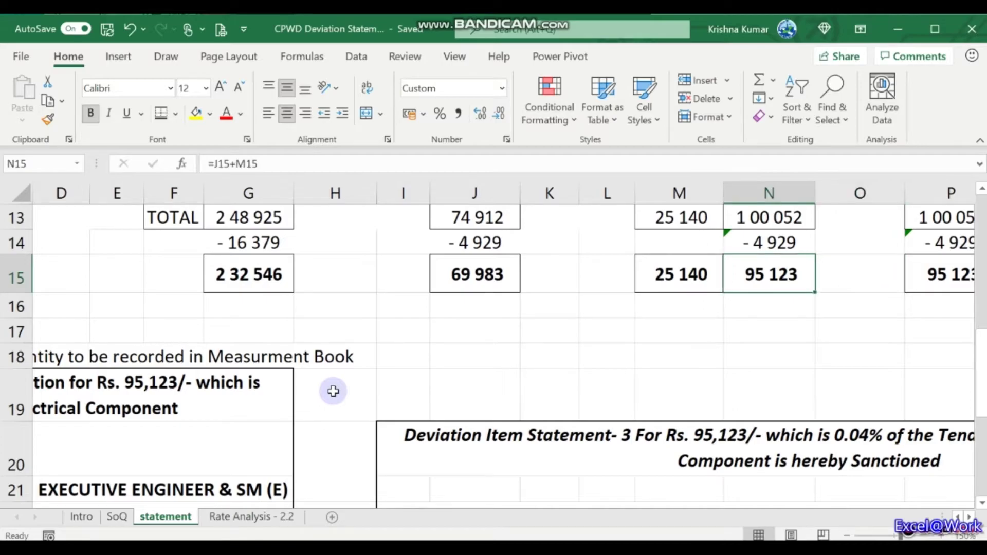
pyautogui.press('Right')
pyautogui.press('Right')
pyautogui.press('Down')
pyautogui.press('Down')
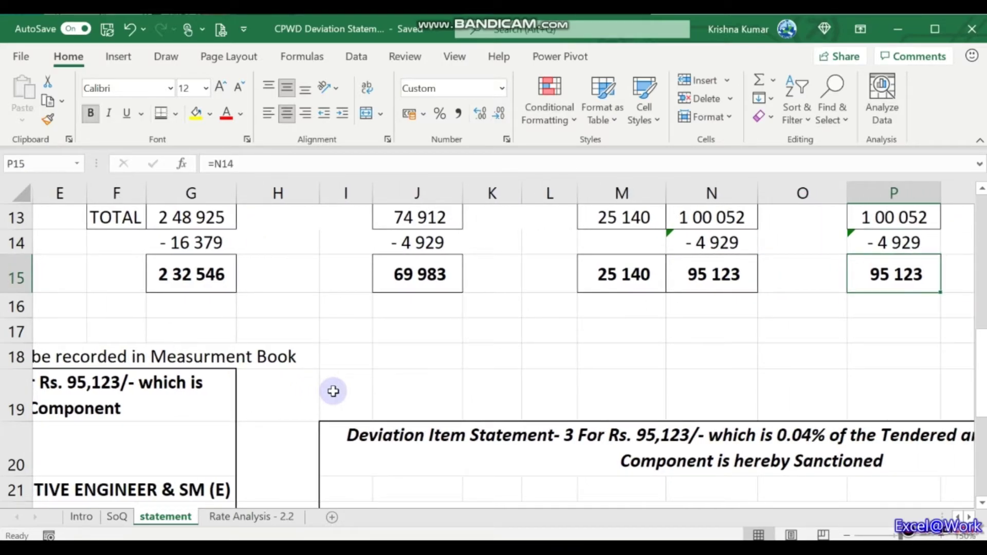
# - Return from the net total in P15 to the recommendation in C19 and open its formula for inspection
pyautogui.press('Left')
pyautogui.press('Left')
pyautogui.press('Left')
pyautogui.press('Left')
pyautogui.press('Left')
pyautogui.press('Left')
pyautogui.press('Left')
pyautogui.press('Left')
pyautogui.press('Left')
pyautogui.press('Left')
pyautogui.press('Left')
pyautogui.press('Left')
pyautogui.press('Down')
pyautogui.press('Left')
pyautogui.press('Left')
pyautogui.press('Left')
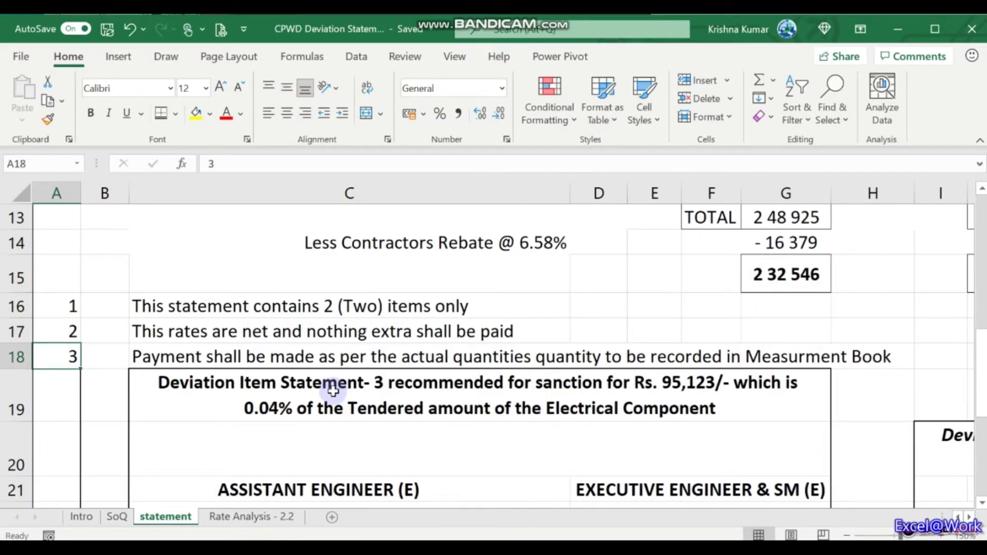
pyautogui.press('Right')
pyautogui.press('Right')
pyautogui.press('Down')
pyautogui.press('F2')
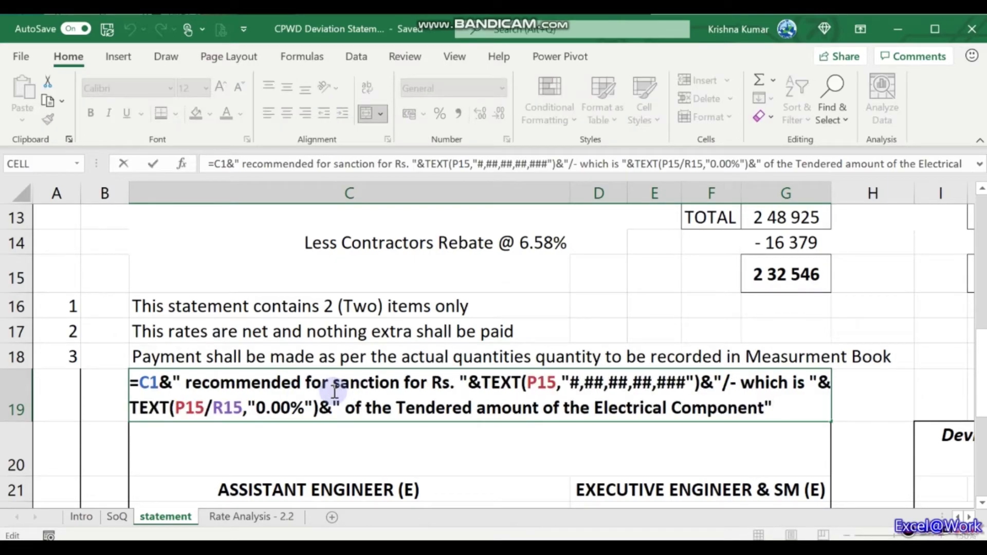
# - Examine the "#,##,##,##,###" format code of the TEXT function for P15 in the recommendation formula, and close the formula
pyautogui.press('Up')
pyautogui.press('Left')
pyautogui.press('Left')
pyautogui.press('Left')
pyautogui.press('Left')
pyautogui.press('Left')
pyautogui.press('Left')
pyautogui.press('Left')
pyautogui.press('Left')
pyautogui.press('Left')
pyautogui.press('Left')
pyautogui.press('Left')
pyautogui.press('Left')
pyautogui.press('Left')
pyautogui.press('Left')
pyautogui.press('Left')
pyautogui.press('Left')
pyautogui.press('Left')
pyautogui.press('Left')
pyautogui.press('Left')
pyautogui.press('Left')
pyautogui.press('Left')
pyautogui.press('Left')
pyautogui.press('Left')
pyautogui.press('Left')
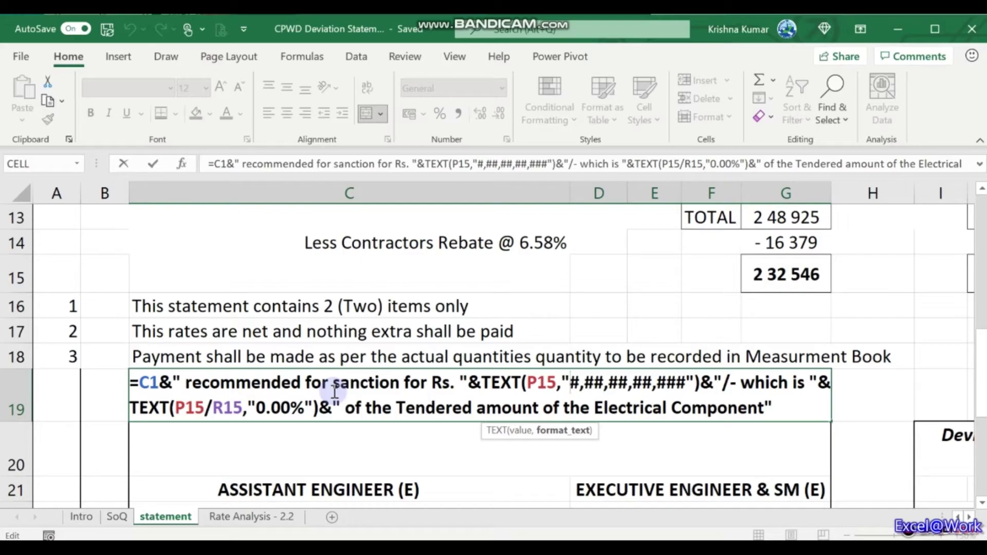
pyautogui.hotkey('ctrl', 'Return')
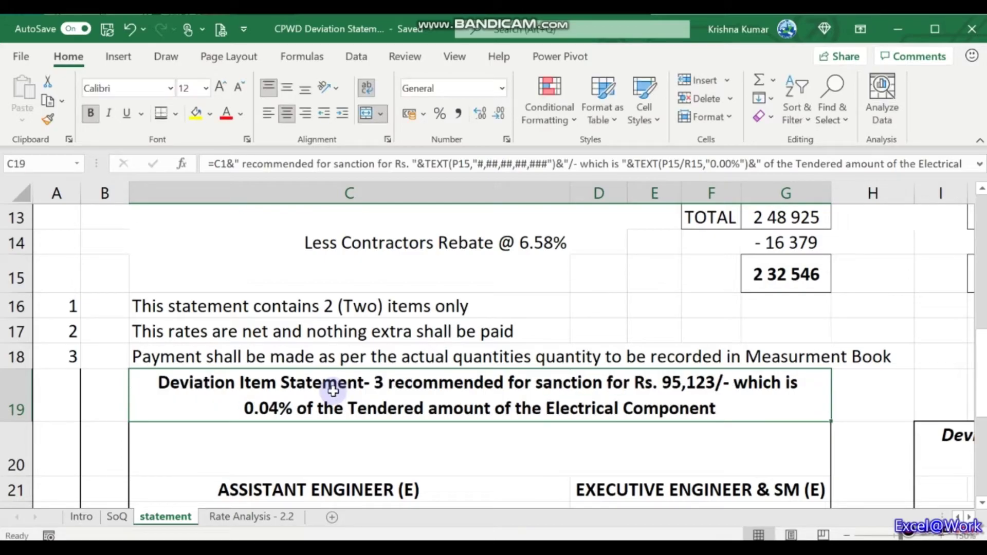
# - Reopen the C19 formula and inspect the digit grouping in the format code applied to the P15 amount
pyautogui.press('F2')
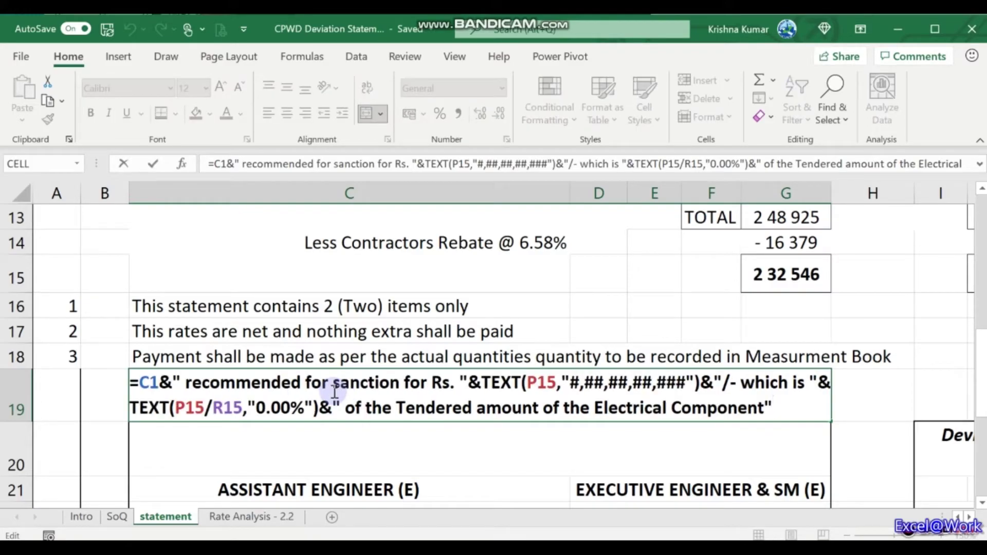
pyautogui.press('Left')
pyautogui.press('Left')
pyautogui.press('Left')
pyautogui.press('Left')
pyautogui.press('Left')
pyautogui.press('Left')
pyautogui.press('Left')
pyautogui.press('Left')
pyautogui.press('Left')
pyautogui.press('Left')
pyautogui.press('Left')
pyautogui.press('Left')
pyautogui.press('Left')
pyautogui.press('Left')
pyautogui.press('Left')
pyautogui.press('Left')
pyautogui.press('Left')
pyautogui.press('Left')
pyautogui.press('Left')
pyautogui.press('Left')
pyautogui.press('Left')
pyautogui.press('Left')
pyautogui.press('Left')
pyautogui.press('Left')
pyautogui.press('Left')
pyautogui.press('Left')
pyautogui.press('Left')
pyautogui.press('Left')
pyautogui.press('Left')
pyautogui.press('Left')
pyautogui.press('Left')
pyautogui.press('Left')
pyautogui.press('Left')
pyautogui.press('Left')
pyautogui.press('Left')
pyautogui.press('Left')
pyautogui.press('Left')
pyautogui.press('Left')
pyautogui.press('Right')
pyautogui.press('Right')
pyautogui.press('Right')
pyautogui.press('Right')
pyautogui.press('Right')
pyautogui.press('Right')
pyautogui.press('Right')
pyautogui.press('Right')
pyautogui.press('Right')
pyautogui.press('Right')
pyautogui.press('Right')
pyautogui.press('Right')
pyautogui.press('Right')
pyautogui.press('Right')
pyautogui.press('Right')
pyautogui.press('Right')
pyautogui.press('Right')
pyautogui.press('Right')
pyautogui.press('Right')
pyautogui.press('Right')
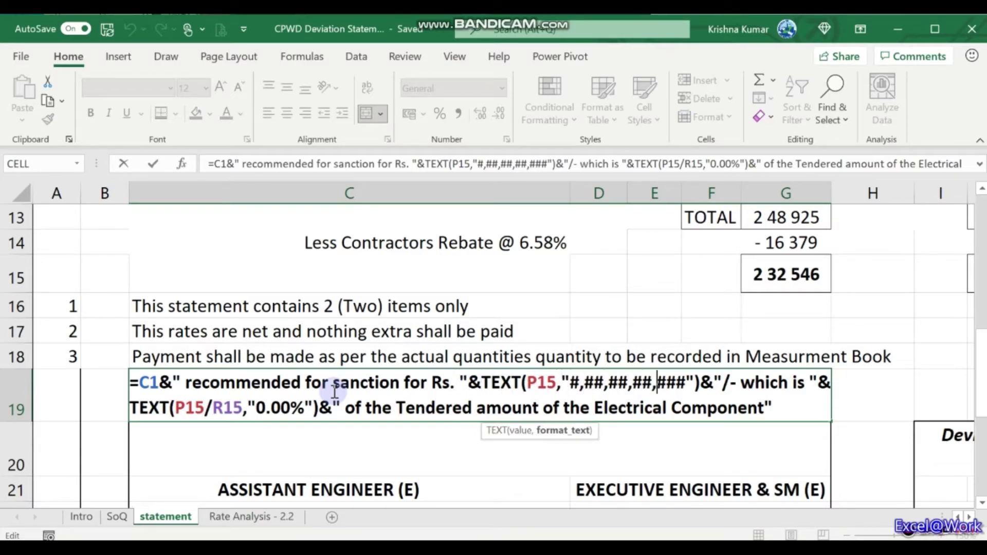
# - Follow the C19 formula from the end of the amount's format code into the joined text "/- which is "
pyautogui.press('Right')
pyautogui.press('Right')
pyautogui.press('Right')
pyautogui.press('Right')
pyautogui.press('Right')
pyautogui.press('Right')
pyautogui.press('Right')
pyautogui.press('Right')
pyautogui.press('Right')
pyautogui.press('Right')
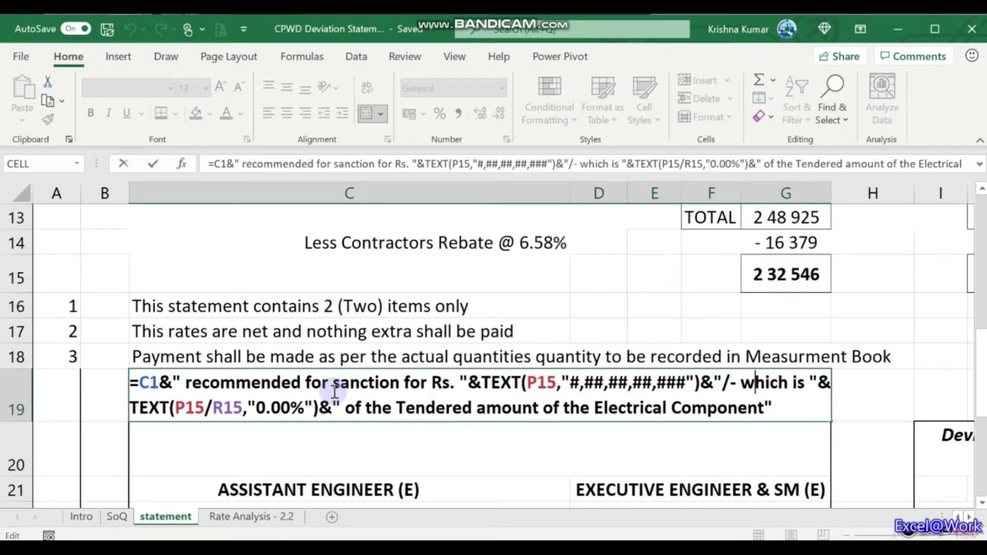
pyautogui.press('Right')
pyautogui.press('Right')
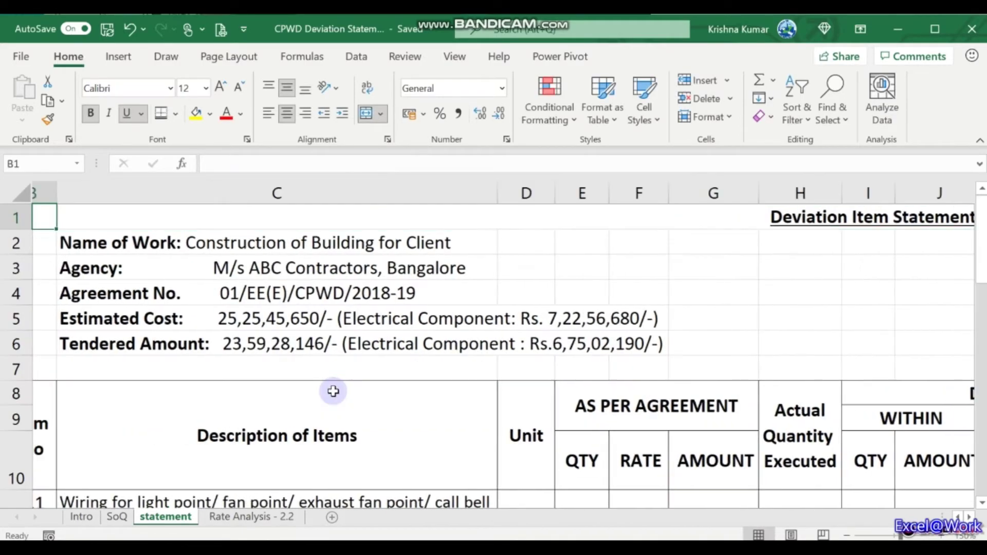
# - Go from the statement header down past the totals and notes back to the recommendation in C19
pyautogui.press('Left')
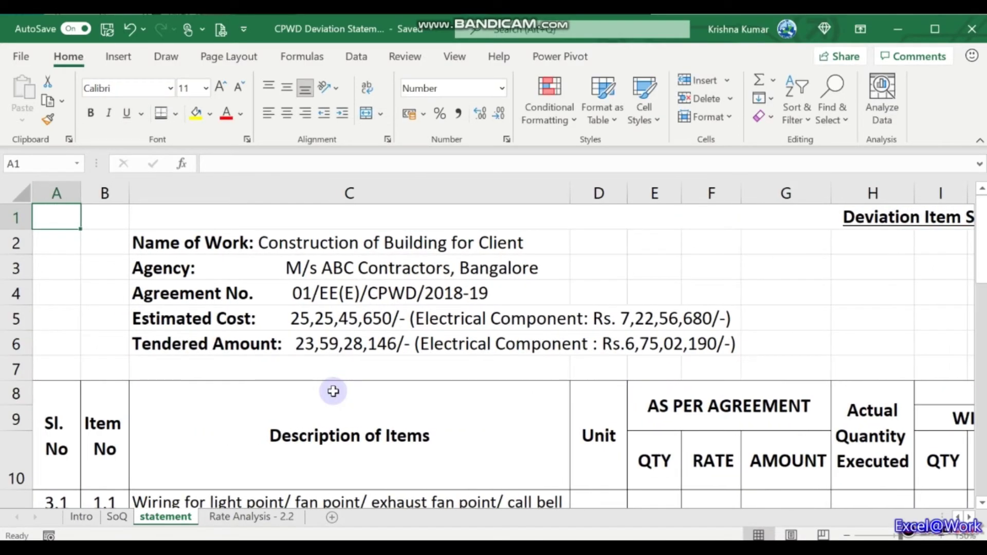
pyautogui.press('Down')
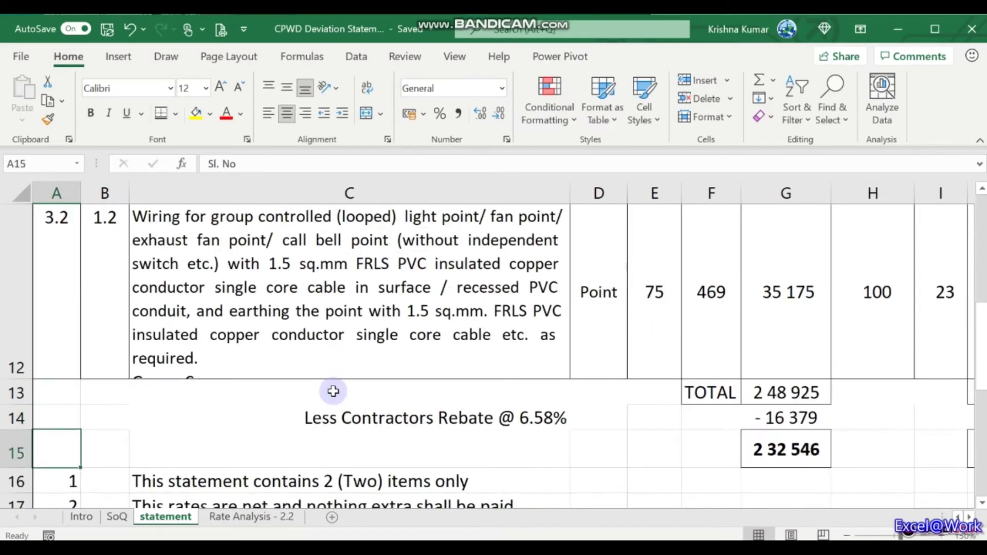
pyautogui.press('Down')
pyautogui.press('Down')
pyautogui.press('Down')
pyautogui.press('Down')
pyautogui.press('Down')
pyautogui.press('Down')
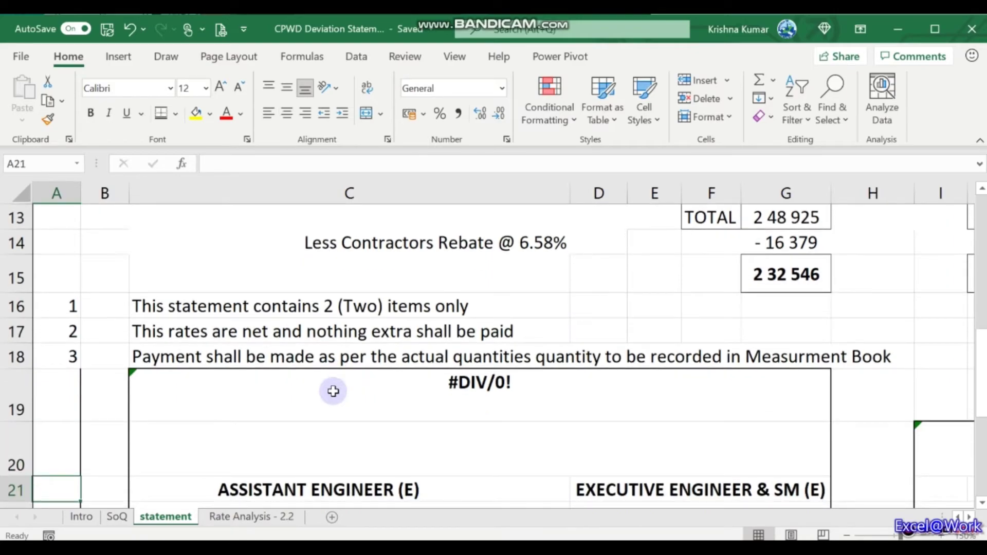
pyautogui.press('Right')
pyautogui.press('Right')
pyautogui.press('Up')
pyautogui.press('Up')
# - In the C19 recommendation formula, replace the divisor R15 with the absolute reference $S$1 in the percentage calculation
pyautogui.press('F2')
pyautogui.press('Left')
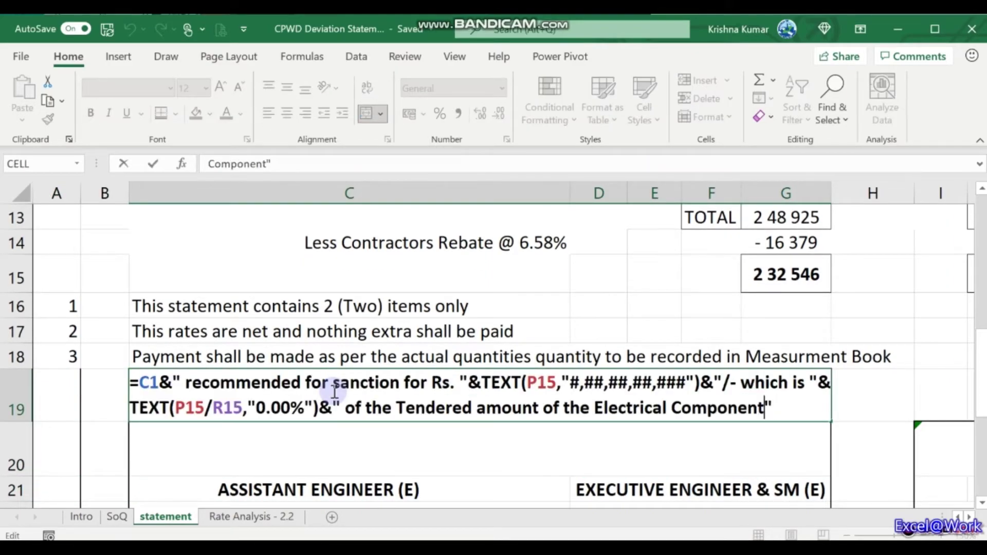
pyautogui.press('Left')
pyautogui.press('Left')
pyautogui.press('Left')
pyautogui.press('Left')
pyautogui.press('Left')
pyautogui.press('Left')
pyautogui.press('Left')
pyautogui.press('Left')
pyautogui.press('Left')
pyautogui.press('Left')
pyautogui.press('Left')
pyautogui.press('Left')
pyautogui.press('Left')
pyautogui.press('Left')
pyautogui.press('Left')
pyautogui.press('Left')
pyautogui.press('Left')
pyautogui.press('Left')
pyautogui.press('Left')
pyautogui.press('Left')
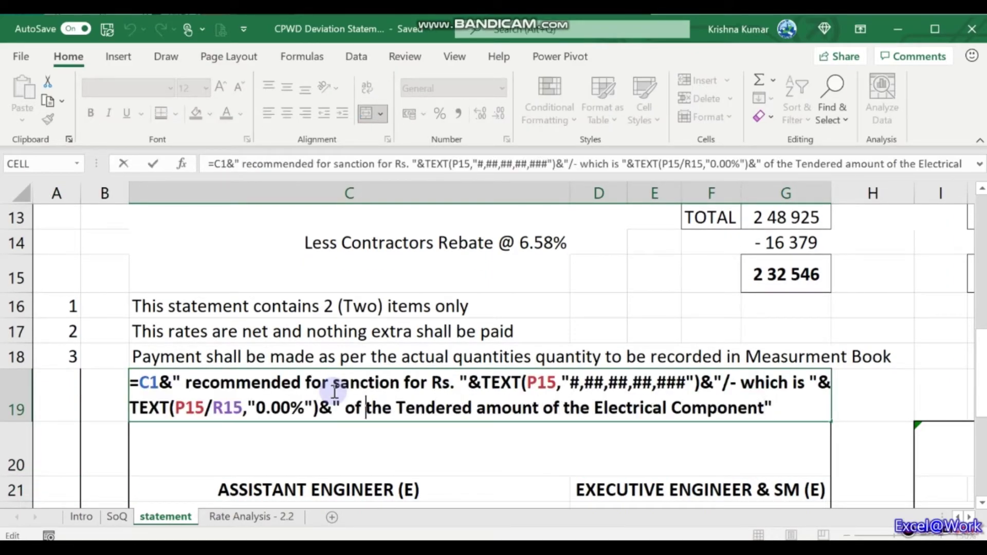
pyautogui.press('Left')
pyautogui.press('Left')
pyautogui.press('Left')
pyautogui.press('Left')
pyautogui.press('Left')
pyautogui.press('Left')
pyautogui.press('Left')
pyautogui.press('Left')
pyautogui.press('Left')
pyautogui.press('Left')
pyautogui.press('Left')
pyautogui.press('Left')
pyautogui.press('Left')
pyautogui.press('Left')
pyautogui.press('Left')
pyautogui.press('Left')
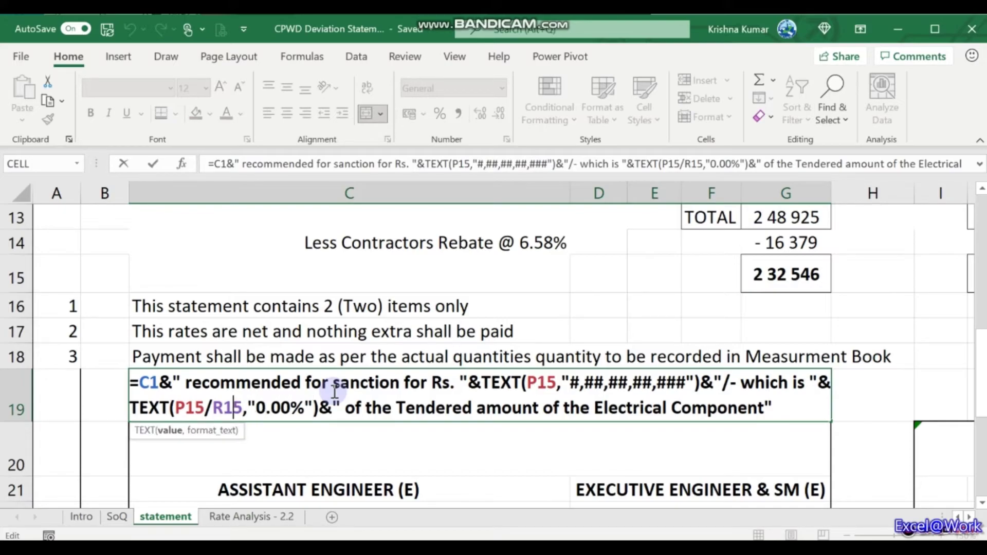
pyautogui.press('Left')
pyautogui.press('Left')
pyautogui.write('$')
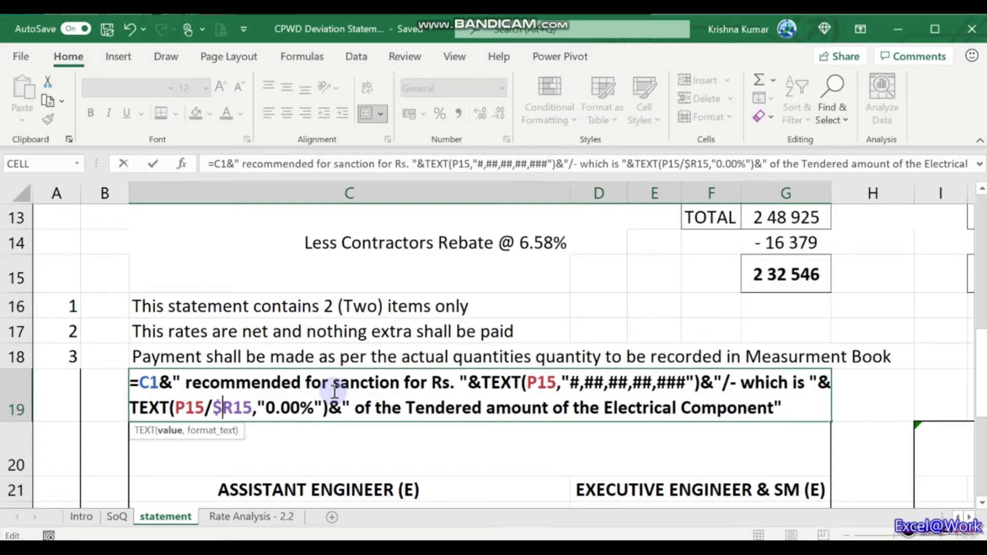
pyautogui.write('s$1')
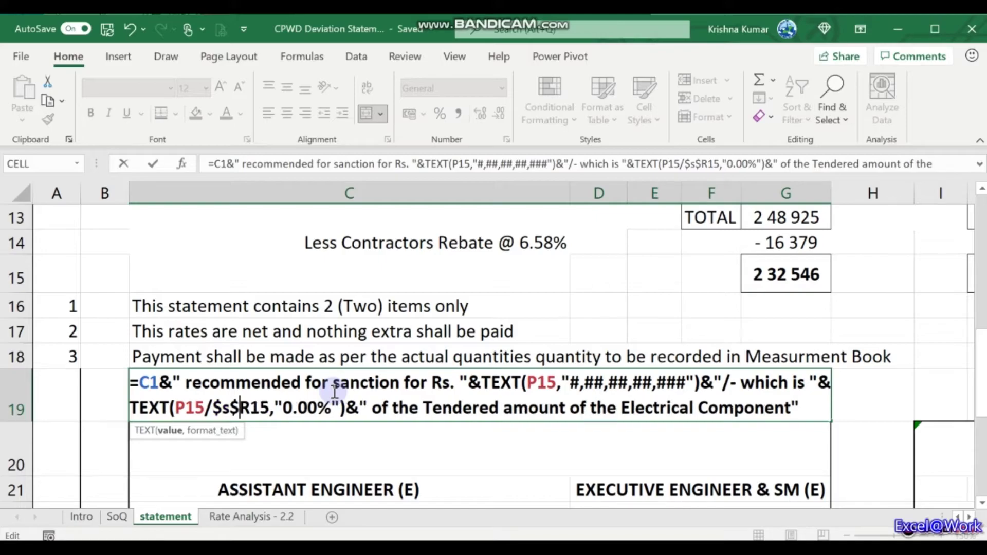
pyautogui.press('Delete')
pyautogui.press('Delete')
pyautogui.press('Delete')
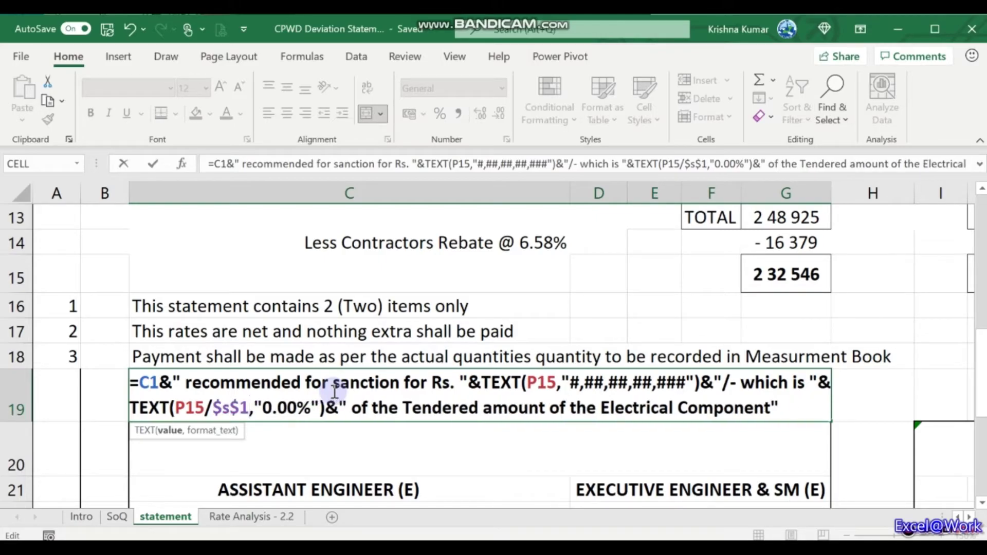
pyautogui.press('Return')
pyautogui.click(334, 391)
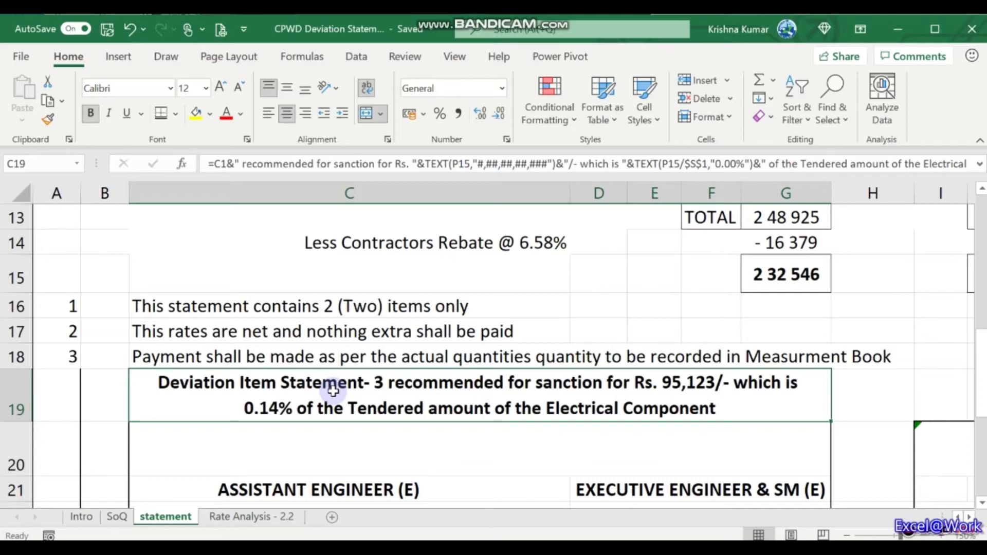
# - Check the tendered amount and electrical component figure in the statement header against the recommendation text in C19
pyautogui.press('Up')
pyautogui.press('Up')
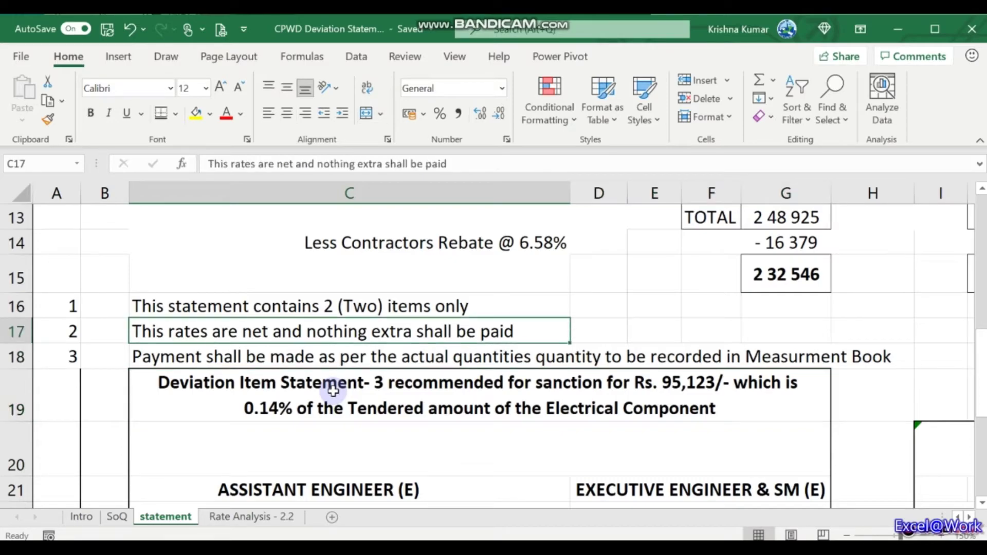
pyautogui.press('Down')
pyautogui.press('Down')
pyautogui.press('Up')
pyautogui.press('Up')
pyautogui.press('Up')
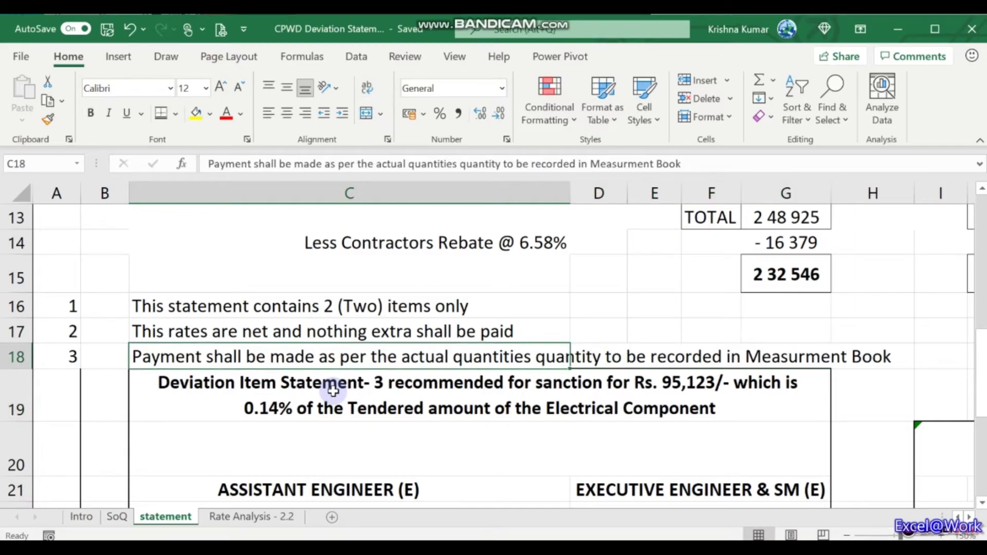
pyautogui.press('Up')
pyautogui.press('Up')
pyautogui.press('Up')
pyautogui.press('Up')
pyautogui.press('Up')
pyautogui.press('Up')
pyautogui.press('Up')
pyautogui.press('Up')
pyautogui.press('Up')
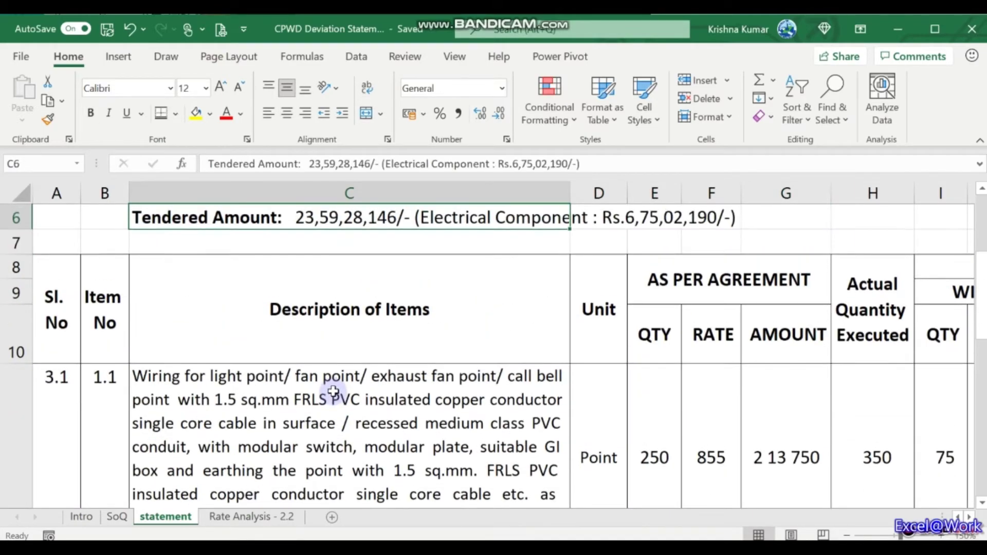
pyautogui.press('Down')
pyautogui.press('Down')
pyautogui.press('Down')
pyautogui.press('Down')
pyautogui.press('Down')
pyautogui.press('Down')
pyautogui.press('Down')
pyautogui.press('Down')
pyautogui.press('Down')
pyautogui.press('Down')
pyautogui.press('Down')
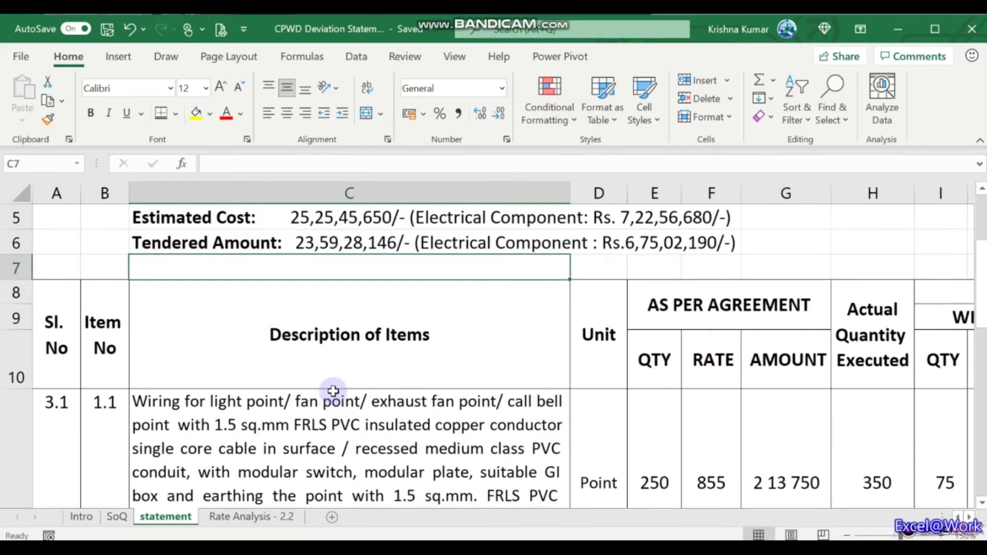
pyautogui.press('Up')
pyautogui.press('Up')
pyautogui.press('Down')
pyautogui.press('Down')
pyautogui.press('Down')
pyautogui.press('Down')
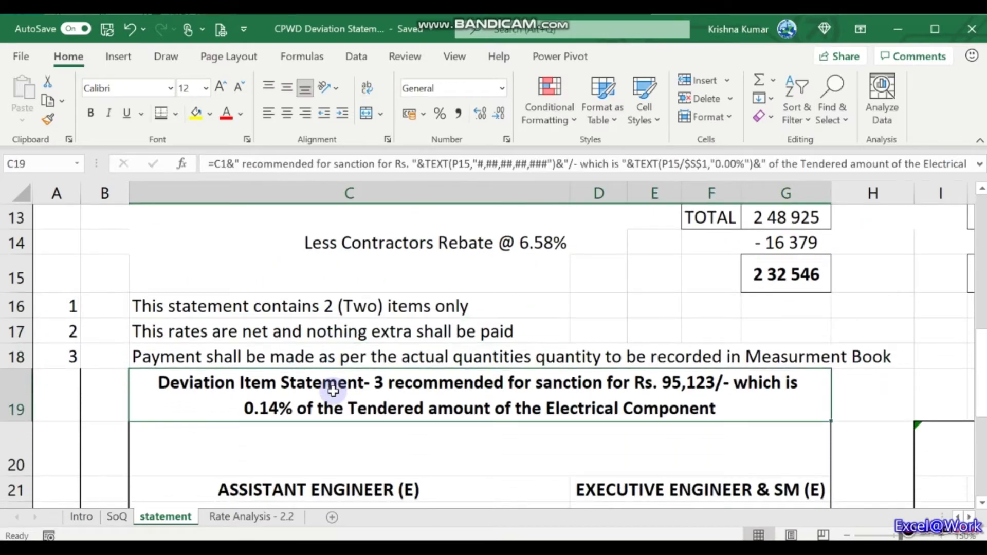
# - In the I20 sanction formula, replace the divisor R15 with the absolute reference $S$1 in the percentage calculation
pyautogui.press('Down')
pyautogui.press('Right')
pyautogui.press('Right')
pyautogui.press('Right')
pyautogui.press('Right')
pyautogui.press('Right')
pyautogui.press('Right')
pyautogui.press('Right')
pyautogui.press('Up')
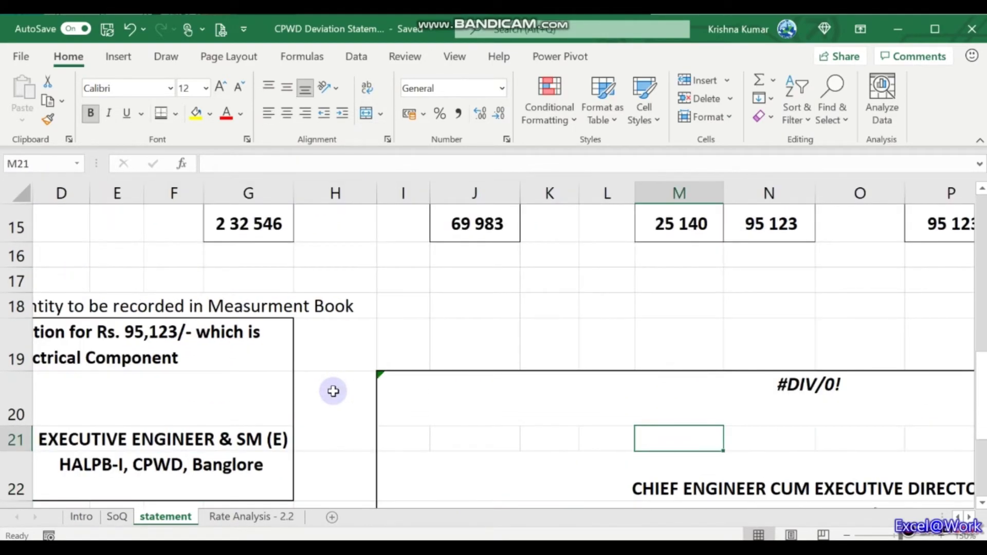
pyautogui.press('Up')
pyautogui.press('F2')
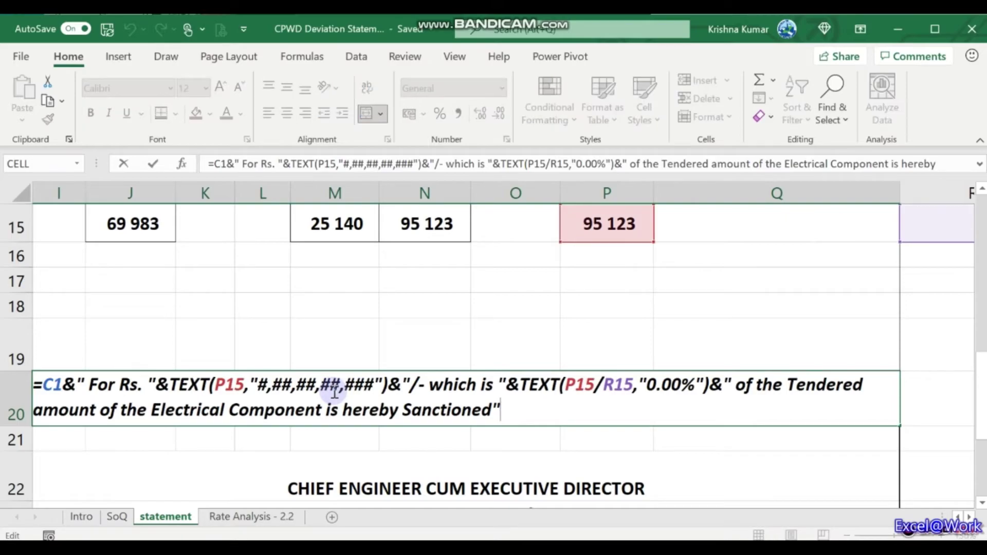
pyautogui.press('Left')
pyautogui.press('Left')
pyautogui.press('Up')
pyautogui.press('Right')
pyautogui.press('Right')
pyautogui.press('Right')
pyautogui.press('Right')
pyautogui.press('Right')
pyautogui.press('Right')
pyautogui.press('Right')
pyautogui.press('Right')
pyautogui.press('Right')
pyautogui.press('Right')
pyautogui.press('Right')
pyautogui.press('Right')
pyautogui.press('Right')
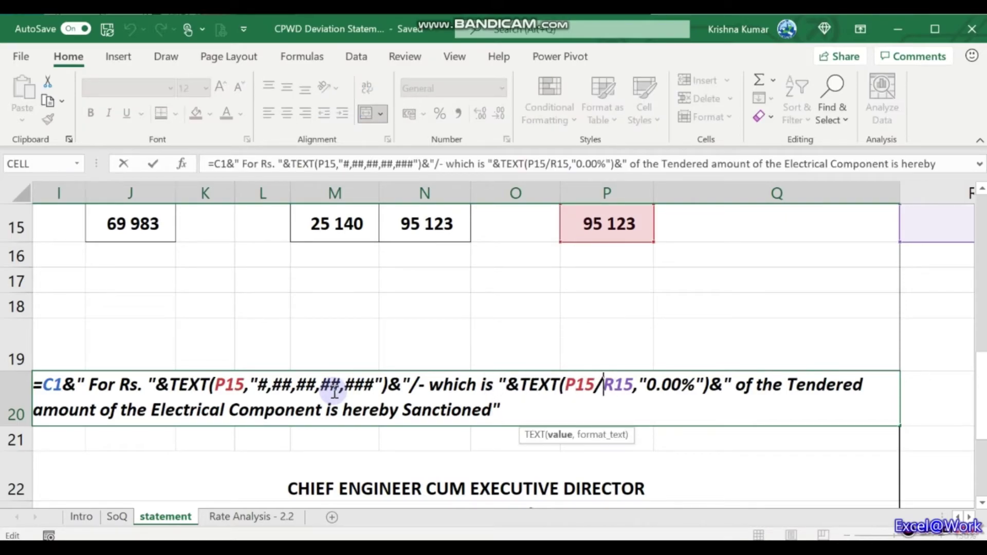
pyautogui.write('$')
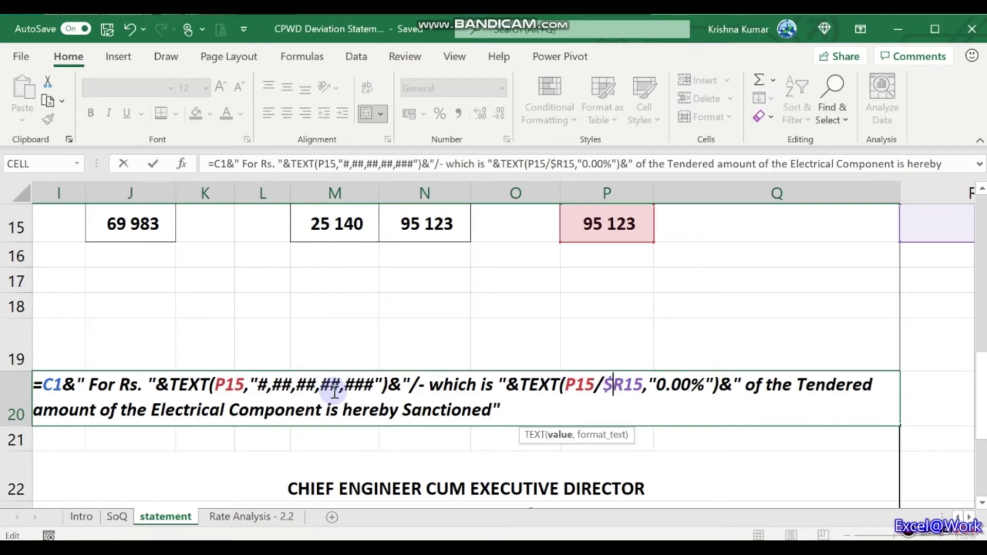
pyautogui.write('s$')
pyautogui.press('Delete')
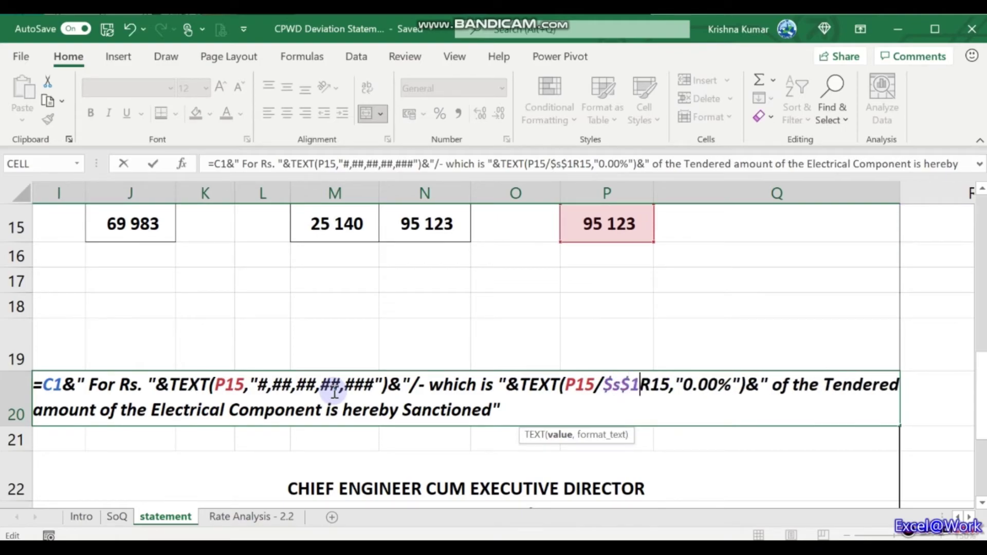
pyautogui.press('Right')
pyautogui.press('Return')
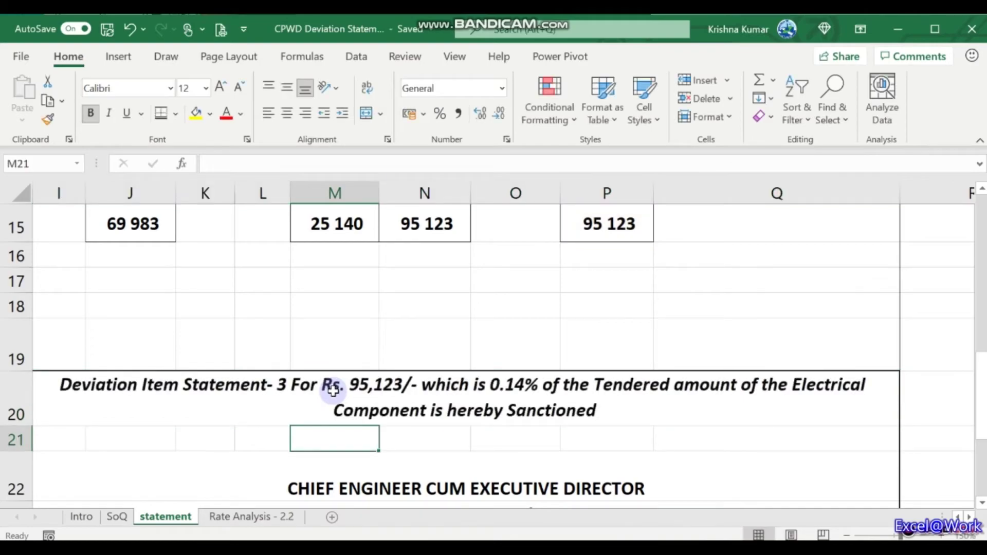
pyautogui.click(333, 391)
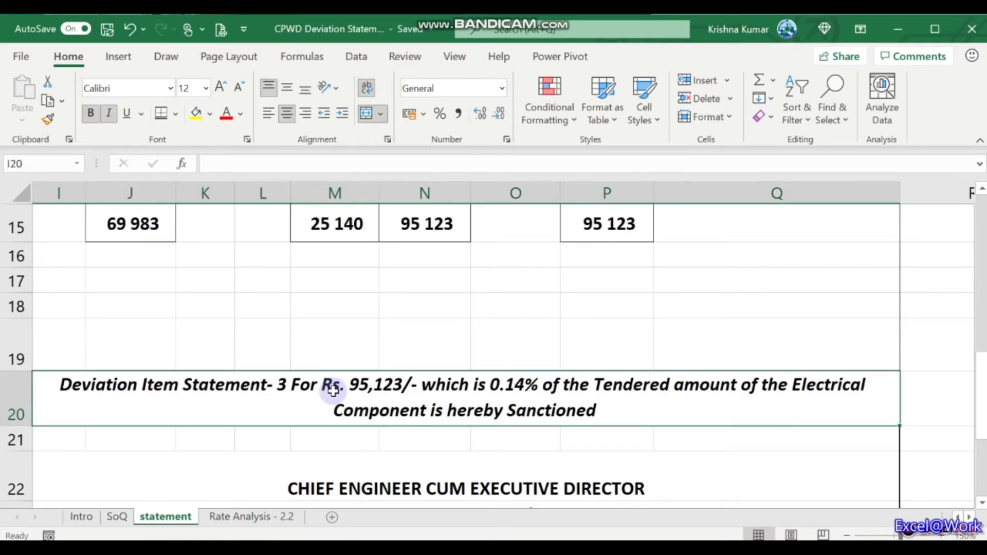
# - Compare the recommendation text in C19 with the sanction text in I20
pyautogui.press('Left')
pyautogui.press('Left')
pyautogui.press('Left')
pyautogui.press('Left')
pyautogui.press('Left')
pyautogui.press('Left')
pyautogui.press('Left')
pyautogui.press('Up')
pyautogui.press('Right')
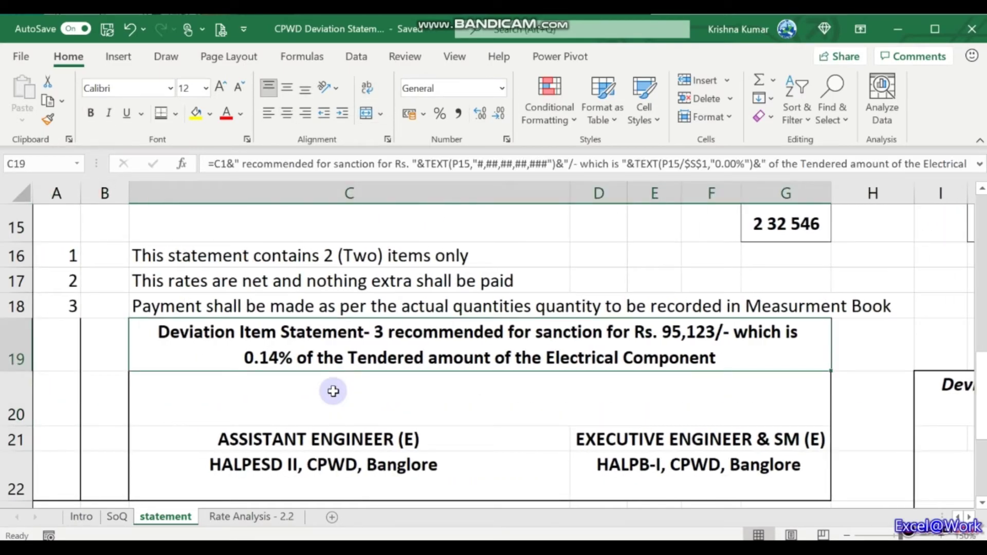
pyautogui.press('Right')
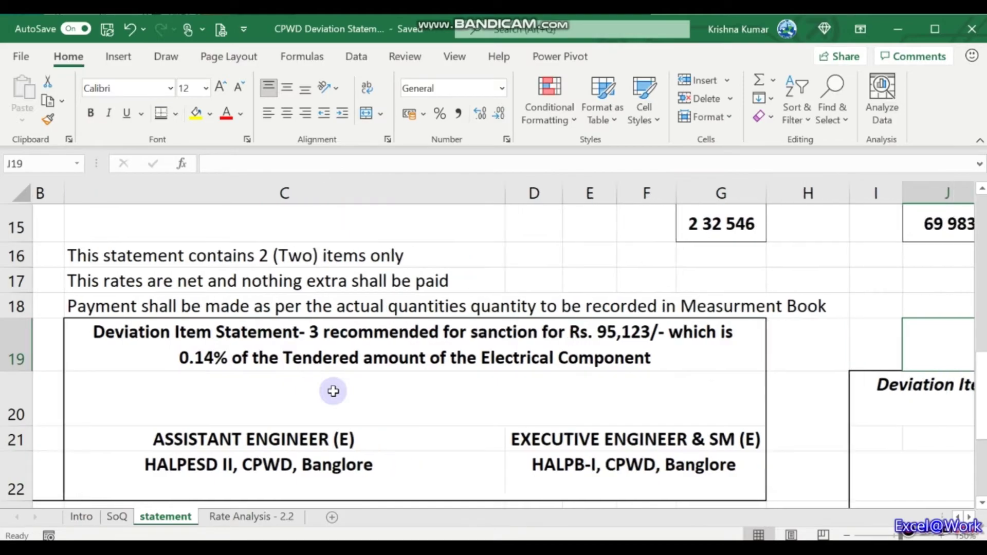
pyautogui.press('Down')
pyautogui.press('Right')
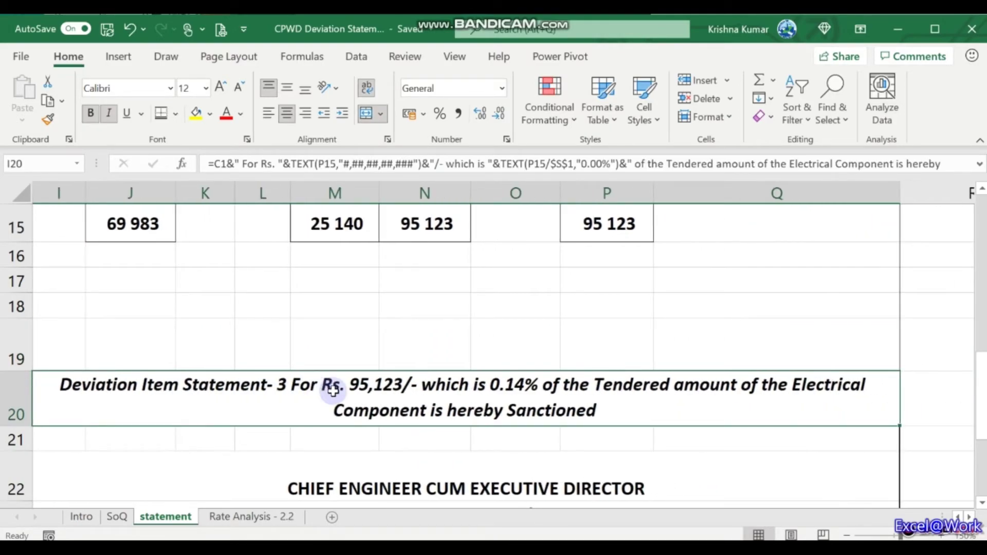
# - Go from the sanction text up past the deviation totals and inspect the rate reference in L12
pyautogui.press('Up')
pyautogui.press('Up')
pyautogui.press('Up')
pyautogui.press('Up')
pyautogui.press('Up')
pyautogui.press('Up')
pyautogui.press('Up')
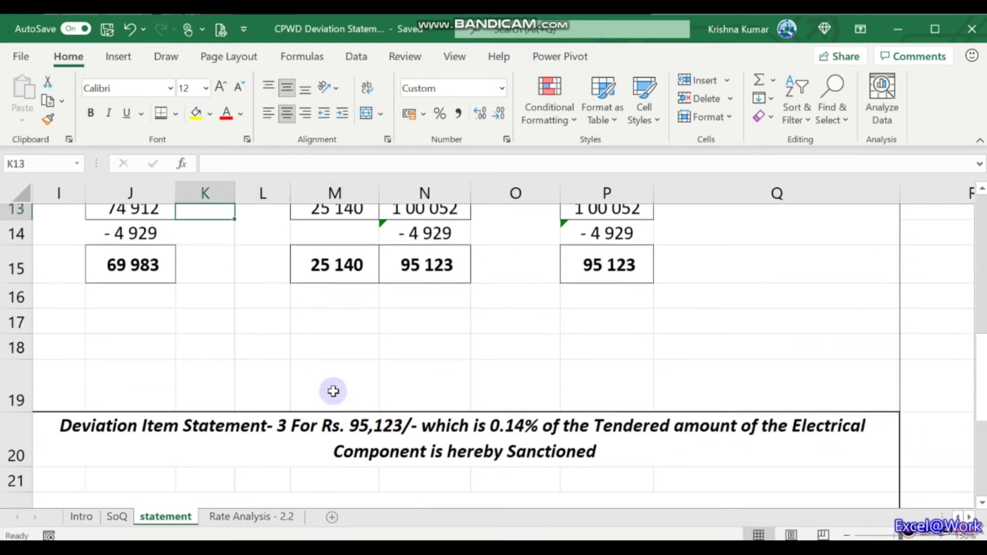
pyautogui.press('Up')
pyautogui.press('Right')
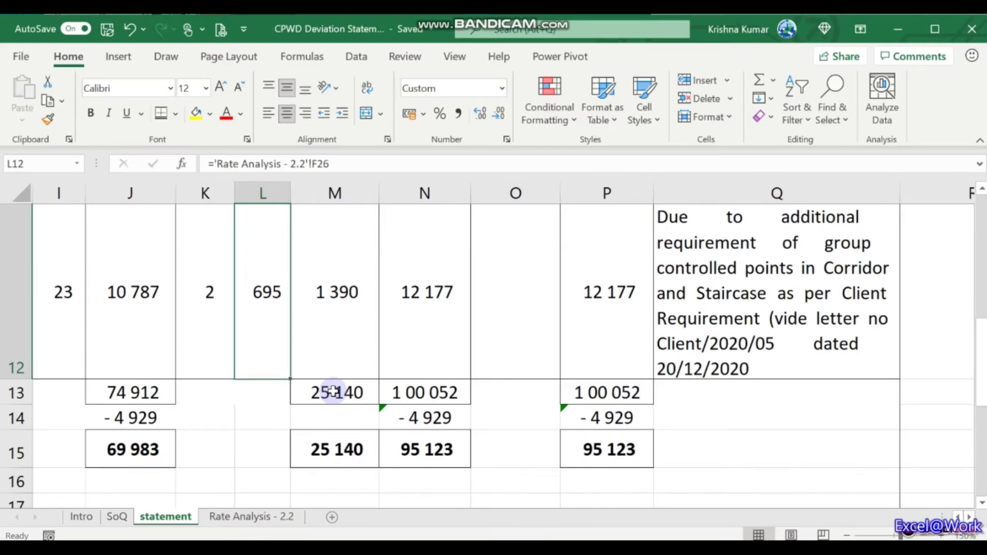
# - Examine the rate build-up in column F of the Rate Analysis - 2.2 sheet, going upward from the final rate
pyautogui.hotkey('ctrl', 'pagedown')
pyautogui.press('Right')
pyautogui.press('Right')
pyautogui.press('Up')
pyautogui.press('Up')
pyautogui.press('Up')
pyautogui.press('Up')
pyautogui.press('Up')
pyautogui.press('Up')
pyautogui.press('Up')
pyautogui.press('Up')
pyautogui.press('Up')
pyautogui.press('Up')
pyautogui.press('Up')
pyautogui.press('Up')
pyautogui.press('Up')
pyautogui.press('Up')
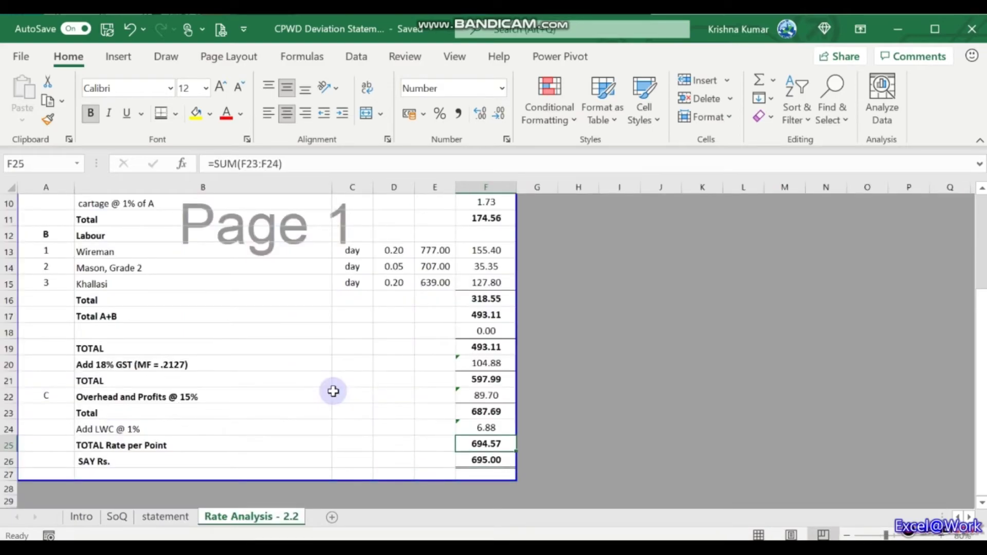
# - Set the rate of the 1.5 sq.mm copper conductor cable in E5 of the rate analysis to 11
pyautogui.press('Left')
pyautogui.press('Left')
pyautogui.press('Left')
pyautogui.press('Up')
pyautogui.press('Up')
pyautogui.press('Up')
pyautogui.press('Up')
pyautogui.press('Up')
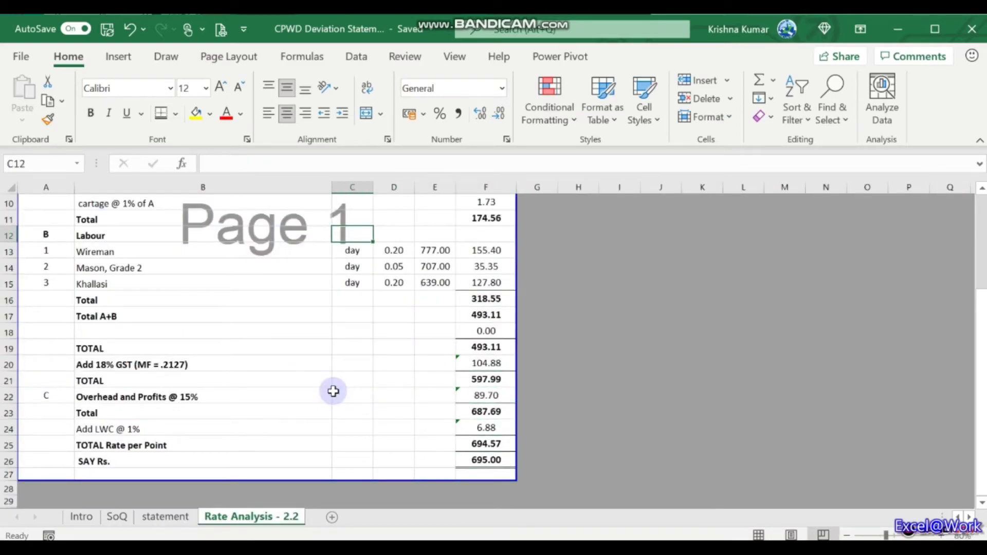
pyautogui.press('Right')
pyautogui.press('Right')
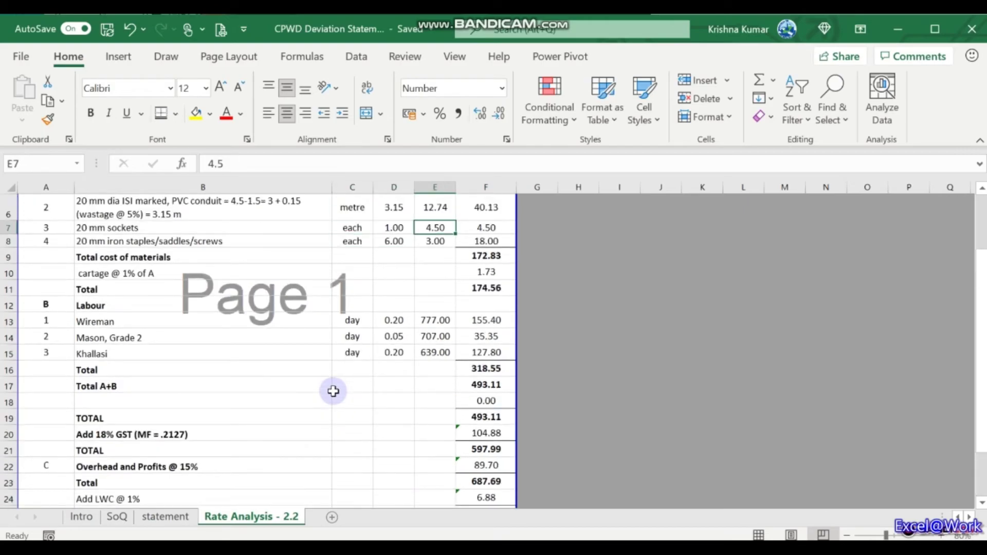
pyautogui.press('Up')
pyautogui.press('Up')
pyautogui.press('Up')
pyautogui.press('Up')
pyautogui.press('Up')
pyautogui.press('Down')
pyautogui.press('Down')
pyautogui.press('Down')
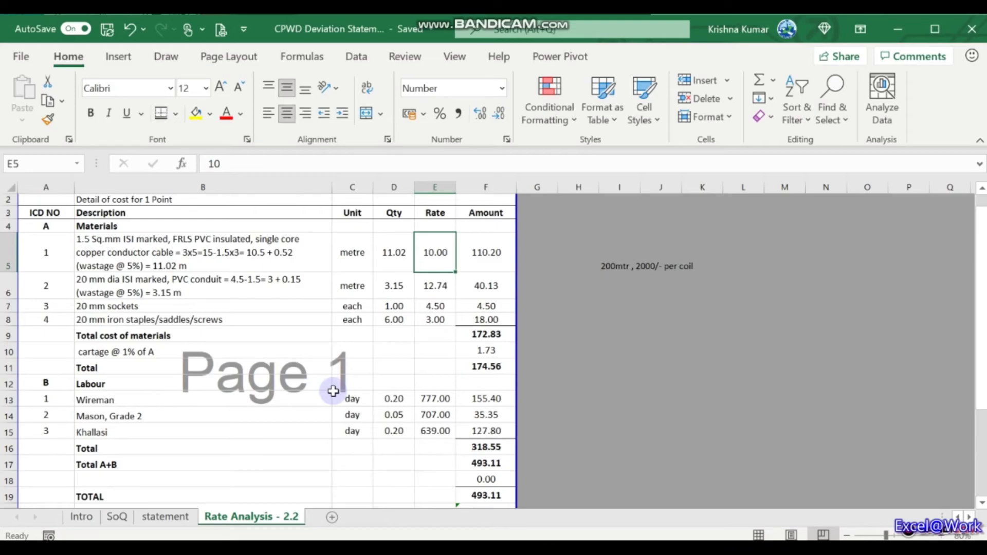
pyautogui.write('11')
pyautogui.press('Return')
# - Examine the material, labour and tax totals down to the rounded SAY Rs. rate in F26
pyautogui.press('Down')
pyautogui.press('Down')
pyautogui.press('Down')
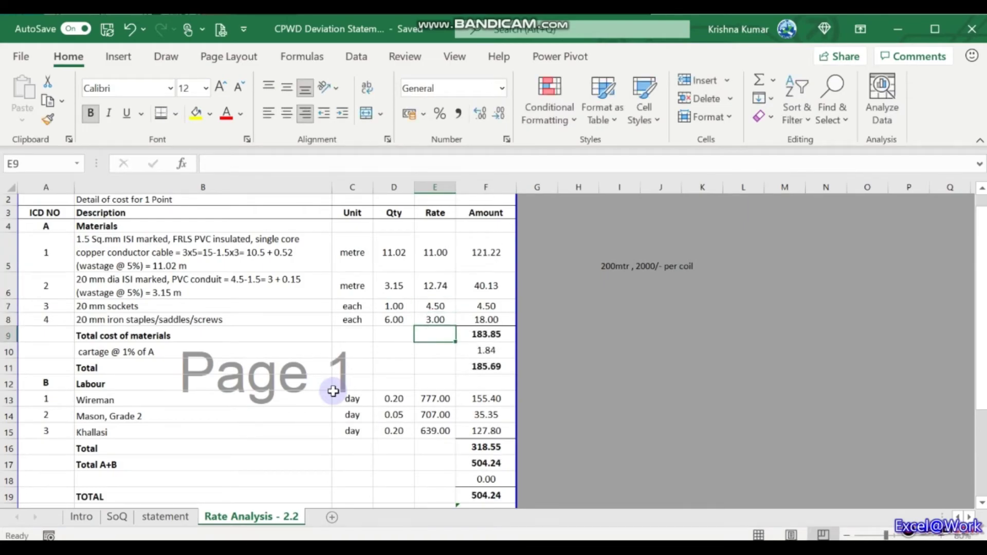
pyautogui.press('Down')
pyautogui.press('Down')
pyautogui.press('Down')
pyautogui.press('Down')
pyautogui.press('Down')
pyautogui.press('Down')
pyautogui.press('Down')
pyautogui.press('Down')
pyautogui.press('Down')
pyautogui.press('Down')
pyautogui.press('Down')
pyautogui.press('Down')
pyautogui.press('Down')
pyautogui.press('Down')
pyautogui.press('Down')
pyautogui.press('Down')
pyautogui.press('Down')
pyautogui.press('Down')
pyautogui.press('Right')
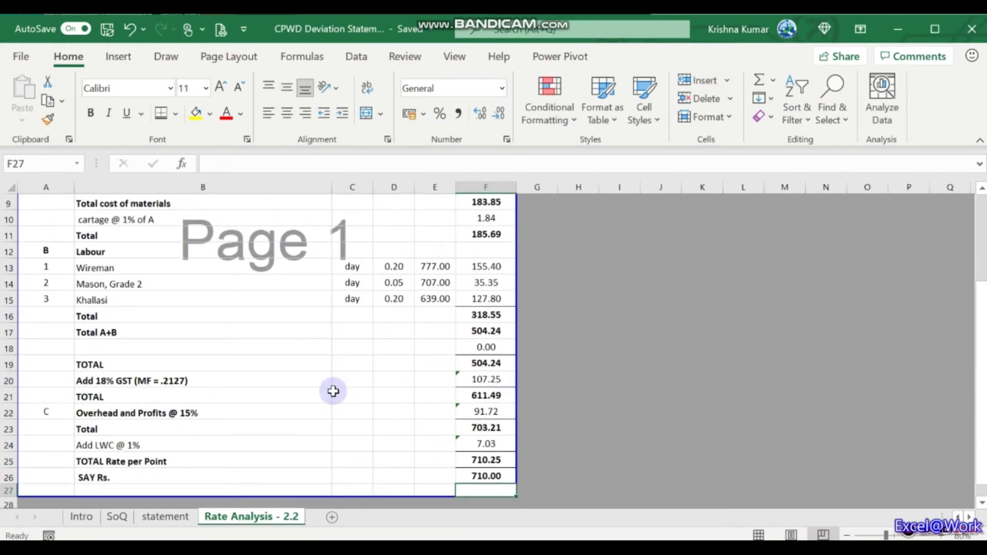
pyautogui.press('Up')
# - On the statement sheet, check the linked rate in L12 and the deviation total in N15
pyautogui.hotkey('ctrl', 'pageup')
pyautogui.press('Up')
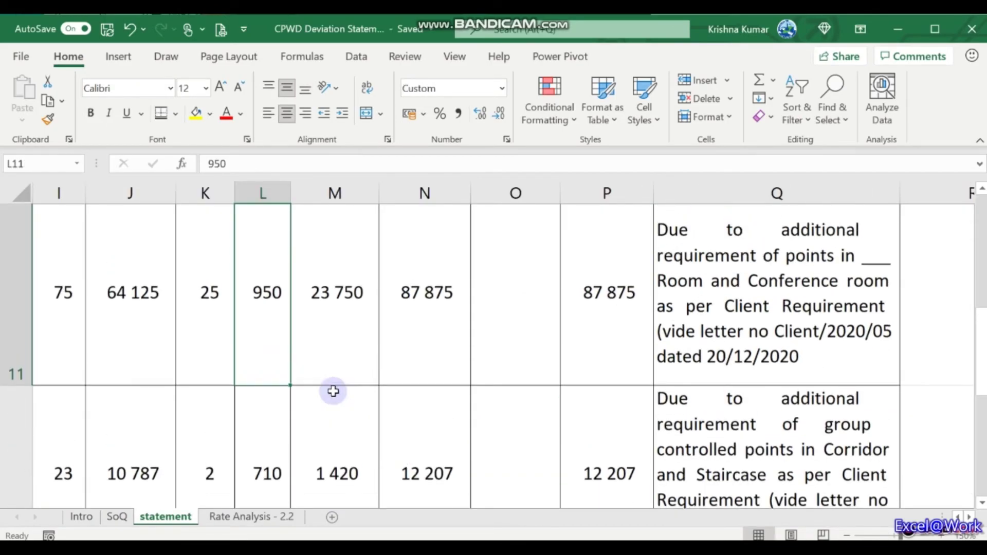
pyautogui.press('Down')
pyautogui.press('Right')
pyautogui.press('Left')
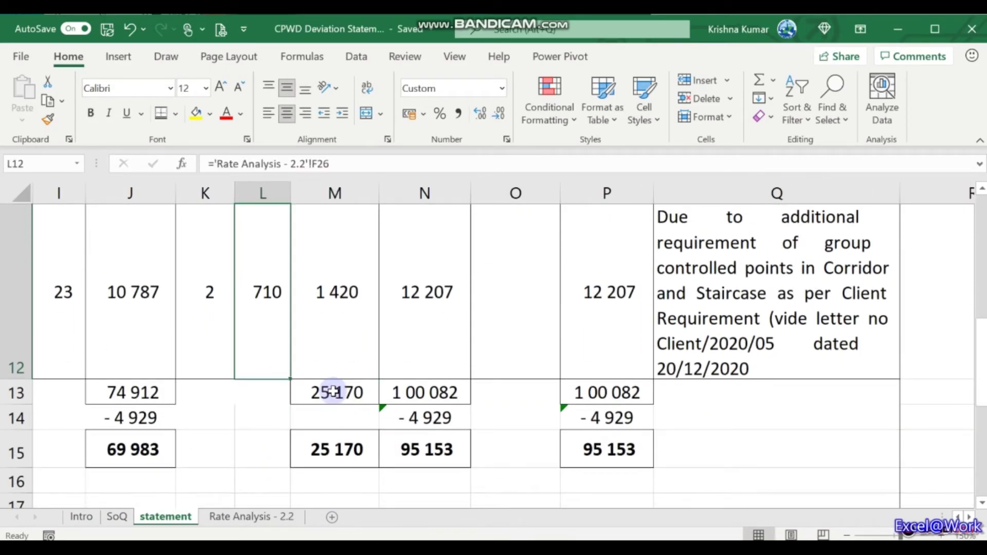
pyautogui.press('Down')
pyautogui.press('Down')
pyautogui.press('Right')
pyautogui.press('Right')
pyautogui.press('Down')
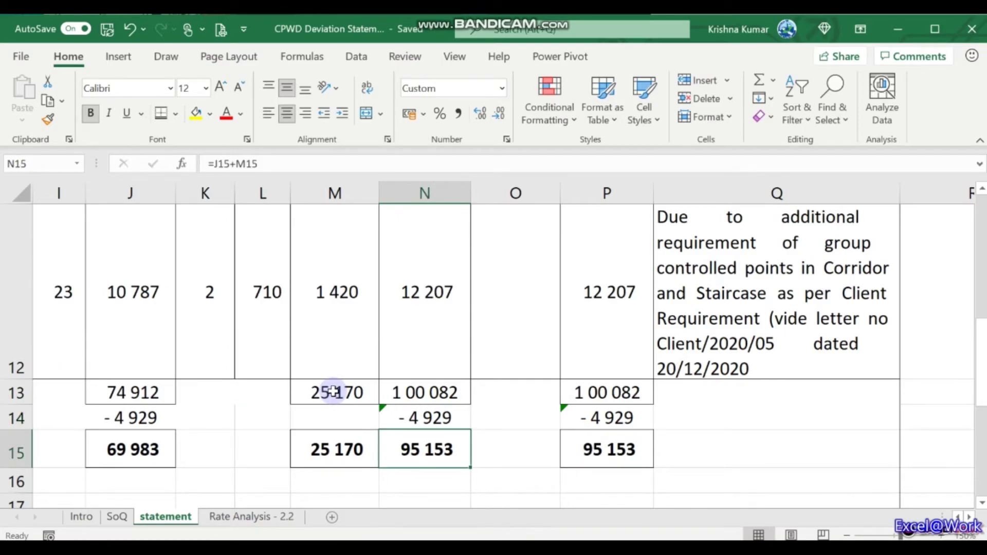
# - Set the copper conductor cable rate in E5 of the Rate Analysis - 2.2 sheet to 15
pyautogui.hotkey('ctrl', 'pagedown')
pyautogui.press('Up')
pyautogui.press('Up')
pyautogui.press('Up')
pyautogui.press('Up')
pyautogui.press('Up')
pyautogui.press('Up')
pyautogui.press('Up')
pyautogui.press('Up')
pyautogui.press('Up')
pyautogui.press('Up')
pyautogui.press('Up')
pyautogui.press('Up')
pyautogui.press('Up')
pyautogui.press('Up')
pyautogui.press('Up')
pyautogui.press('Up')
pyautogui.press('Up')
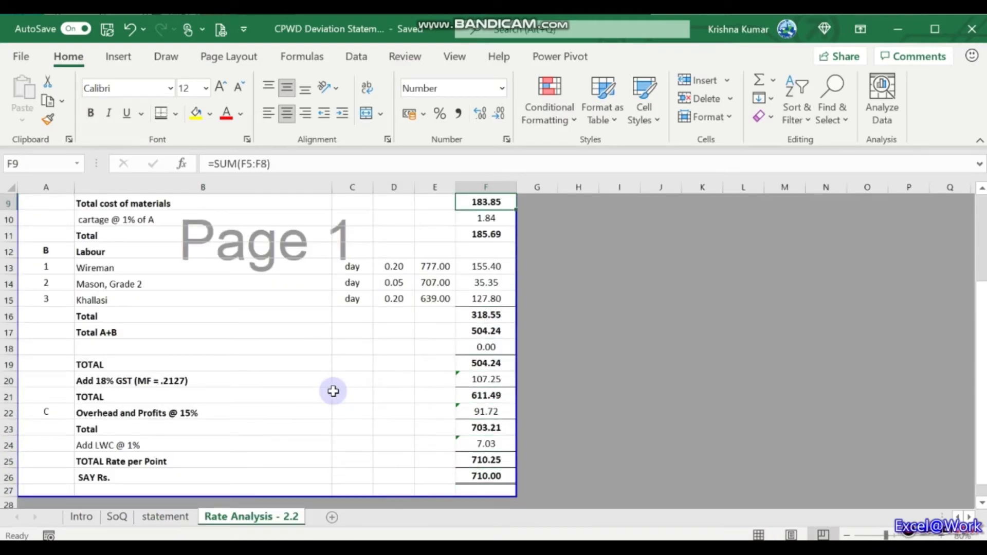
pyautogui.press('Up')
pyautogui.press('Up')
pyautogui.press('Up')
pyautogui.press('Up')
pyautogui.press('Up')
pyautogui.press('Up')
pyautogui.press('Up')
pyautogui.press('Up')
pyautogui.press('Down')
pyautogui.press('Down')
pyautogui.press('Down')
pyautogui.press('Down')
pyautogui.press('Left')
pyautogui.write('11')
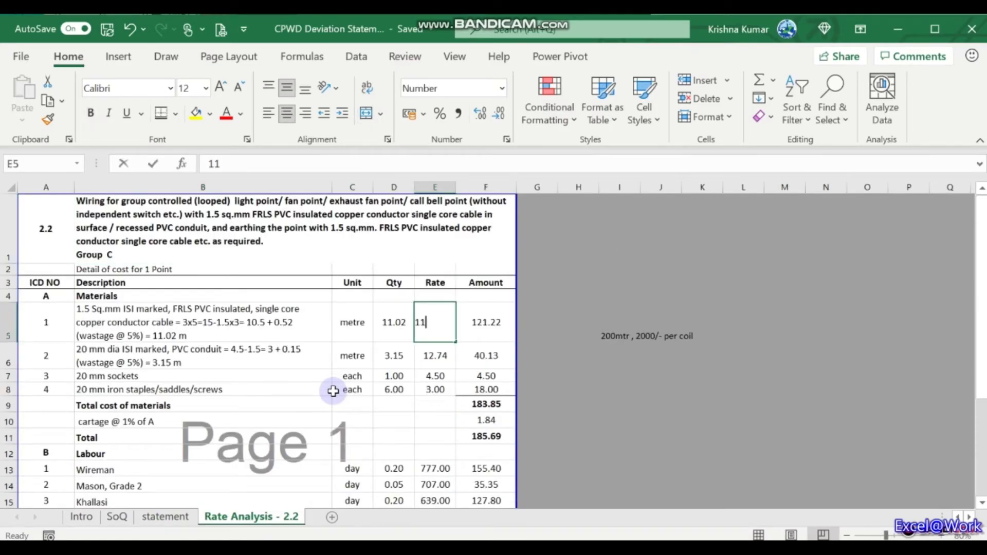
pyautogui.press('BackSpace')
pyautogui.write('5')
pyautogui.press('Return')
# - Go down the rate analysis from the cable rate to the final rate per point and review the recalculated amounts
pyautogui.press('Down')
pyautogui.press('Down')
pyautogui.press('Down')
pyautogui.press('Down')
pyautogui.press('Down')
pyautogui.press('Down')
pyautogui.press('Down')
pyautogui.press('Down')
pyautogui.press('Down')
pyautogui.press('Down')
pyautogui.press('Down')
pyautogui.press('Down')
pyautogui.press('Down')
pyautogui.press('Down')
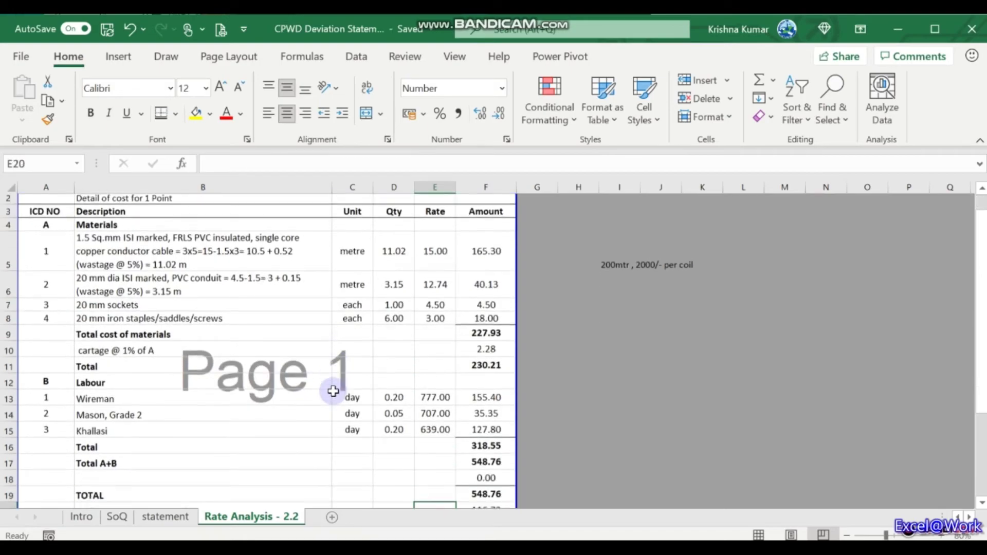
pyautogui.press('Down')
pyautogui.press('Down')
pyautogui.press('Down')
pyautogui.press('Down')
pyautogui.press('Down')
pyautogui.press('Right')
# - On the statement sheet, compare the deviation totals in row 15 with the amount in the I20 sanction text
pyautogui.hotkey('ctrl', 'pageup')
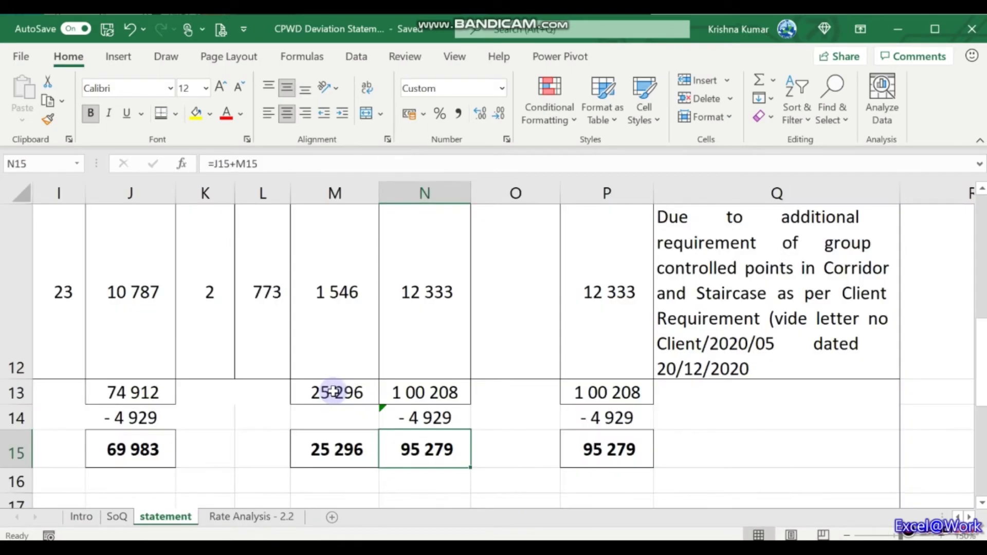
pyautogui.press('Down')
pyautogui.press('Down')
pyautogui.press('Up')
pyautogui.press('Up')
pyautogui.press('Down')
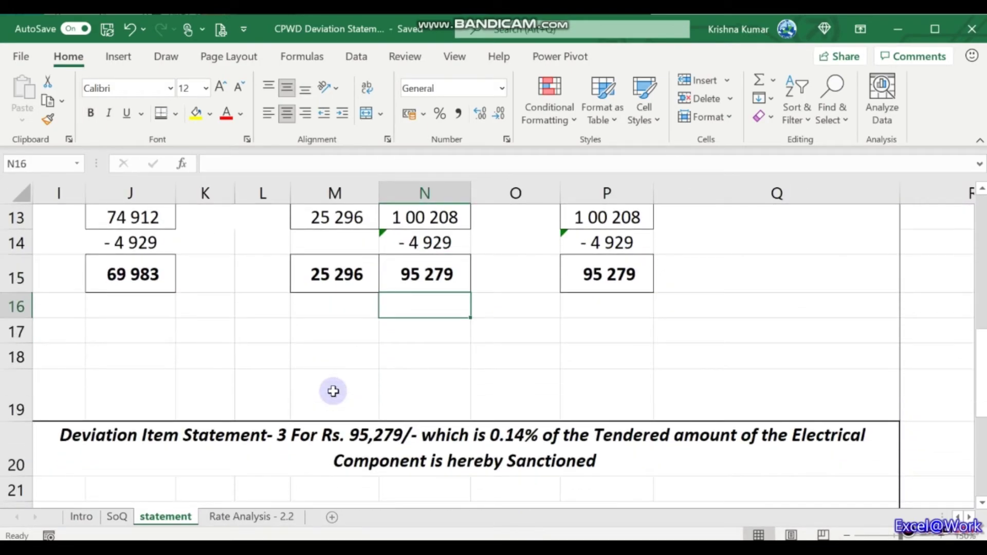
pyautogui.press('Down')
pyautogui.press('Down')
pyautogui.press('Up')
pyautogui.press('Up')
pyautogui.press('Up')
pyautogui.press('Down')
pyautogui.press('Down')
pyautogui.press('Down')
pyautogui.press('Down')
pyautogui.press('Down')
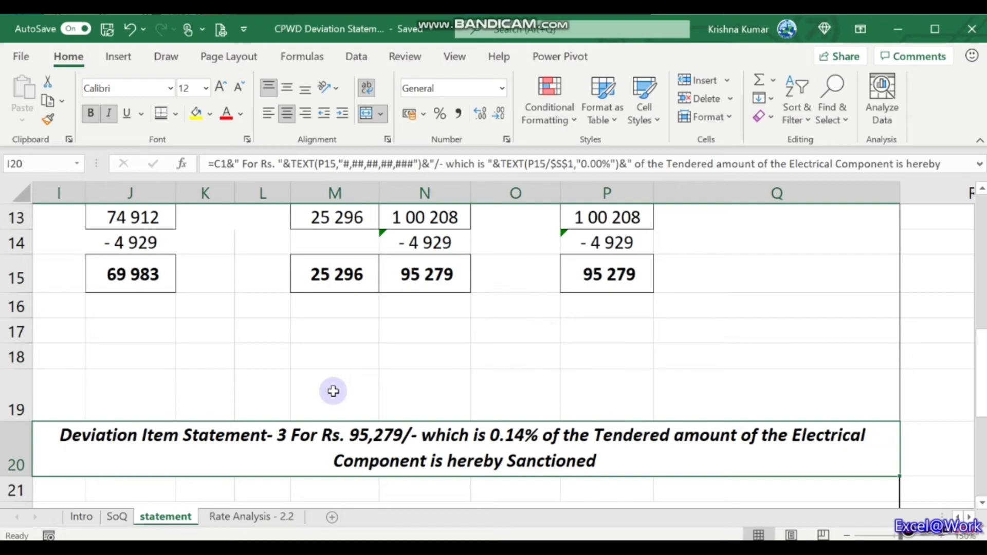
# - Undo both cable rate changes in E5 of the Rate Analysis - 2.2 sheet
pyautogui.hotkey('ctrl', 'pagedown')
pyautogui.hotkey('ctrl', 'z')
pyautogui.hotkey('ctrl', 'z')
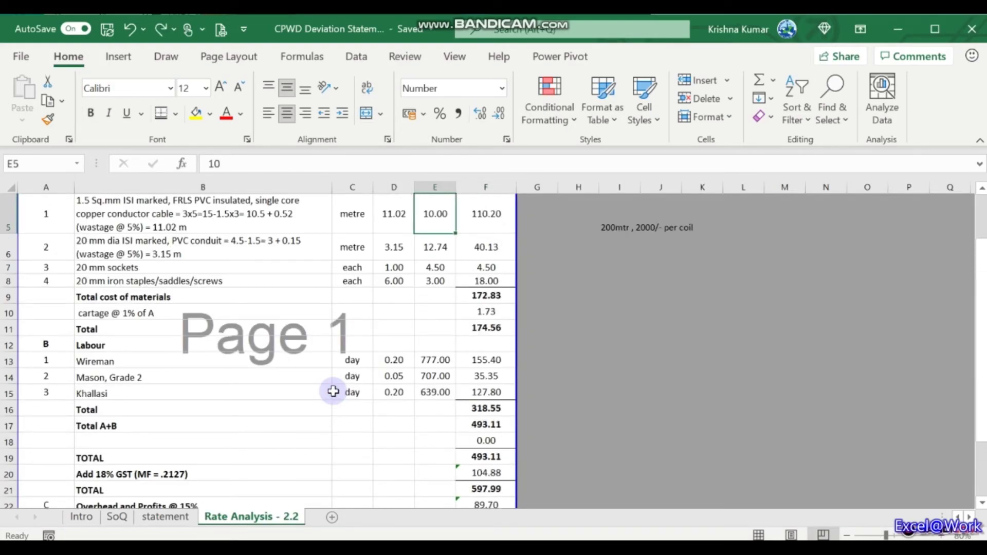
# - Keep undoing the earlier edits on the statement sheet, back to the agency line in C3
pyautogui.hotkey('ctrl', 'z')
pyautogui.hotkey('ctrl', 'z')
pyautogui.hotkey('ctrl', 'z')
pyautogui.hotkey('ctrl', 'z')
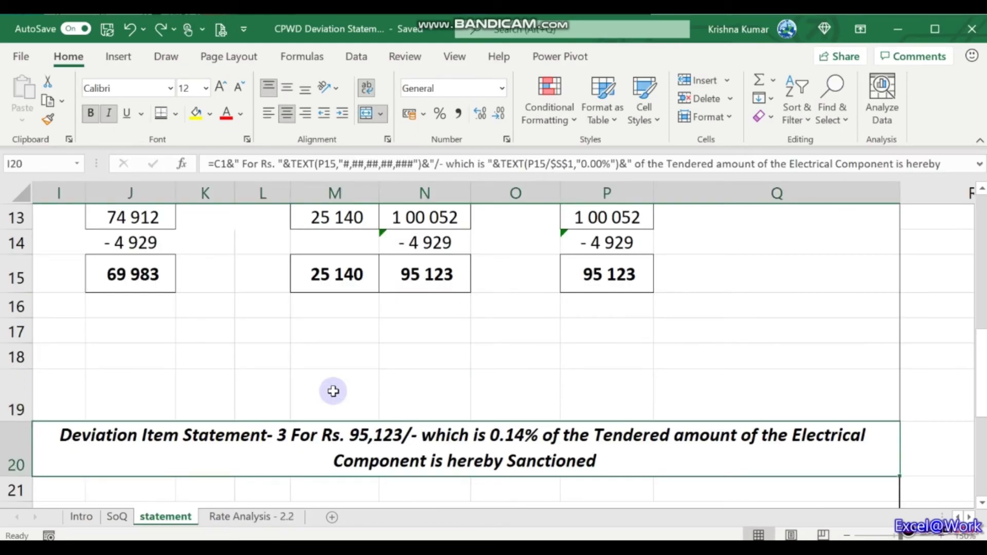
pyautogui.hotkey('ctrl', 'z')
pyautogui.hotkey('ctrl', 'z')
pyautogui.hotkey('ctrl', 'z')
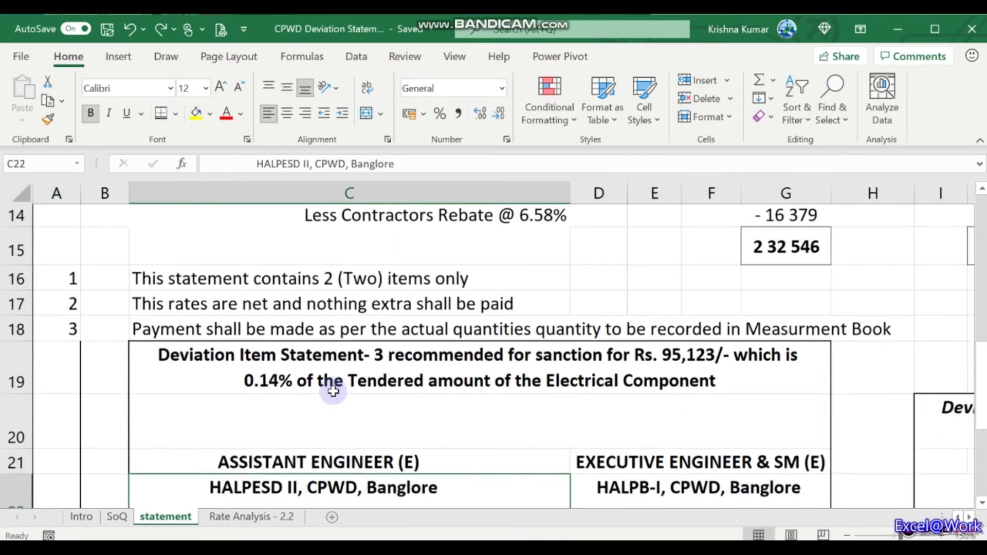
pyautogui.hotkey('ctrl', 'z')
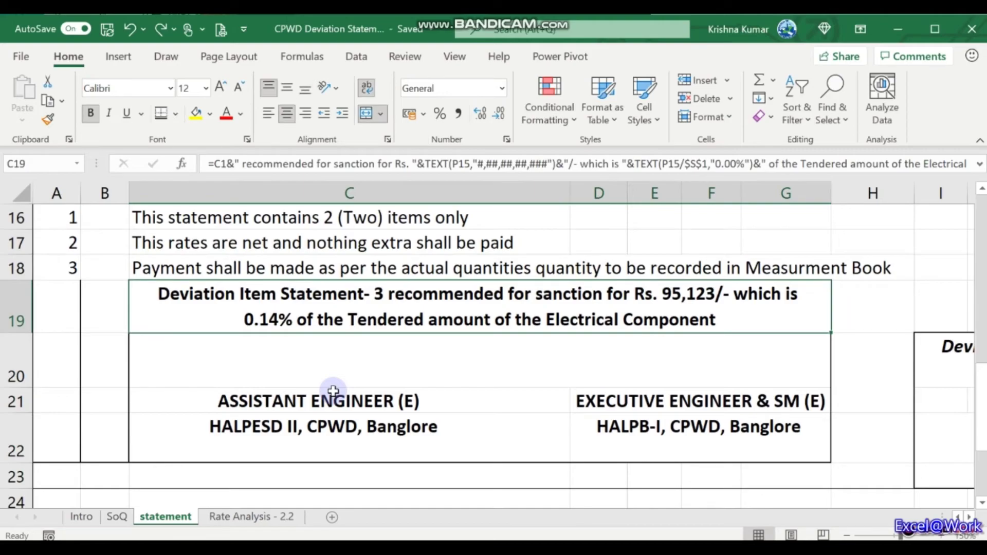
pyautogui.hotkey('ctrl', 'z')
pyautogui.hotkey('ctrl', 'z')
pyautogui.hotkey('ctrl', 'z')
pyautogui.hotkey('ctrl', 'z')
pyautogui.hotkey('ctrl', 'z')
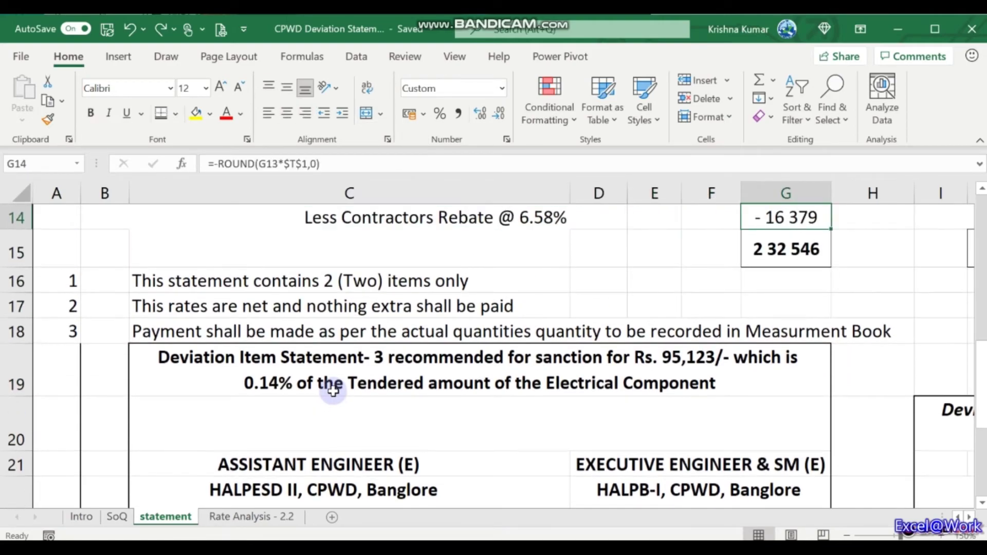
pyautogui.hotkey('ctrl', 'z')
pyautogui.hotkey('ctrl', 'z')
pyautogui.hotkey('ctrl', 'z')
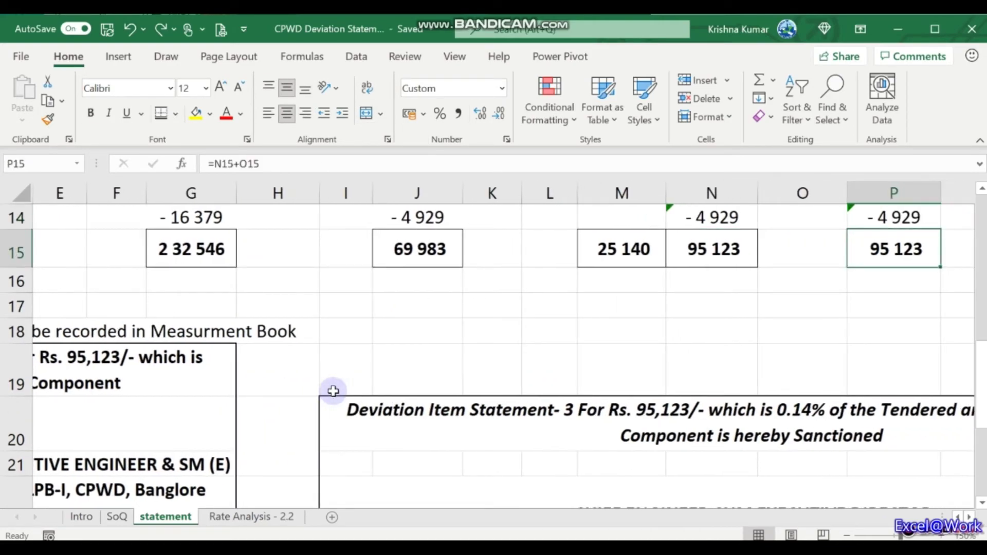
pyautogui.hotkey('ctrl', 'z')
pyautogui.hotkey('ctrl', 'z')
pyautogui.hotkey('ctrl', 'z')
pyautogui.hotkey('ctrl', 'z')
pyautogui.hotkey('ctrl', 'z')
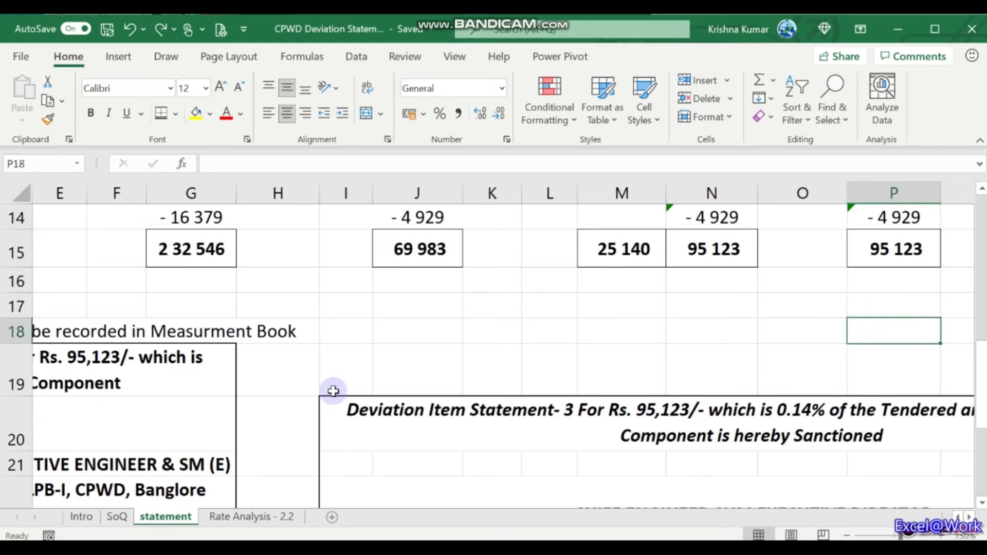
pyautogui.hotkey('ctrl', 'z')
pyautogui.hotkey('ctrl', 'z')
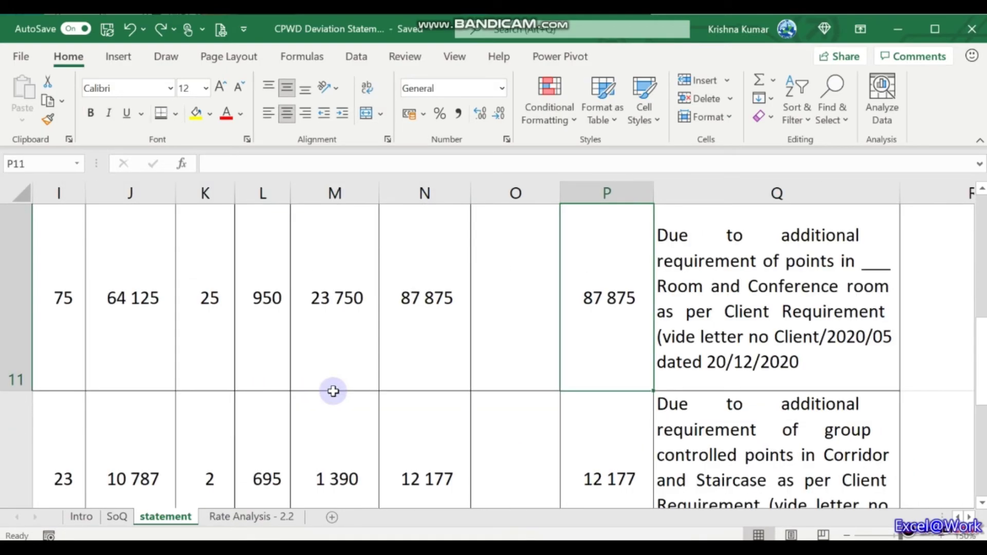
pyautogui.hotkey('ctrl', 'z')
pyautogui.hotkey('ctrl', 'z')
pyautogui.hotkey('ctrl', 'z')
pyautogui.hotkey('ctrl', 'z')
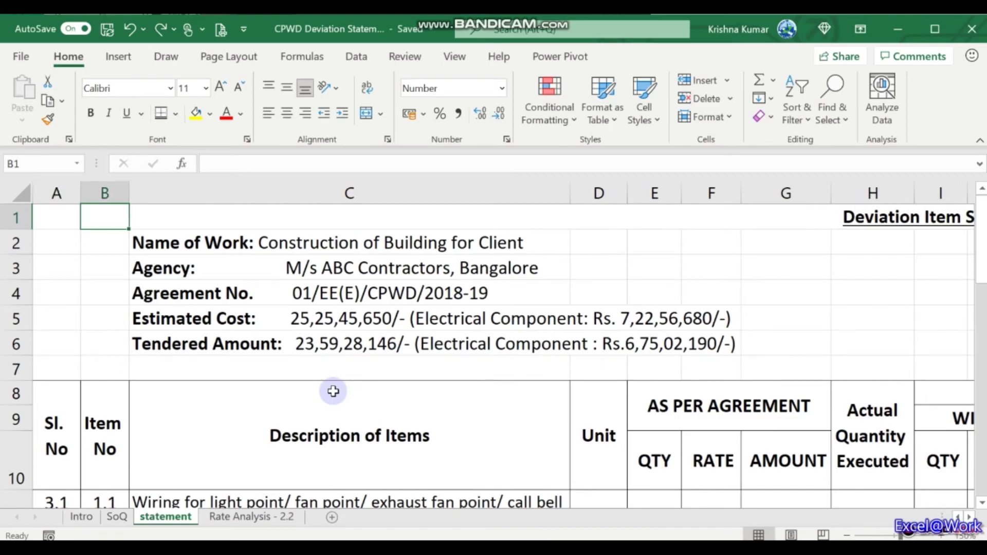
pyautogui.hotkey('ctrl', 'z')
pyautogui.hotkey('ctrl', 'z')
pyautogui.hotkey('ctrl', 'z')
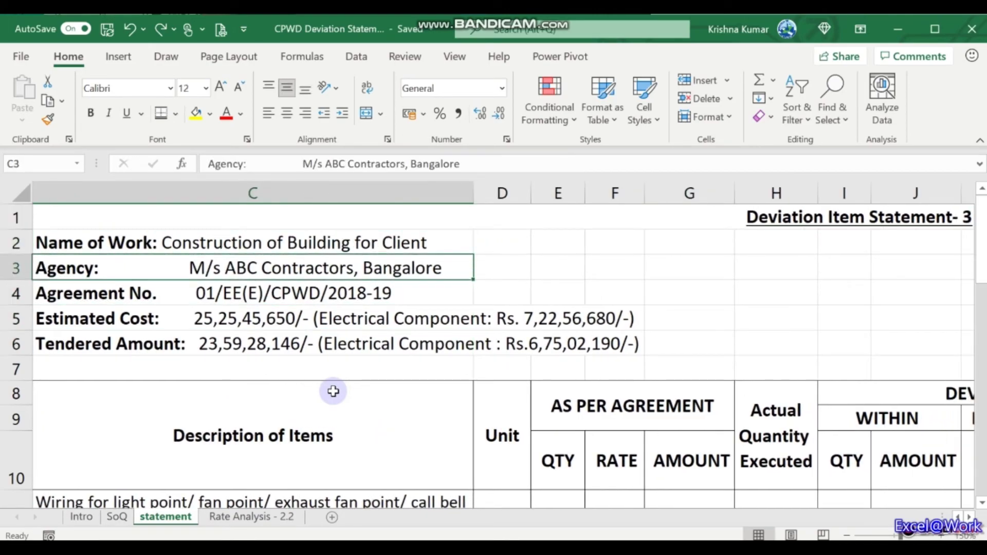
# - Review the statement's header lines down to the tendered amount, and the title in row 1
pyautogui.press('Down')
pyautogui.press('Down')
pyautogui.press('Down')
pyautogui.press('Right')
pyautogui.press('Right')
pyautogui.press('Right')
pyautogui.press('Right')
pyautogui.press('Right')
pyautogui.press('Right')
pyautogui.press('Right')
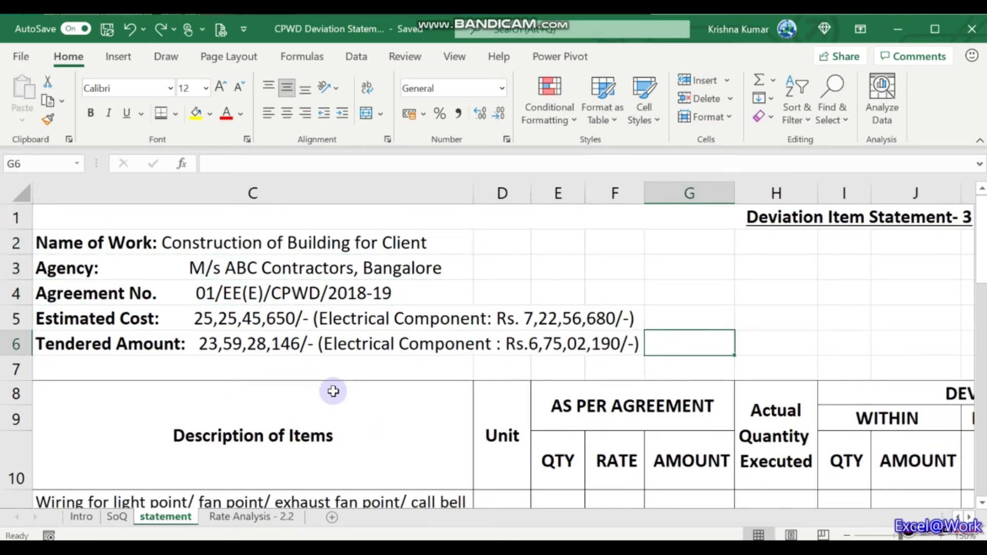
pyautogui.press('Right')
pyautogui.press('Right')
pyautogui.press('Right')
pyautogui.press('Up')
pyautogui.press('Up')
pyautogui.press('Up')
pyautogui.press('Up')
pyautogui.press('Up')
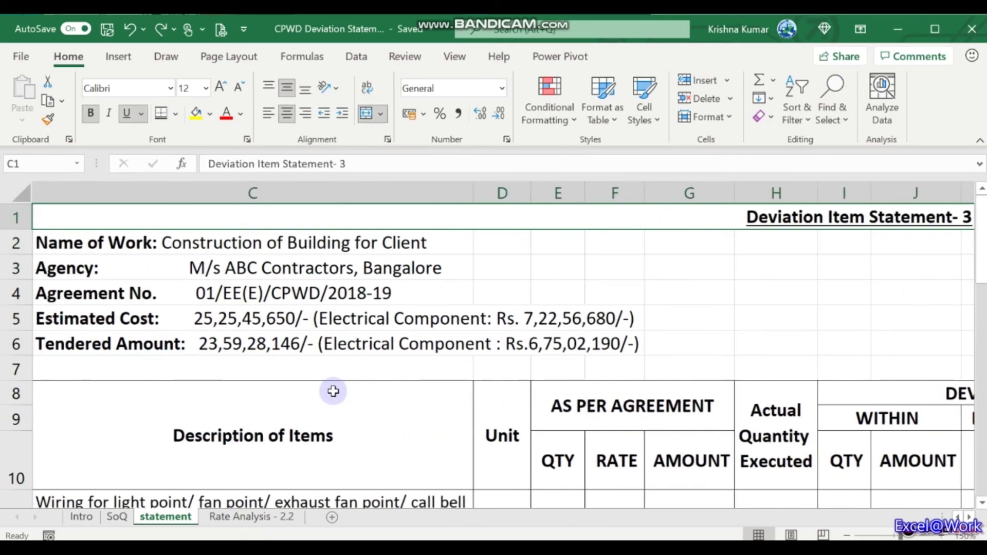
# - Go to the table of earlier sanctions beside the header and look over its agreement cost and deviation statement numbers
pyautogui.press('Right')
pyautogui.press('Down')
pyautogui.press('Down')
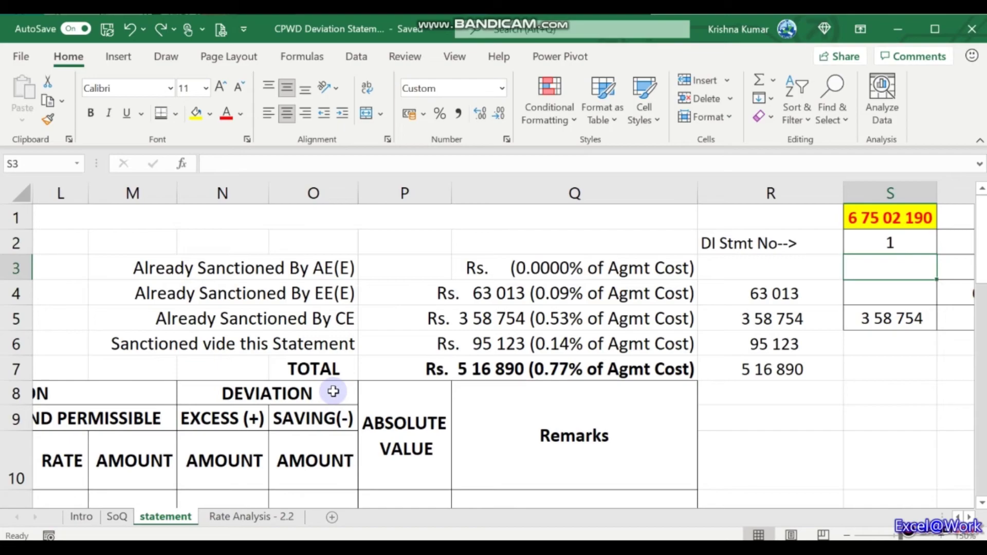
pyautogui.press('Up')
pyautogui.press('Up')
pyautogui.press('Down')
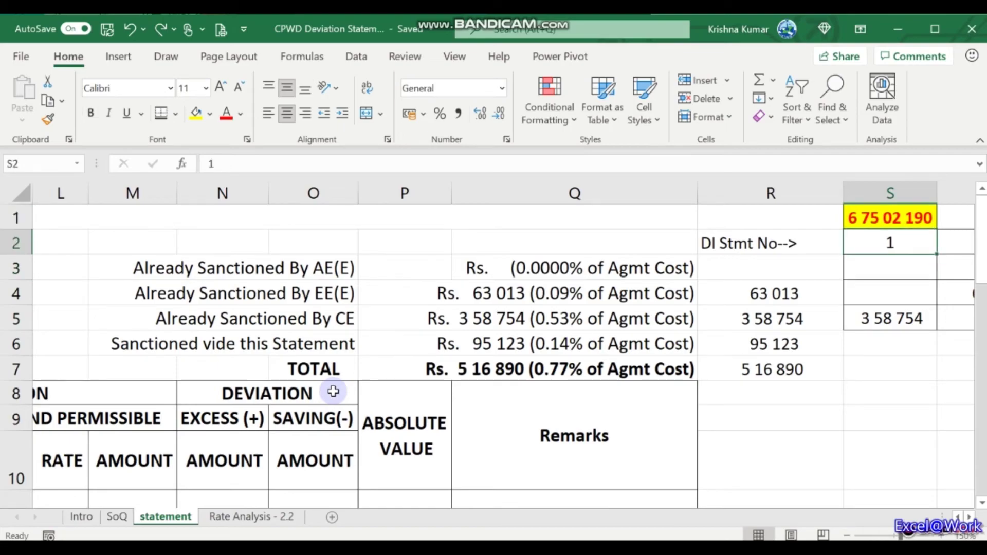
pyautogui.press('Right')
pyautogui.press('Right')
pyautogui.press('Right')
pyautogui.press('Left')
pyautogui.press('Left')
pyautogui.press('Left')
pyautogui.press('Down')
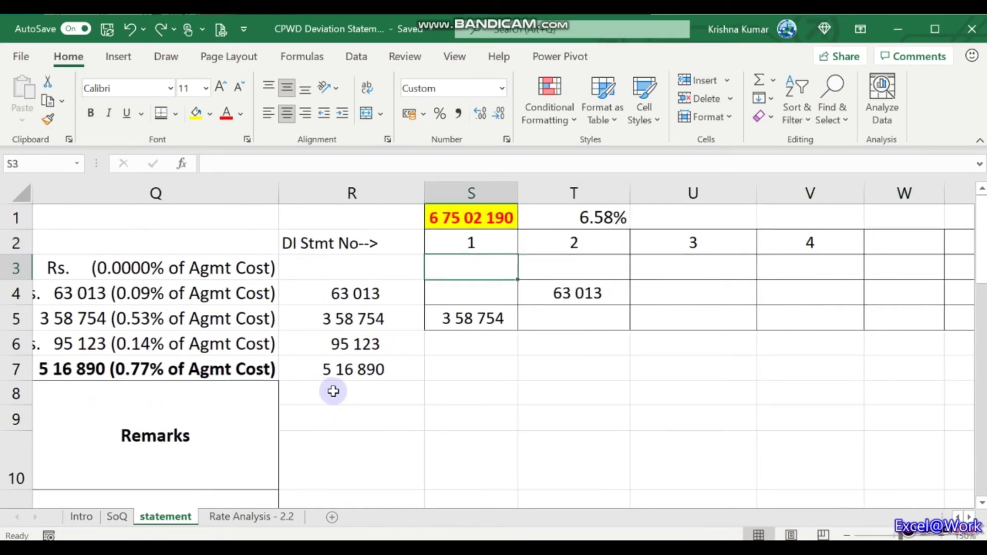
# - Examine the earlier sanctioned amounts entered under deviation statements 1 and 2 in S5 and T4
pyautogui.press('Down')
pyautogui.press('Down')
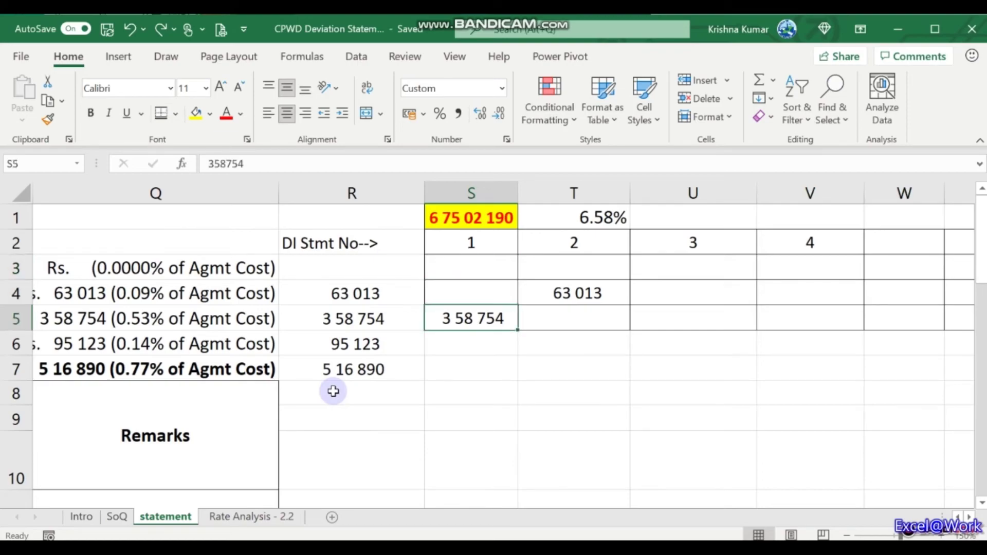
pyautogui.press('Up')
pyautogui.press('Up')
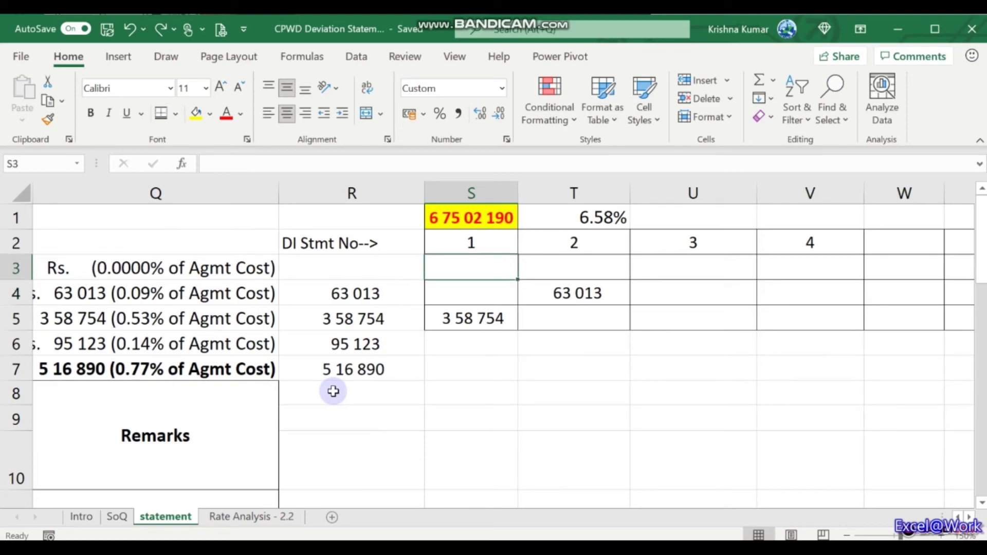
pyautogui.press('Down')
pyautogui.press('Right')
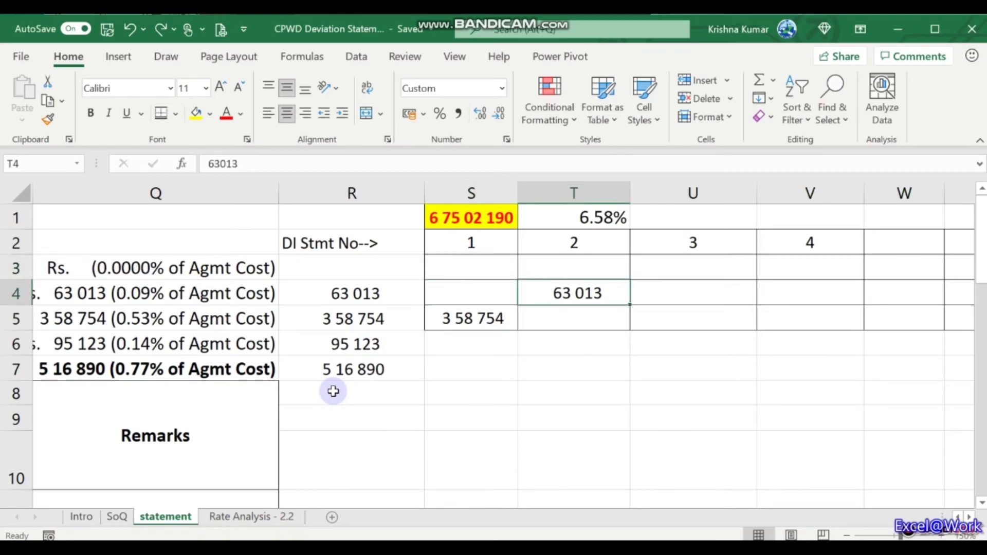
pyautogui.press('Down')
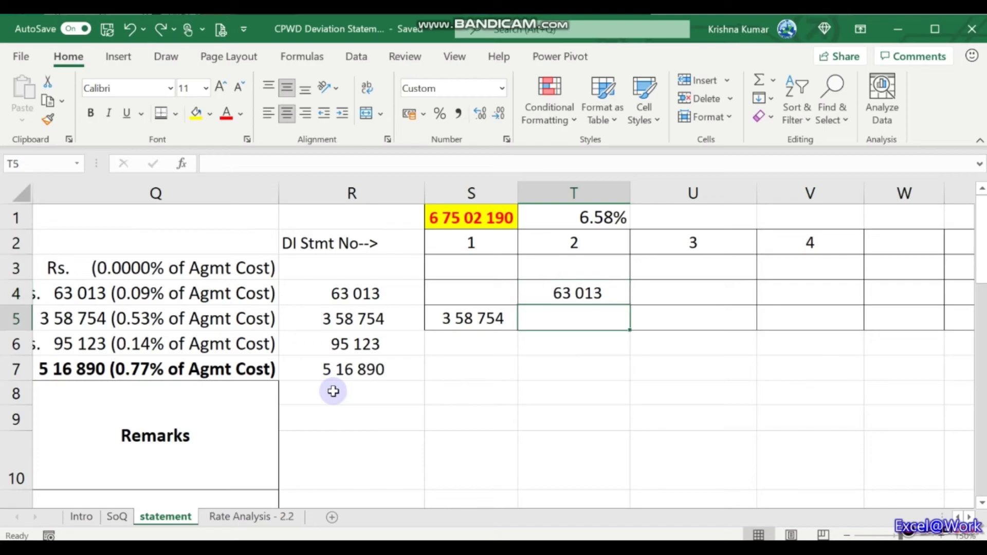
pyautogui.press('Left')
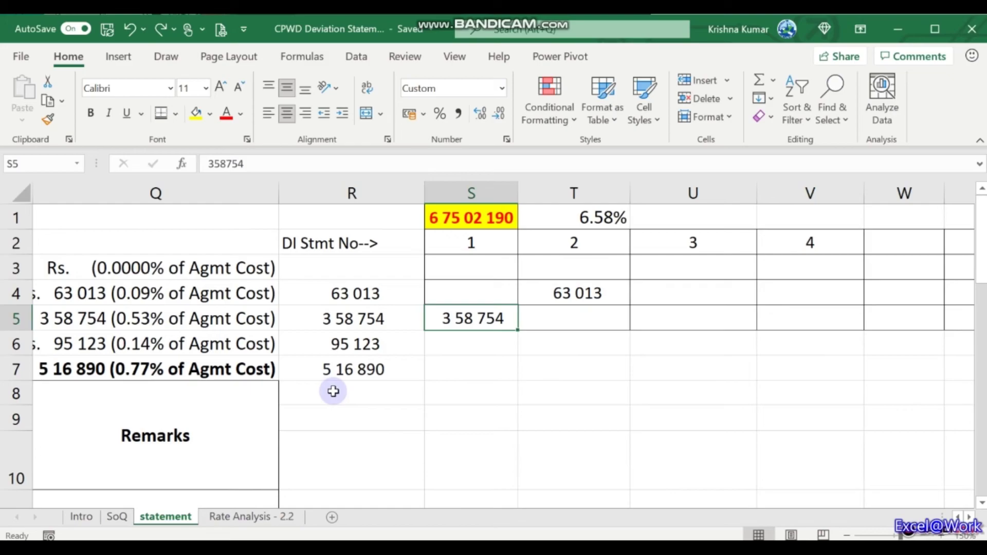
# - Match the sanctioning authority label in O5 to its row, and inspect the sum formula in R4 without changing it
pyautogui.press('Left')
pyautogui.press('Left')
pyautogui.press('Left')
pyautogui.press('Left')
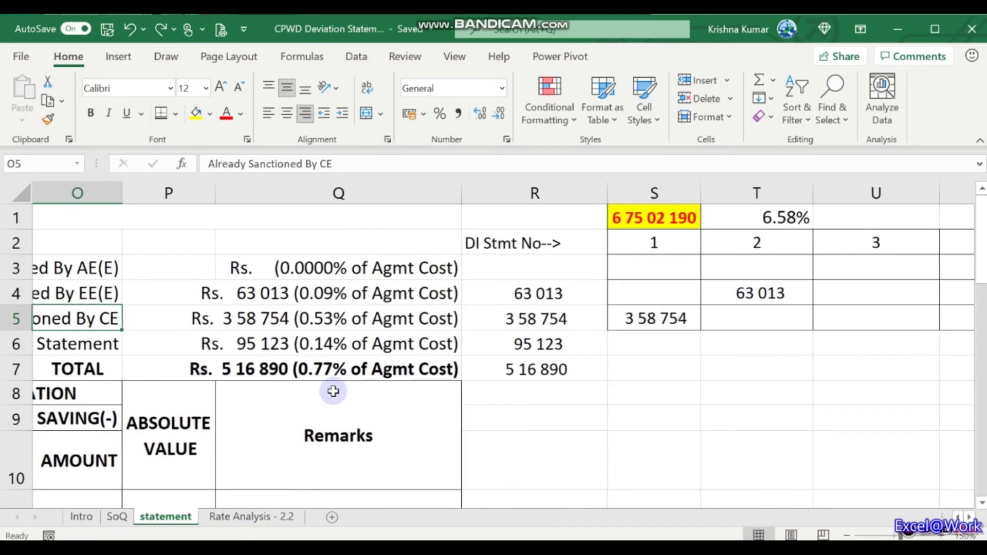
pyautogui.press('Right')
pyautogui.press('Right')
pyautogui.press('Right')
pyautogui.press('Up')
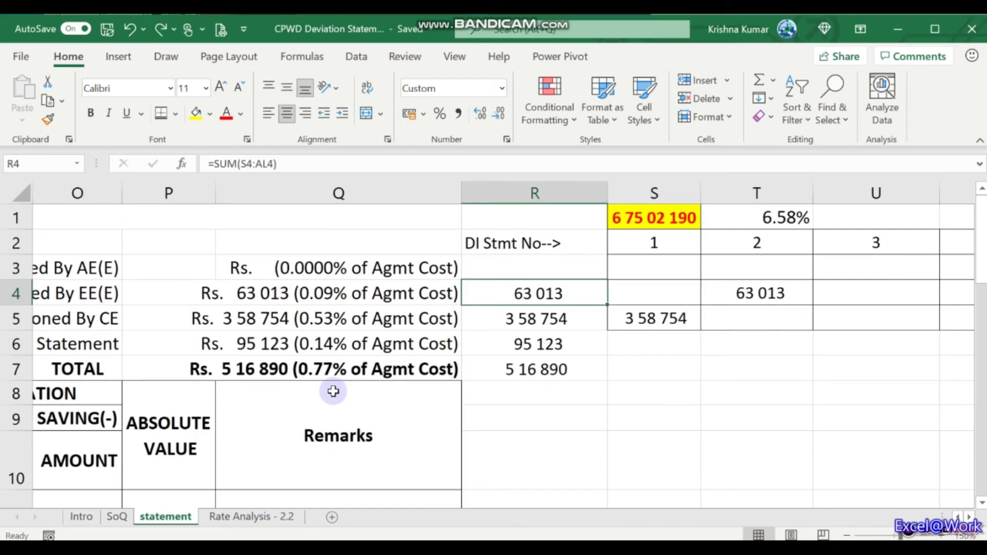
pyautogui.press('F2')
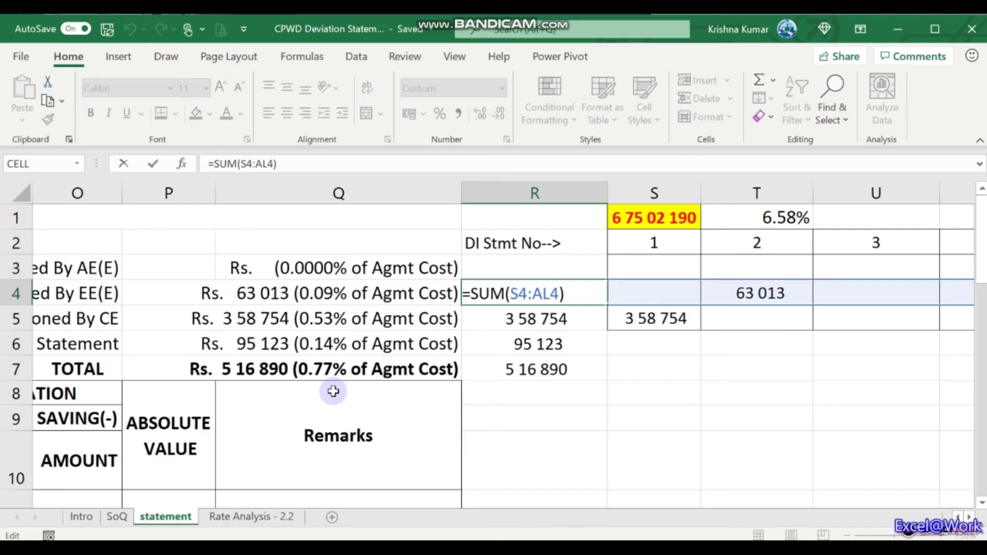
pyautogui.press('Escape')
# - Look across the row 4 columns reserved for further deviation statements as far as AB, and return to statement 1 in S2
pyautogui.press('Right')
pyautogui.press('Right')
pyautogui.press('Right')
pyautogui.press('Right')
pyautogui.press('Right')
pyautogui.press('Right')
pyautogui.press('Right')
pyautogui.press('Right')
pyautogui.press('Right')
pyautogui.press('Right')
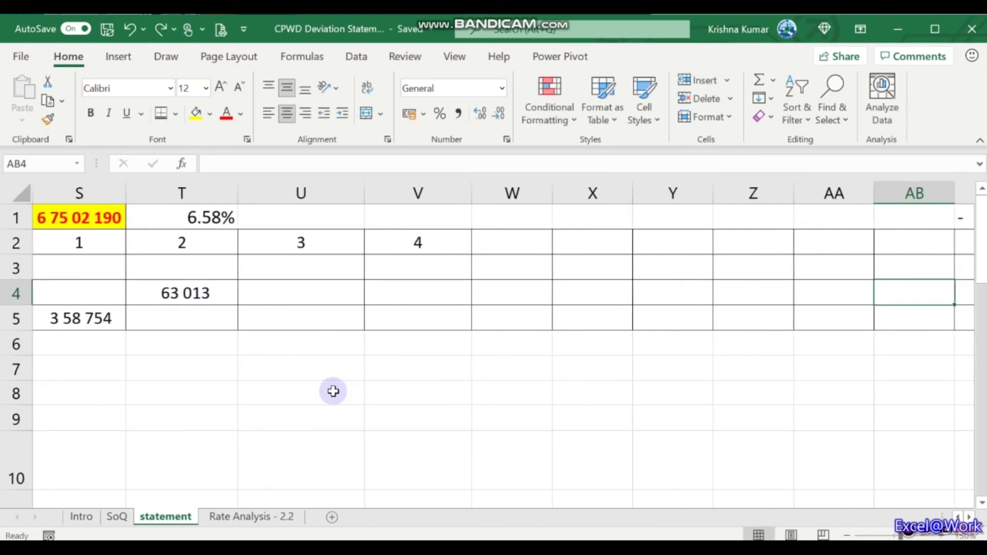
pyautogui.press('Up')
pyautogui.press('Up')
pyautogui.press('Left')
pyautogui.press('Left')
pyautogui.press('Left')
pyautogui.press('Left')
pyautogui.press('Left')
pyautogui.press('Left')
pyautogui.press('Left')
pyautogui.press('Left')
pyautogui.press('Left')
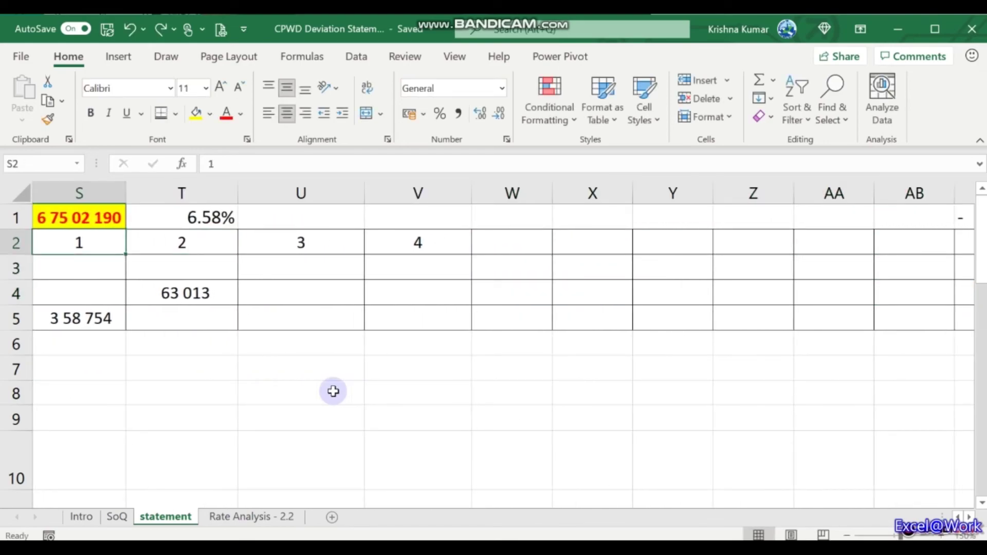
# - Go through the deviation statement numbers in row 2 and back to their label, ending at S4
pyautogui.press('Right')
pyautogui.press('Right')
pyautogui.press('Right')
pyautogui.press('Right')
pyautogui.press('Left')
pyautogui.press('Left')
pyautogui.press('Left')
pyautogui.press('Left')
pyautogui.press('Left')
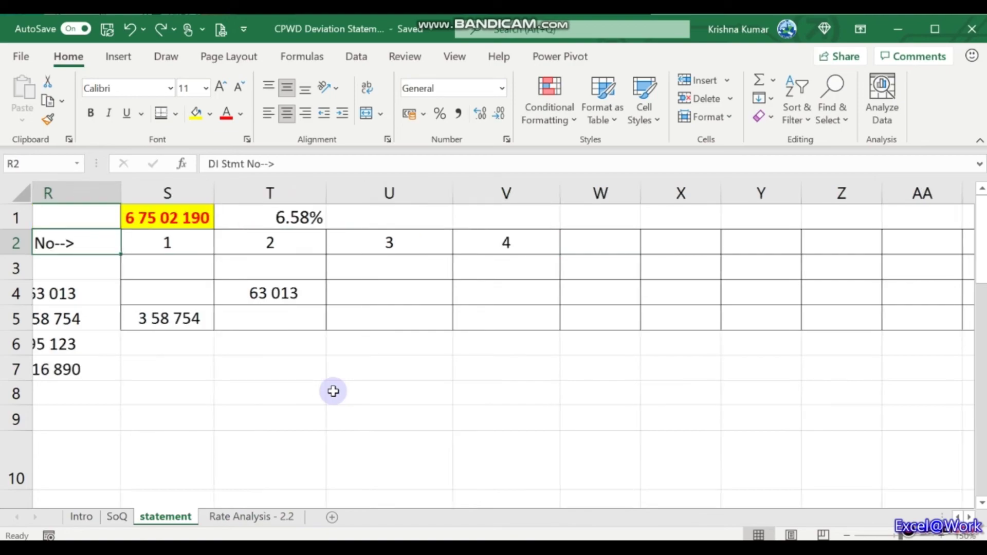
pyautogui.press('Down')
pyautogui.press('Down')
pyautogui.press('Right')
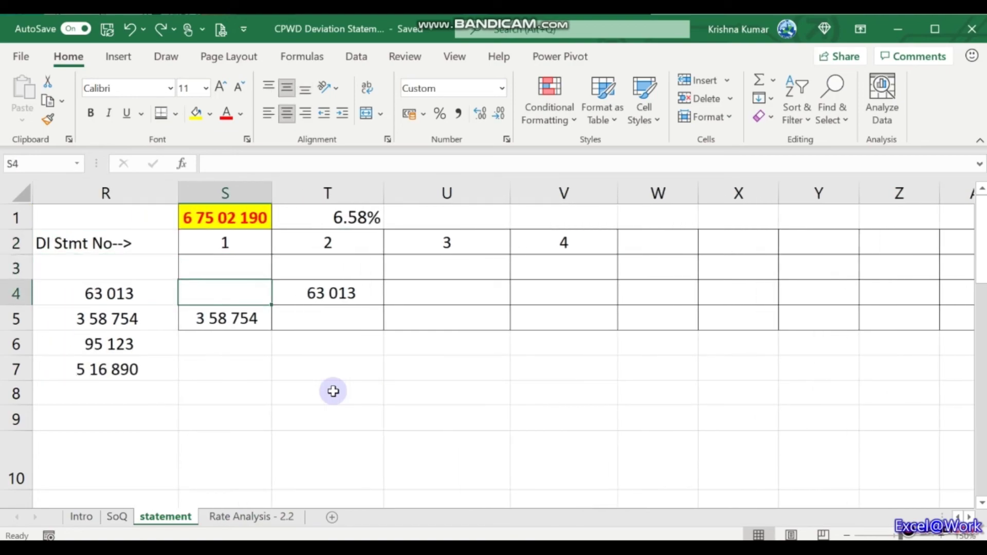
# - Inspect the row sum formulas in R4 and R5 that total the earlier sanctioned amounts
pyautogui.press('Down')
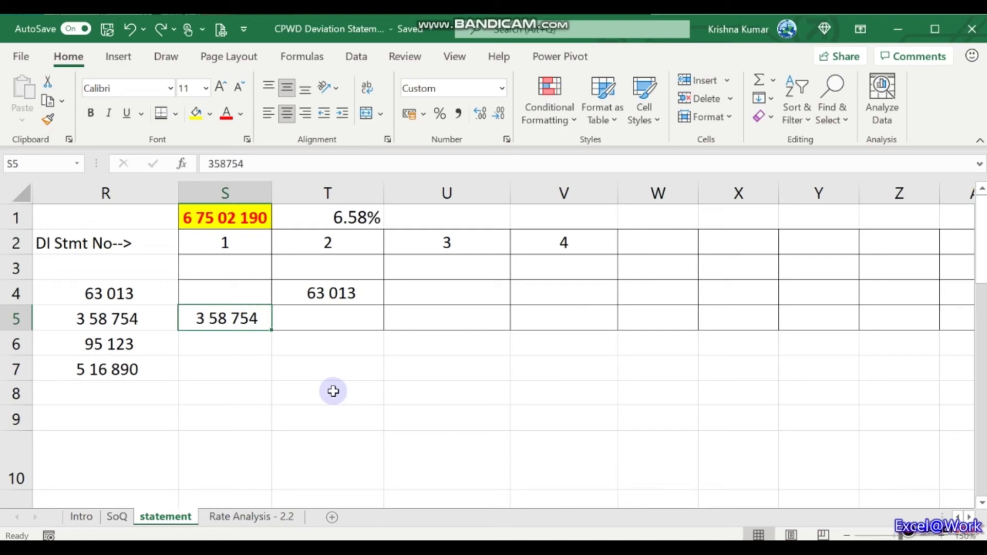
pyautogui.press('Left')
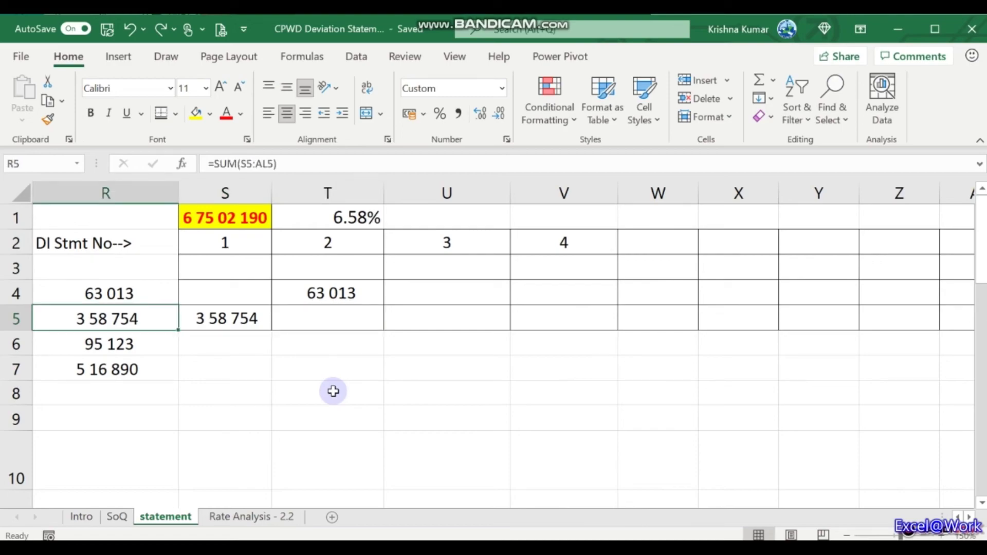
pyautogui.press('Up')
pyautogui.press('F2')
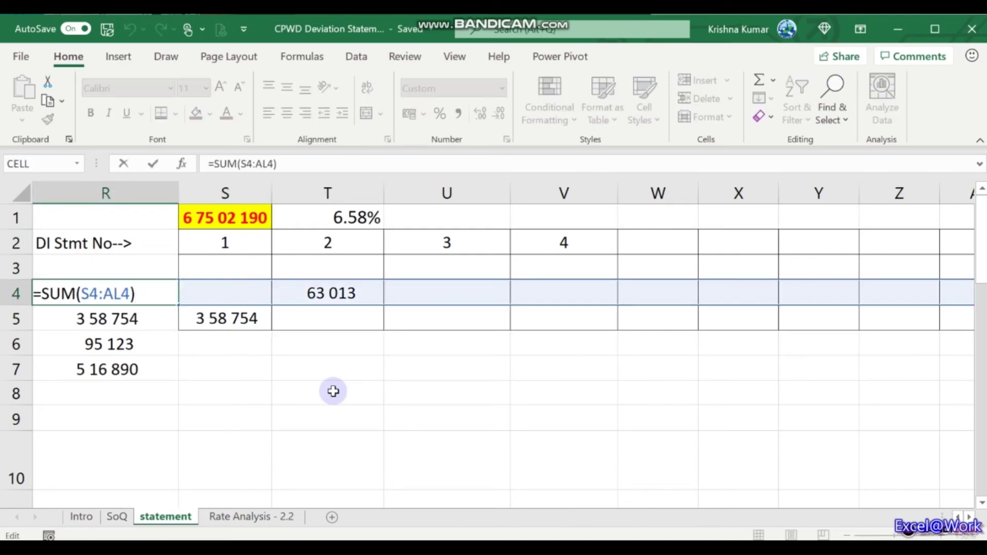
pyautogui.press('Return')
pyautogui.press('F2')
pyautogui.press('Escape')
pyautogui.press('Down')
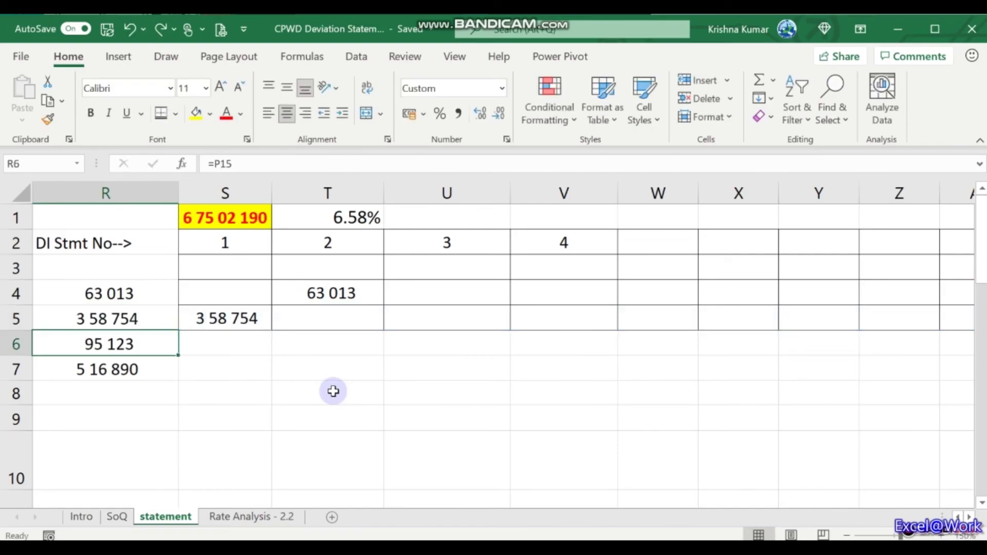
# - Trace the R6 amount for this statement to its source, the absolute value total in P15
pyautogui.hscroll(-3, 333, 391)
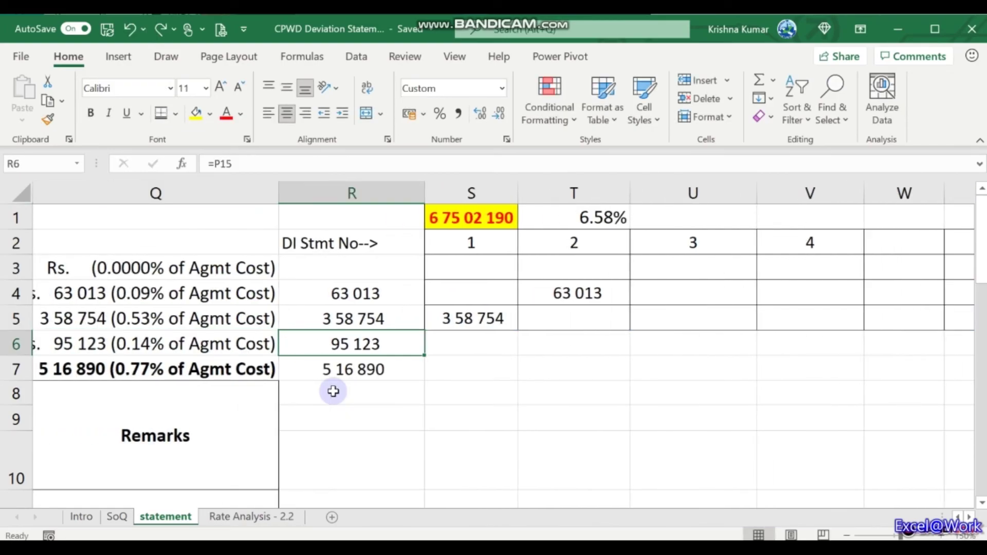
pyautogui.press('Down')
pyautogui.press('Down')
pyautogui.press('Down')
pyautogui.press('Down')
pyautogui.press('Down')
pyautogui.press('Down')
pyautogui.press('Down')
pyautogui.press('Down')
pyautogui.press('Down')
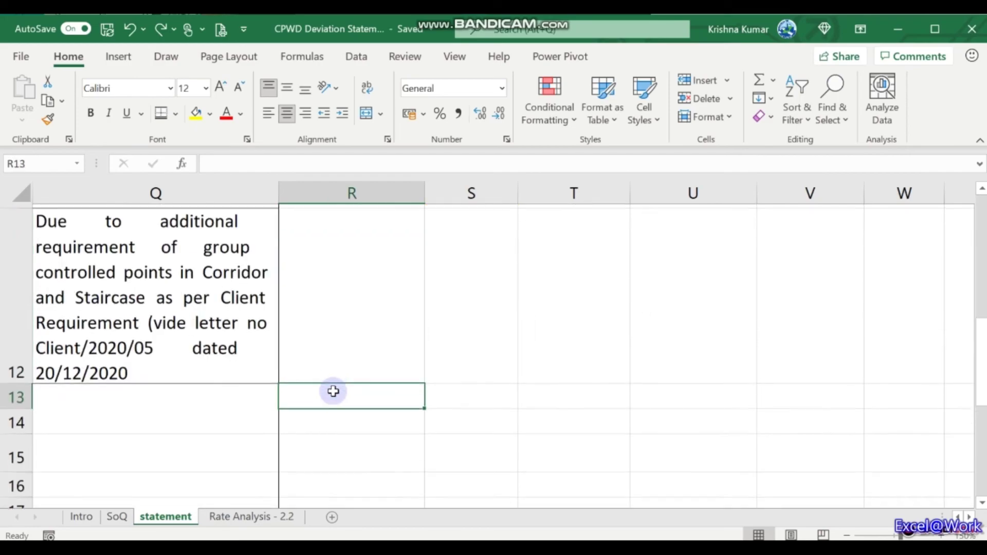
pyautogui.press('Left')
pyautogui.press('Left')
pyautogui.press('Down')
pyautogui.press('Up')
pyautogui.press('Up')
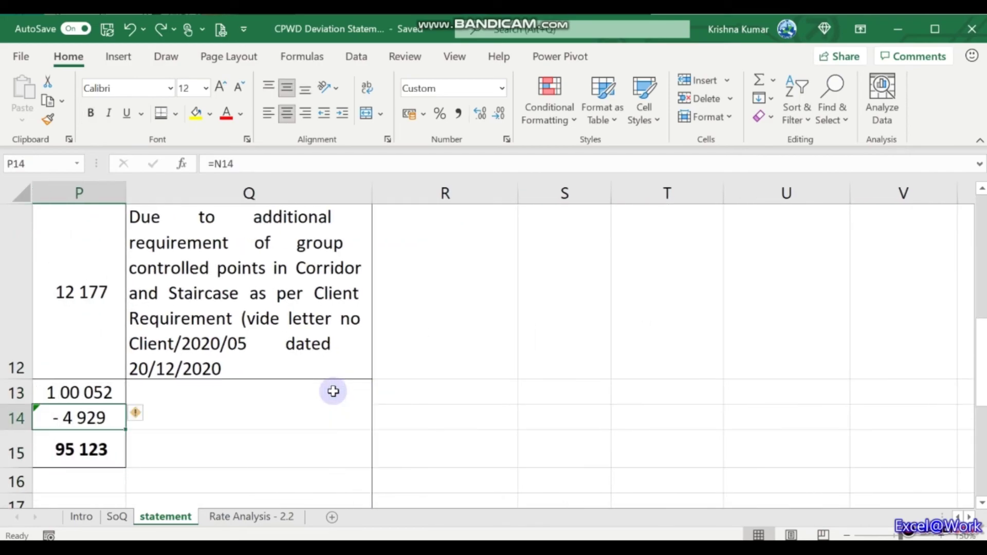
pyautogui.press('Down')
# - Return to the sanction amounts in column R and inspect the total formula in R7 without changing it
pyautogui.press('Right')
pyautogui.press('Right')
pyautogui.press('Up')
pyautogui.press('Up')
pyautogui.press('Up')
pyautogui.press('Up')
pyautogui.press('Up')
pyautogui.press('Up')
pyautogui.press('Up')
pyautogui.press('Up')
pyautogui.press('Up')
pyautogui.press('Up')
pyautogui.press('Up')
pyautogui.press('Up')
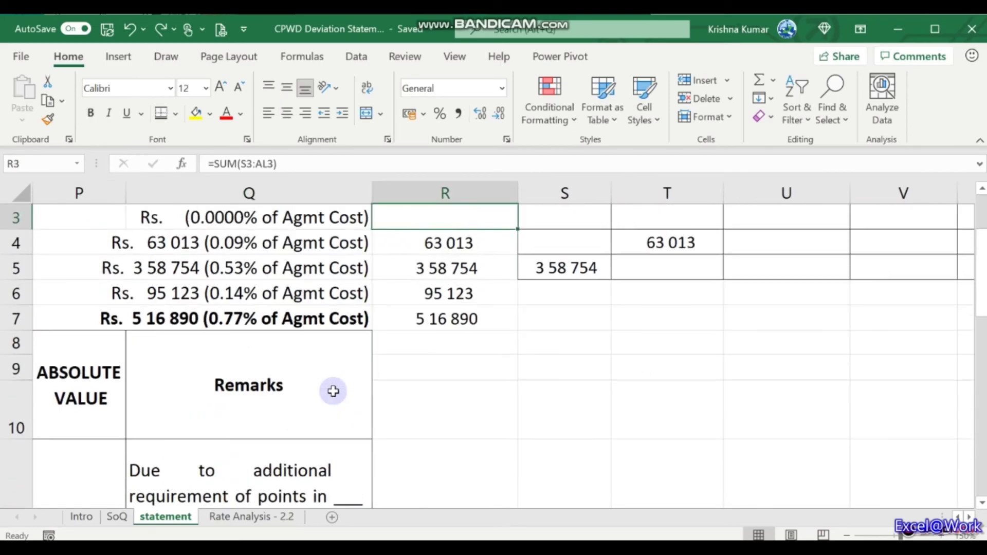
pyautogui.press('Down')
pyautogui.press('Down')
pyautogui.press('Down')
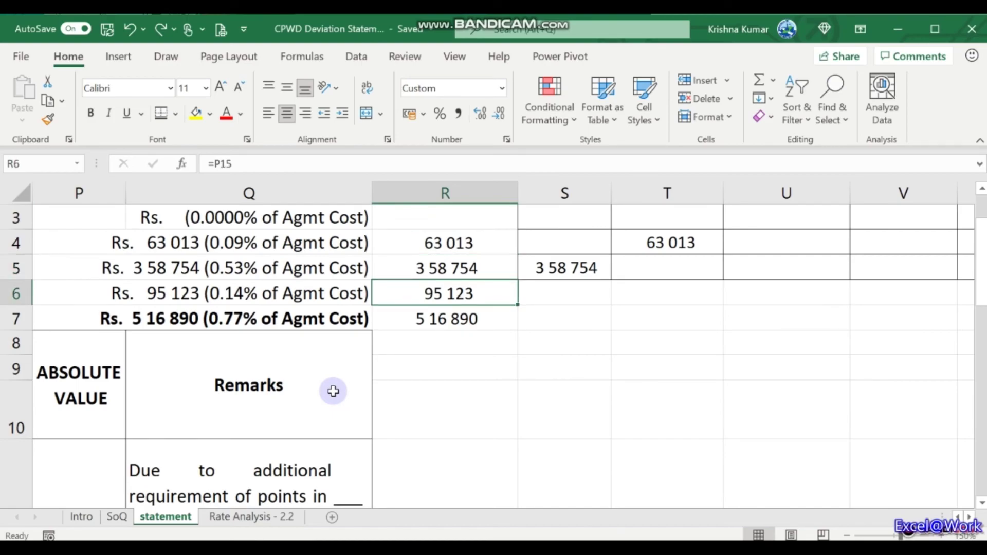
pyautogui.press('Down')
pyautogui.press('F2')
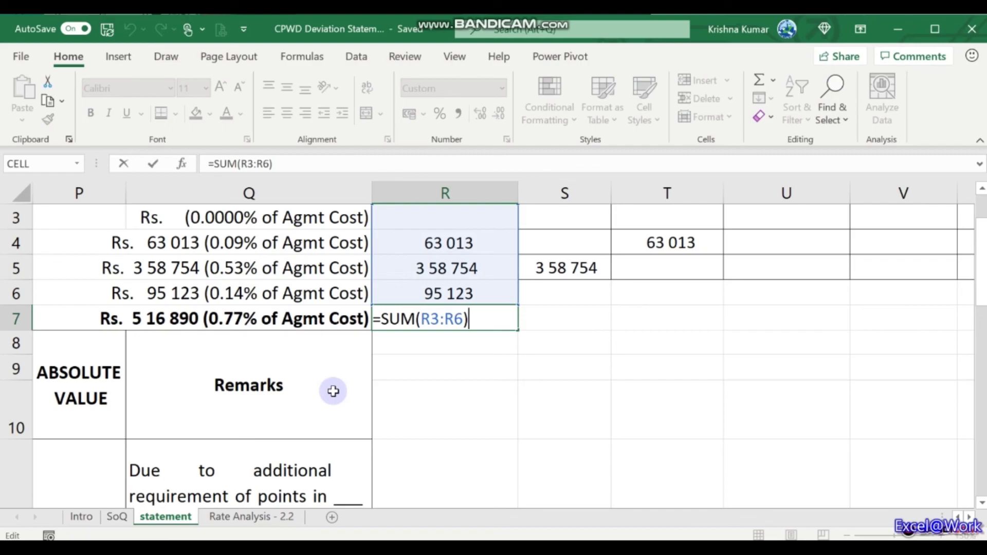
pyautogui.press('Escape')
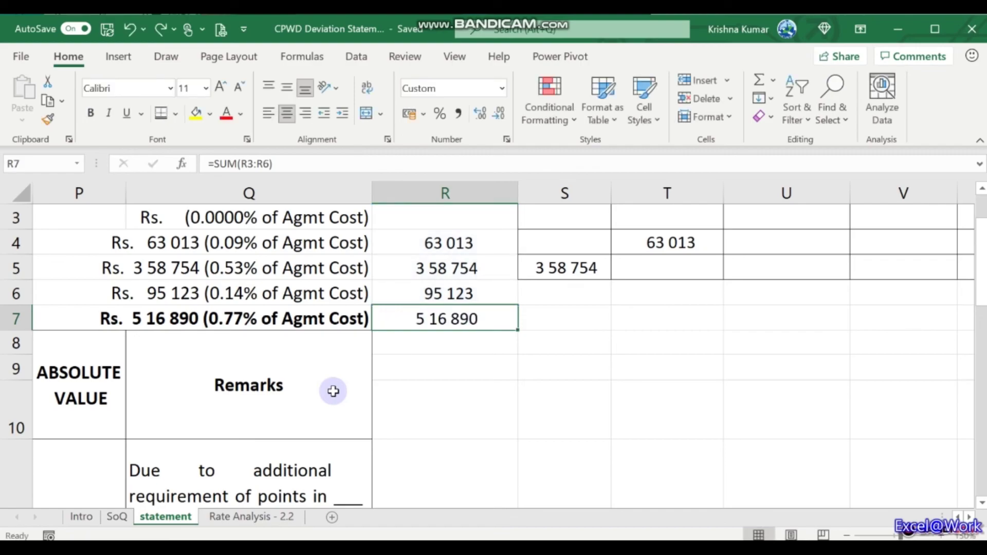
# - Inspect the text formula in Q4 that combines the sanctioned amount with its percentage of the agreement cost
pyautogui.press('Up')
pyautogui.press('Left')
pyautogui.press('Left')
pyautogui.press('Left')
pyautogui.press('Right')
pyautogui.press('Right')
pyautogui.press('Up')
pyautogui.press('Up')
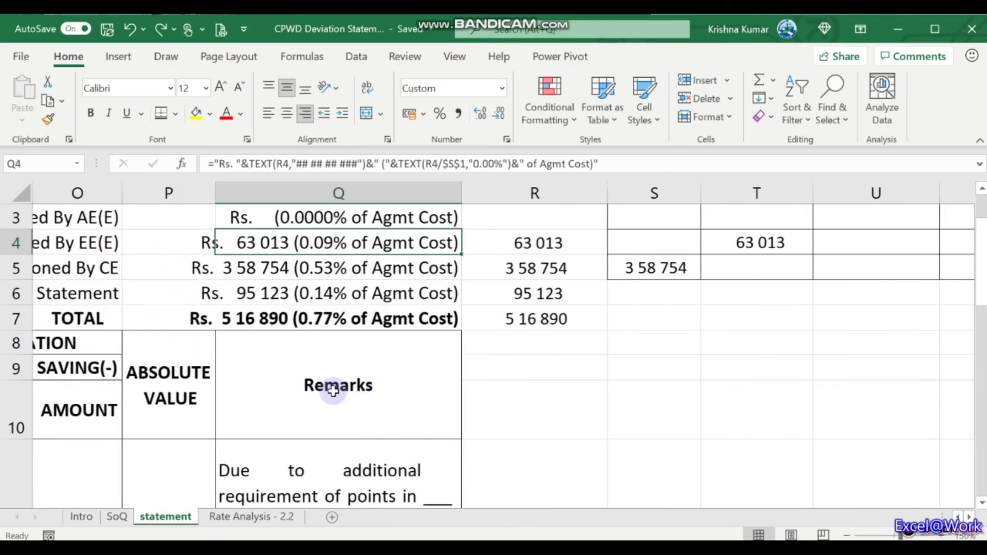
pyautogui.press('F2')
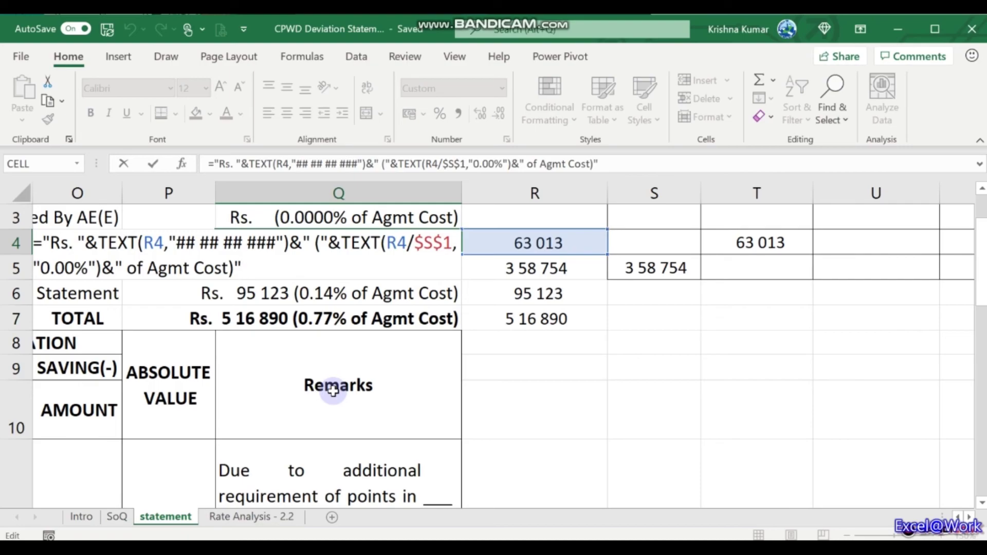
pyautogui.press('Escape')
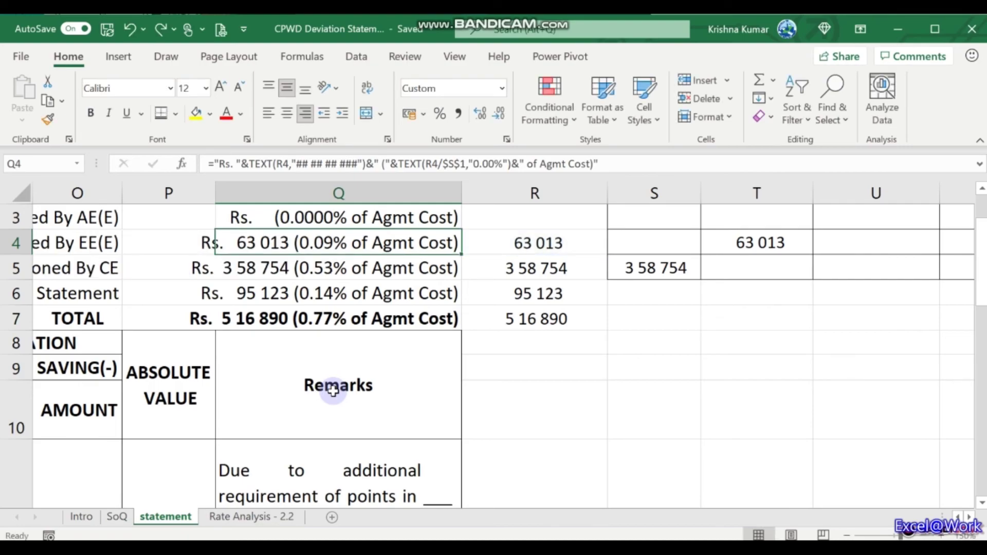
# - Go back along row 7 to column A, at the start of the deviation item table
pyautogui.press('Down')
pyautogui.press('Down')
pyautogui.press('Down')
pyautogui.press('Left')
pyautogui.press('Left')
pyautogui.press('Left')
pyautogui.press('Left')
pyautogui.press('Left')
pyautogui.press('Left')
pyautogui.press('Left')
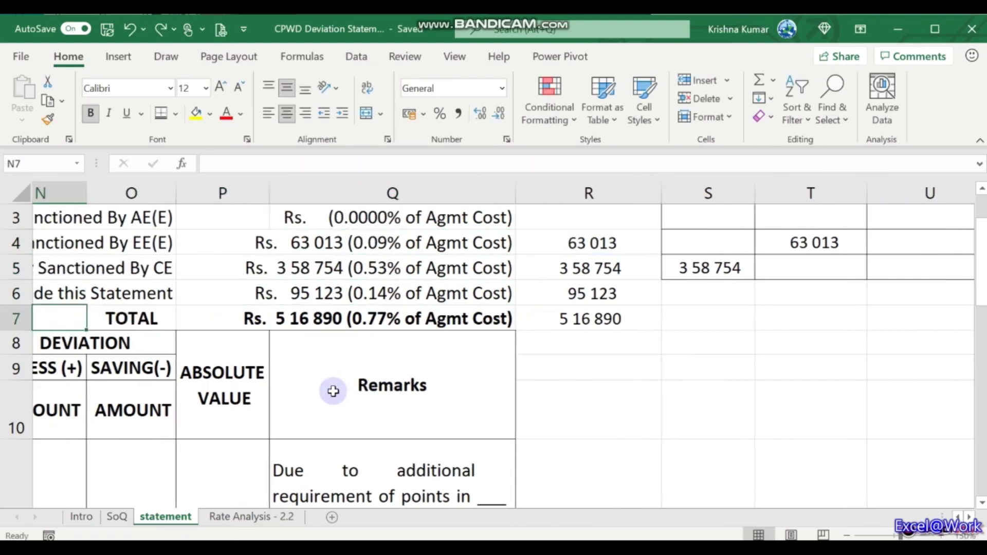
pyautogui.press('Left')
pyautogui.press('Left')
pyautogui.press('Left')
pyautogui.press('Left')
pyautogui.press('Left')
pyautogui.press('Left')
pyautogui.press('Left')
pyautogui.press('Left')
pyautogui.press('Left')
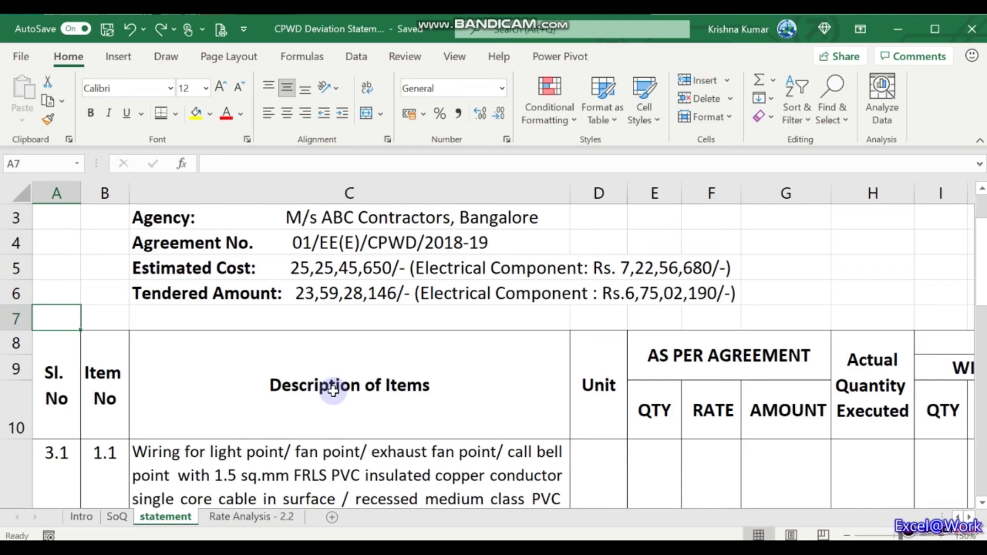
# - Go up to row 1 of the statement and review its header across to the sanction summary in columns Q and R
pyautogui.press('Up')
pyautogui.press('Up')
pyautogui.press('Up')
pyautogui.press('Up')
pyautogui.press('Up')
pyautogui.press('Up')
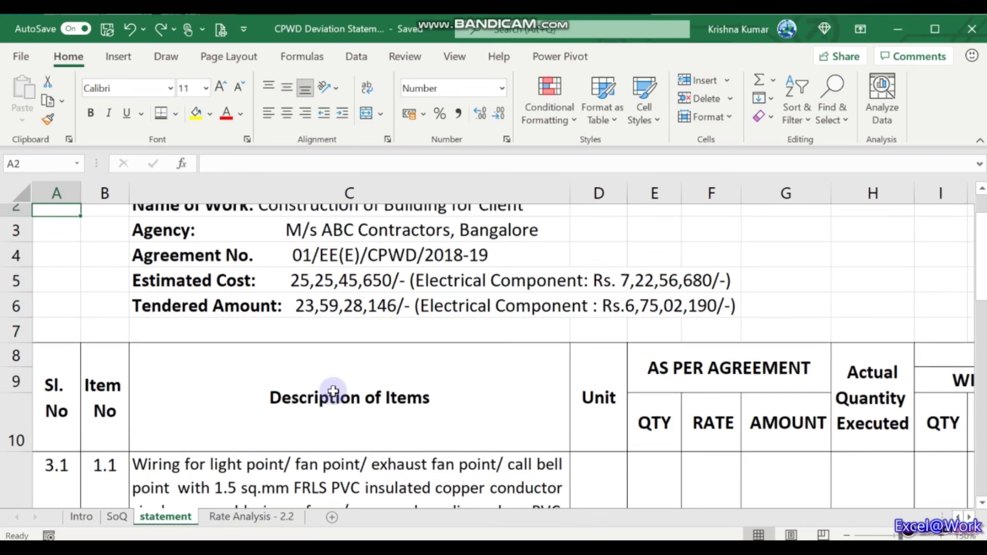
pyautogui.hscroll(10, 333, 391)
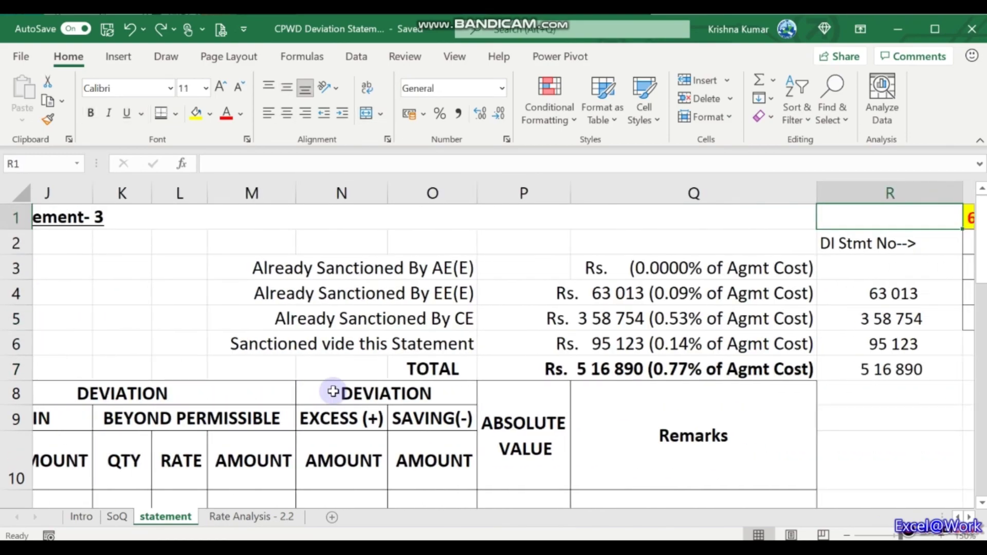
pyautogui.hscroll(-10, 334, 391)
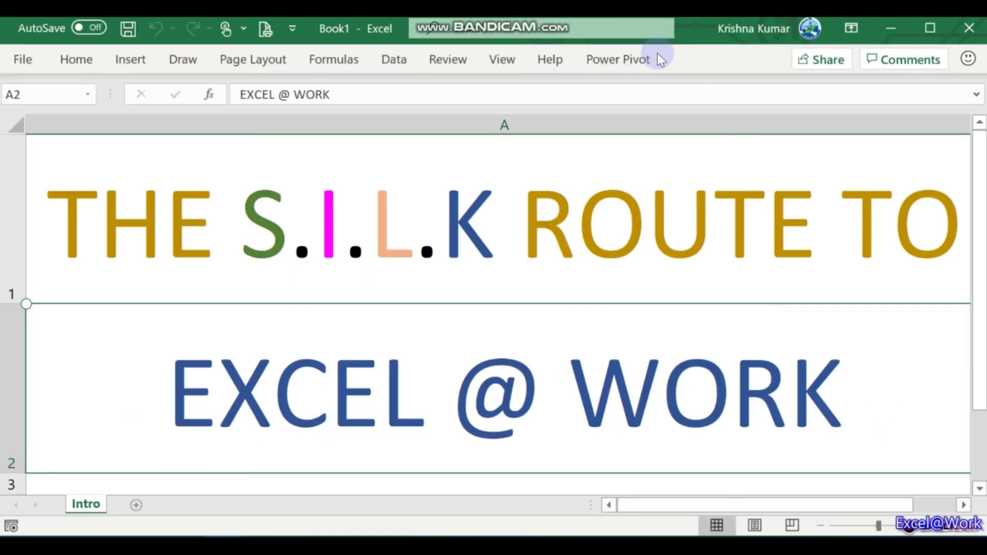